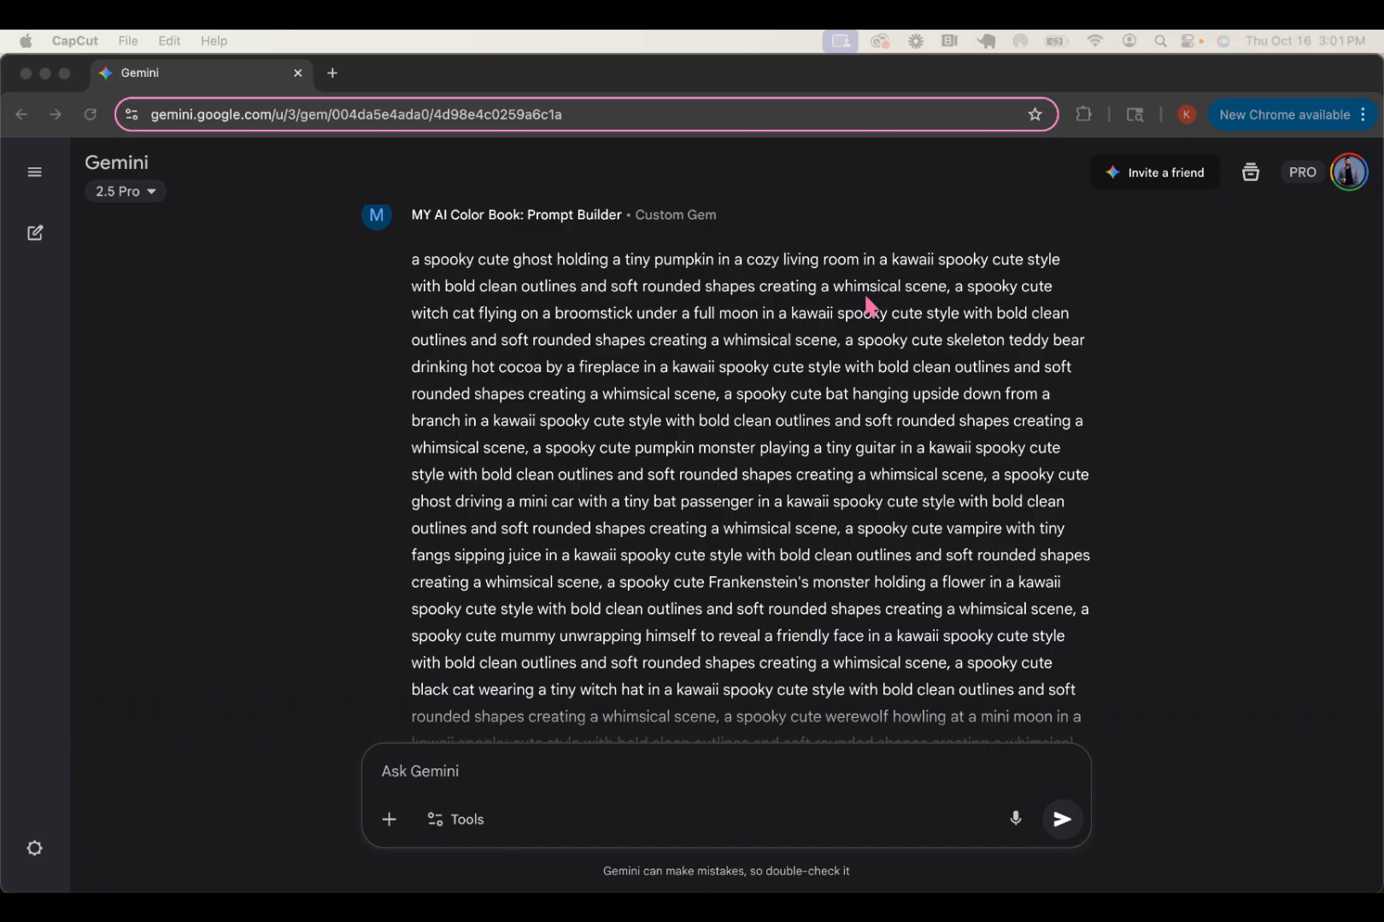
Step: Review the generated spooky cute prompts through the end of the Gemini response and copy the whole list
{"action": "scroll", "coordinate": [866, 298], "scroll_direction": "down", "scroll_amount": 1}
{"action": "scroll", "coordinate": [866, 298], "scroll_direction": "up", "scroll_amount": 1}
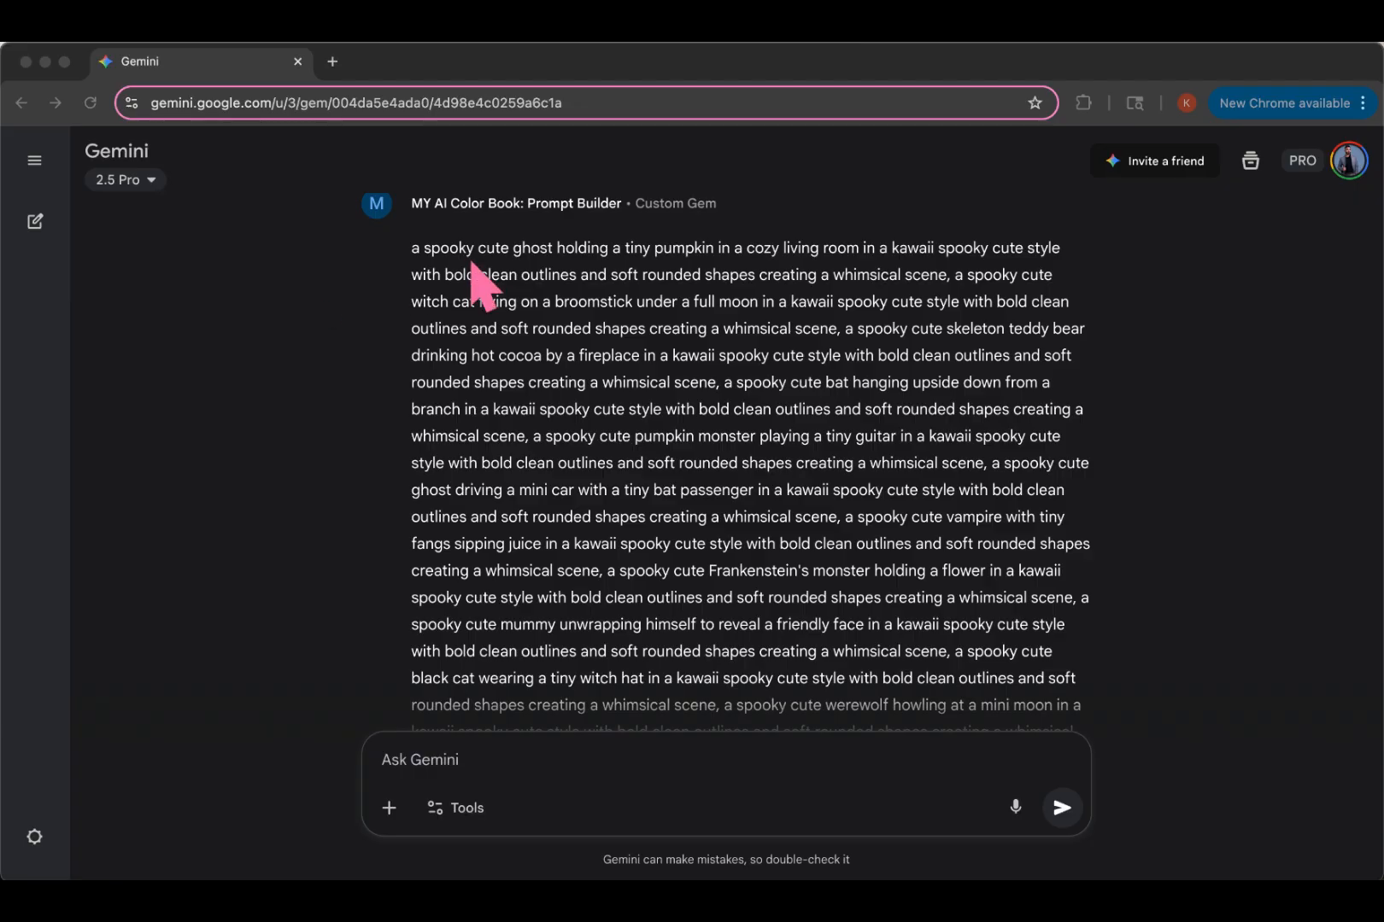
{"action": "scroll", "coordinate": [809, 448], "scroll_direction": "down", "scroll_amount": 6}
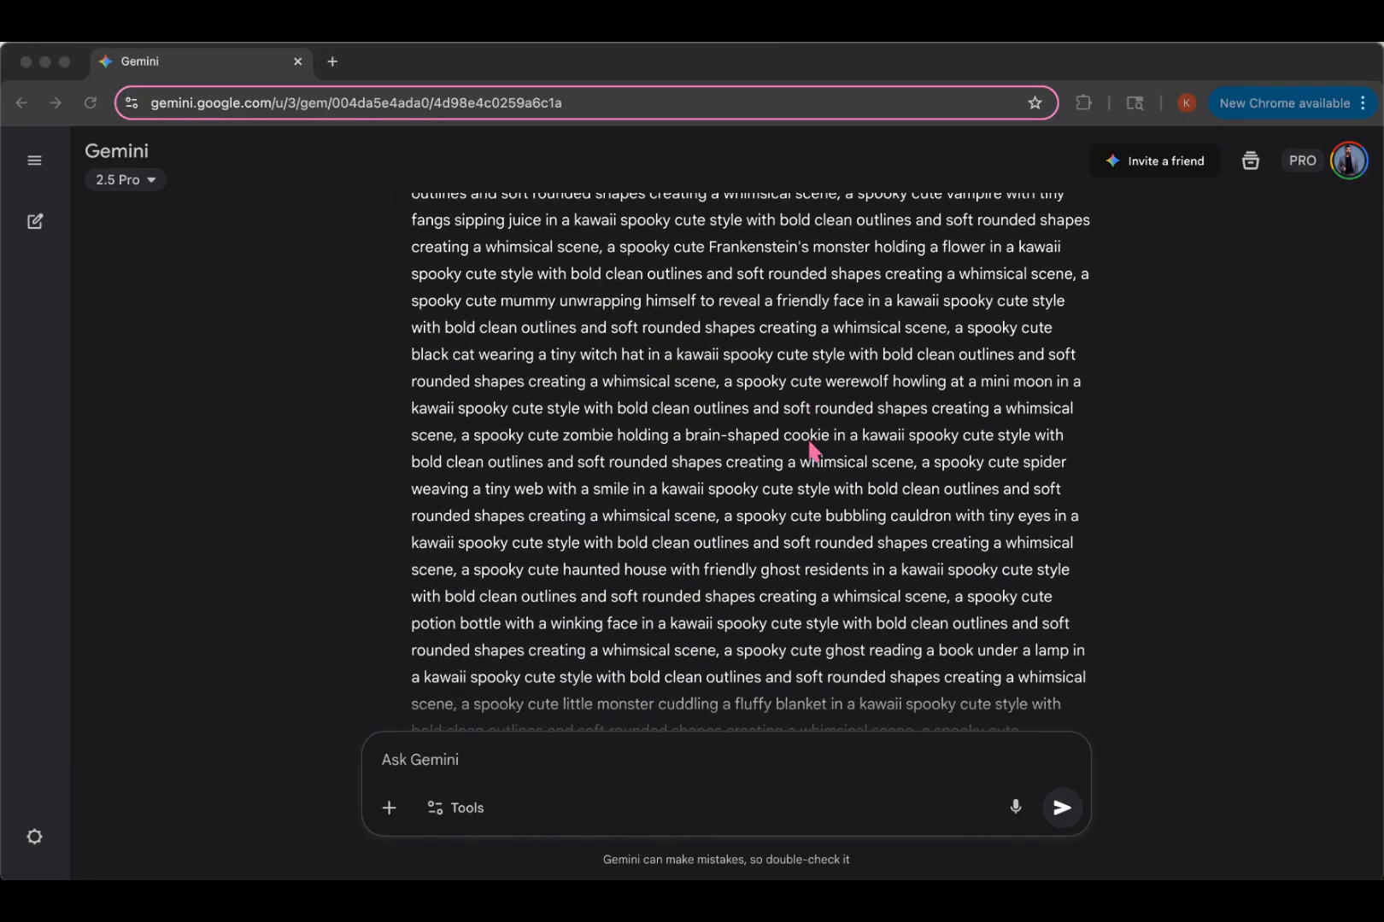
{"action": "scroll", "coordinate": [418, 403], "scroll_direction": "up", "scroll_amount": 4}
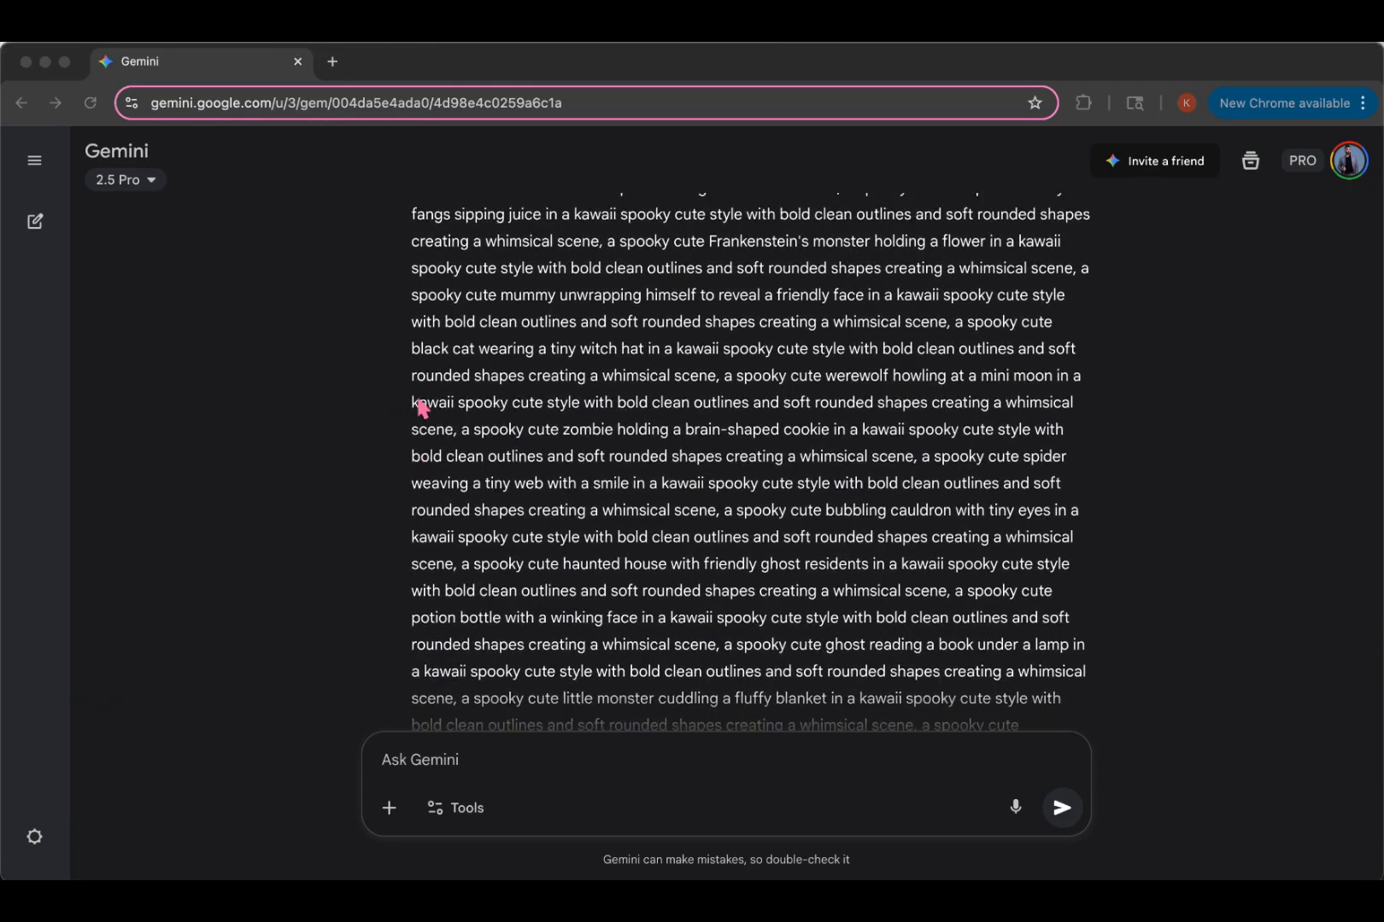
{"action": "scroll", "coordinate": [420, 405], "scroll_direction": "down", "scroll_amount": 3}
{"action": "scroll", "coordinate": [418, 405], "scroll_direction": "down", "scroll_amount": 1}
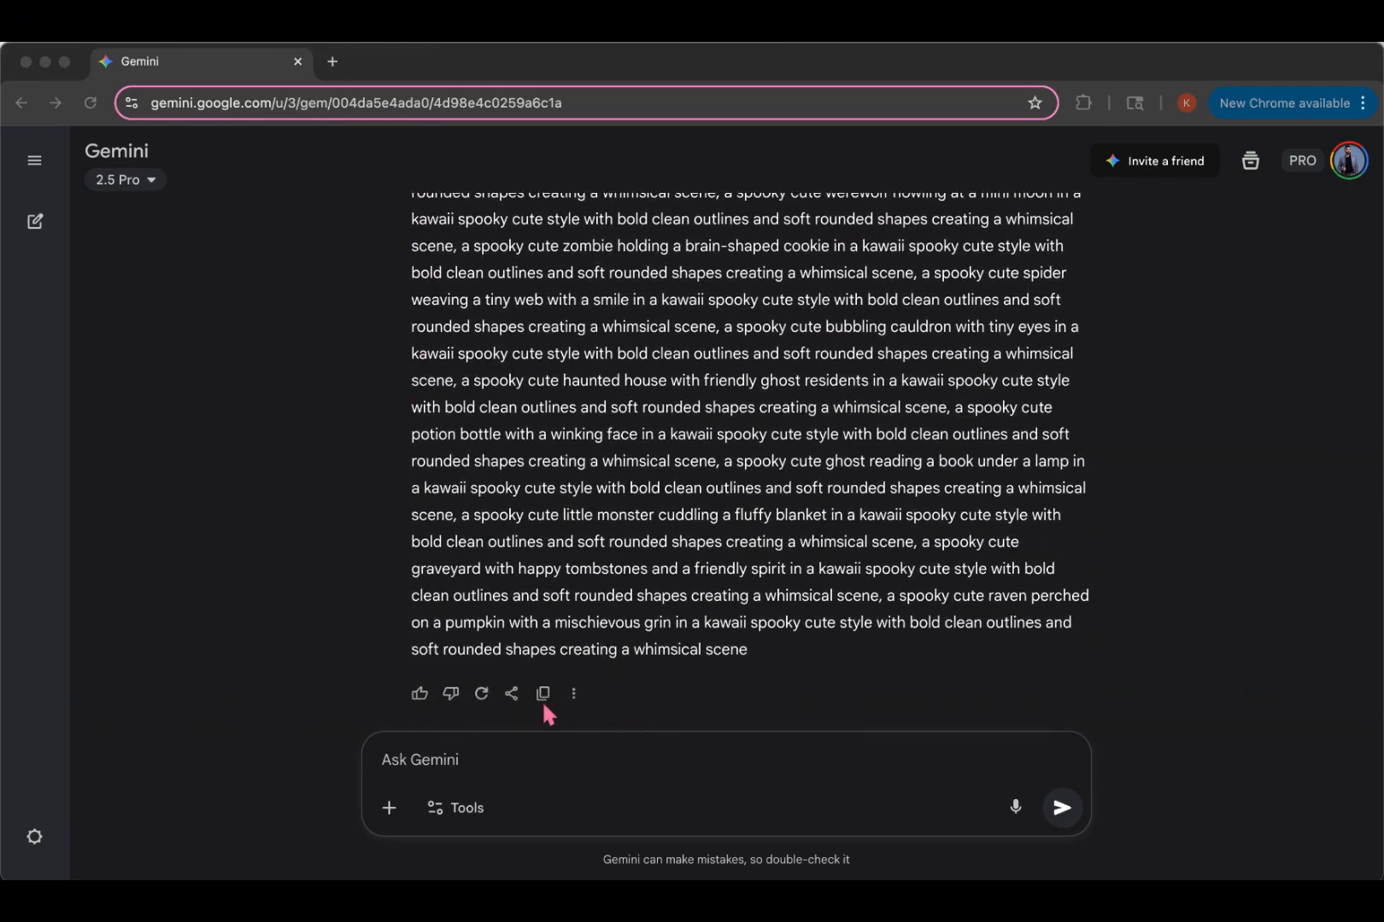
Step: Open myaicolorbook.com in a new tab and paste the copied prompt list as the coloring page idea
{"action": "left_click", "coordinate": [333, 61]}
{"action": "type", "text": "ma"}
{"action": "key", "text": "BackSpace"}
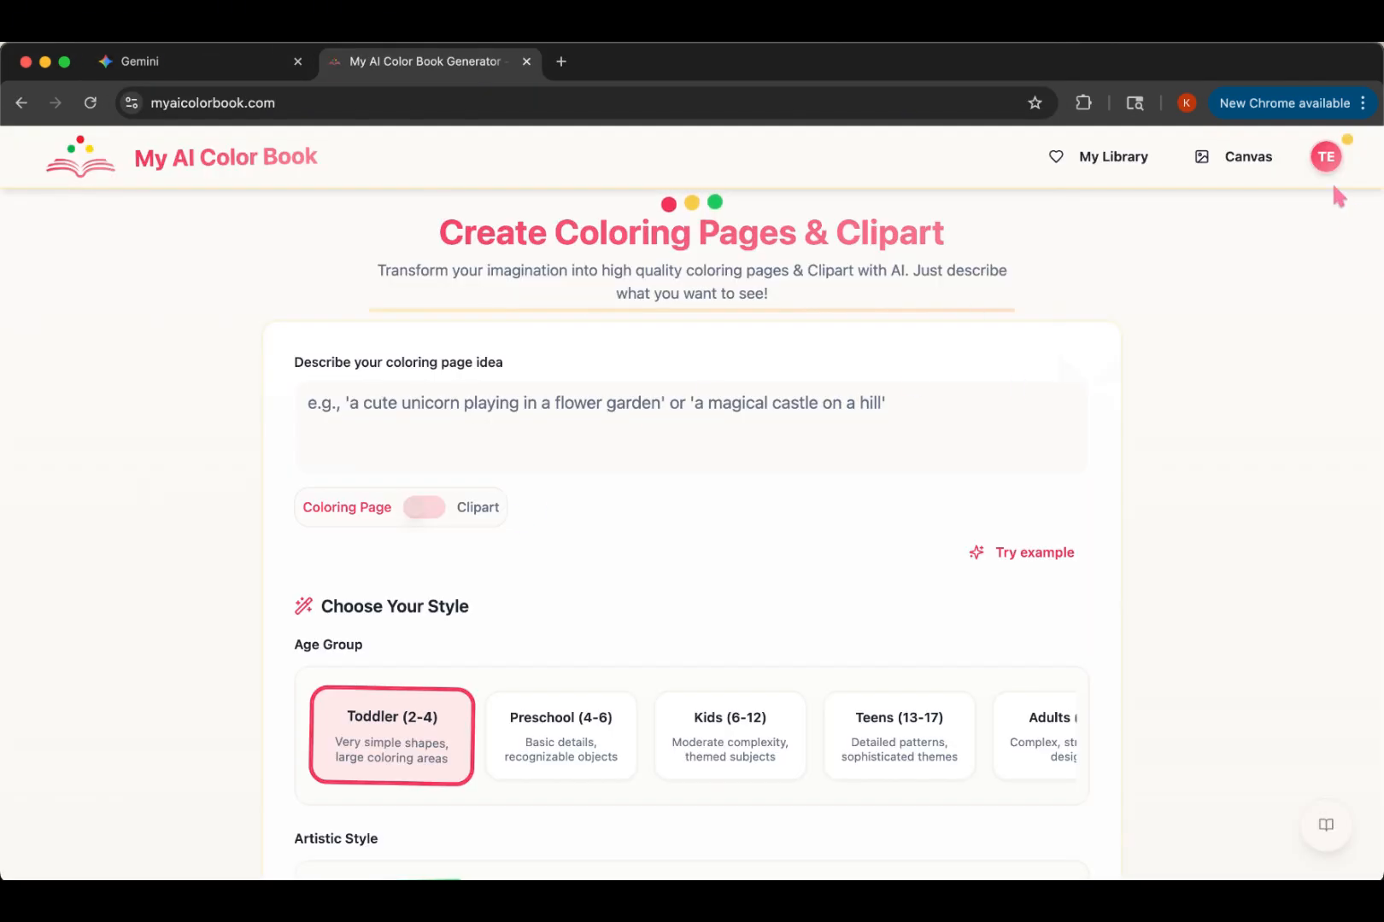
{"action": "left_click", "coordinate": [503, 438]}
{"action": "key", "text": "super+v"}
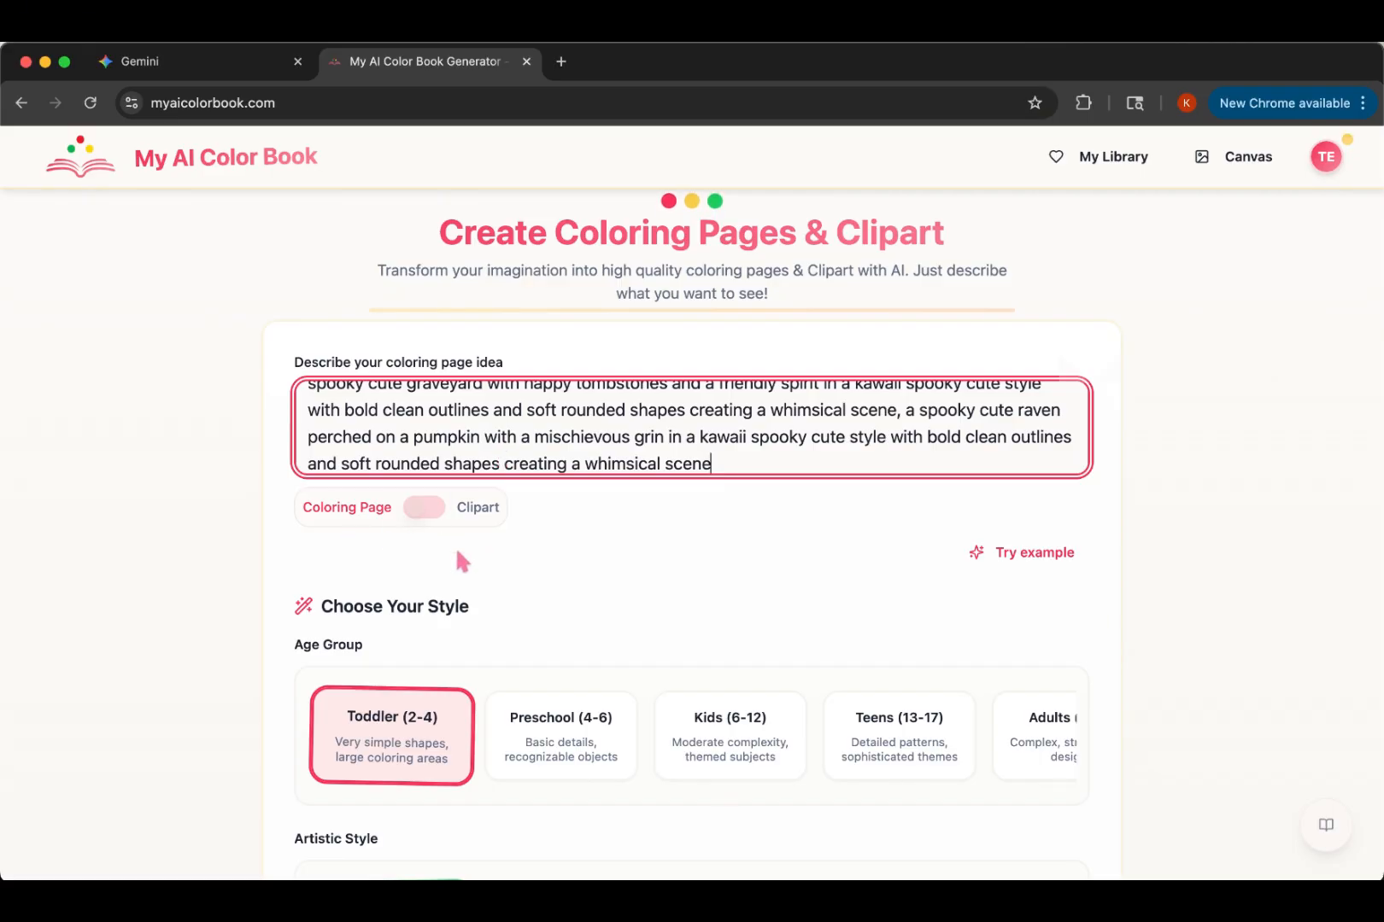
Step: Set the age group to Preschool (4-6) and the artistic style to Kawaii
{"action": "scroll", "coordinate": [471, 557], "scroll_direction": "down", "scroll_amount": 3}
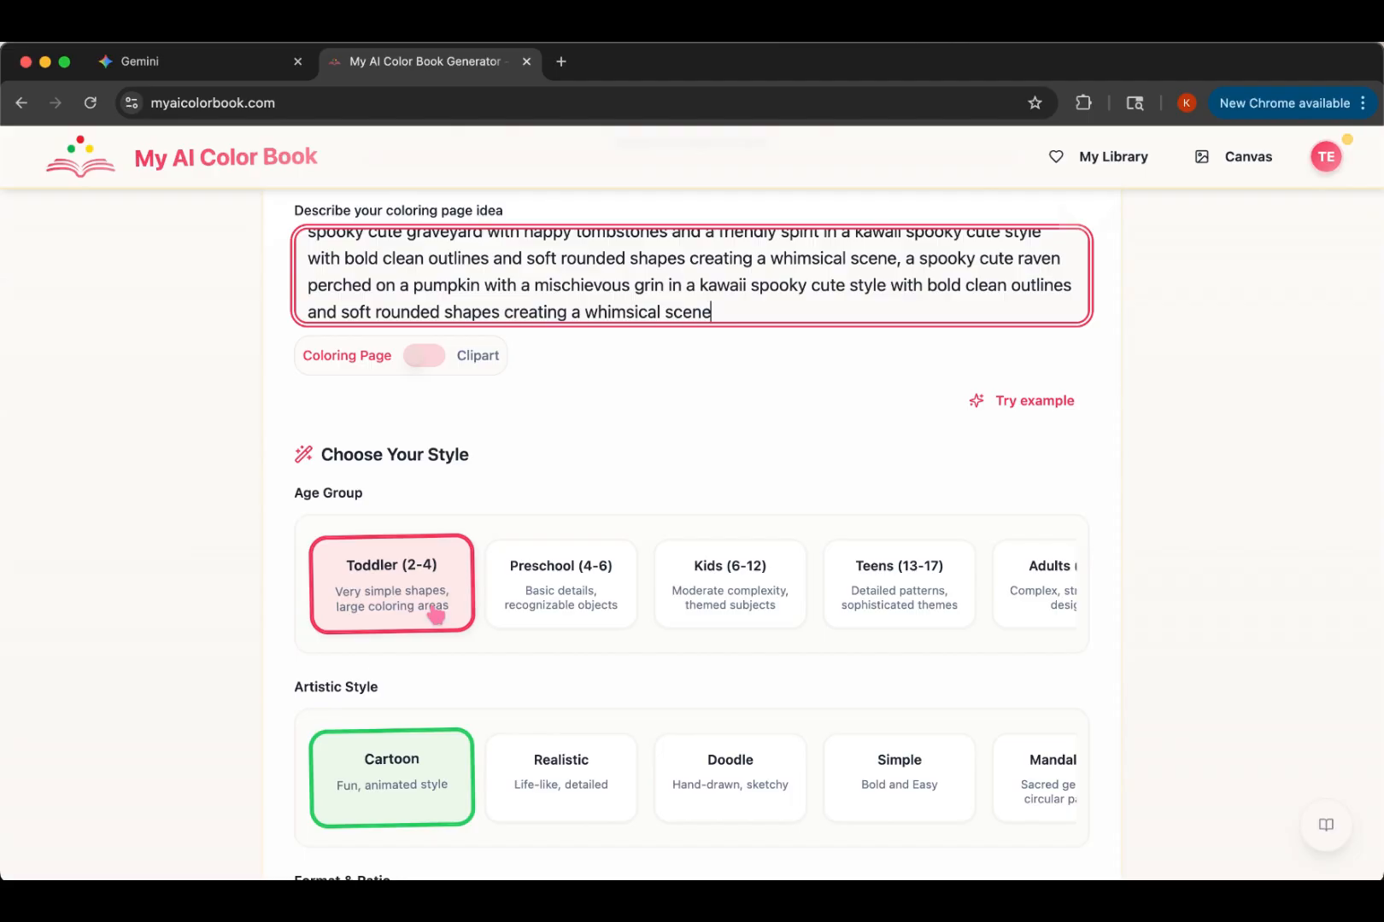
{"action": "left_click", "coordinate": [547, 588]}
{"action": "scroll", "coordinate": [565, 679], "scroll_direction": "down", "scroll_amount": 3}
{"action": "scroll", "coordinate": [376, 556], "scroll_direction": "right", "scroll_amount": 2}
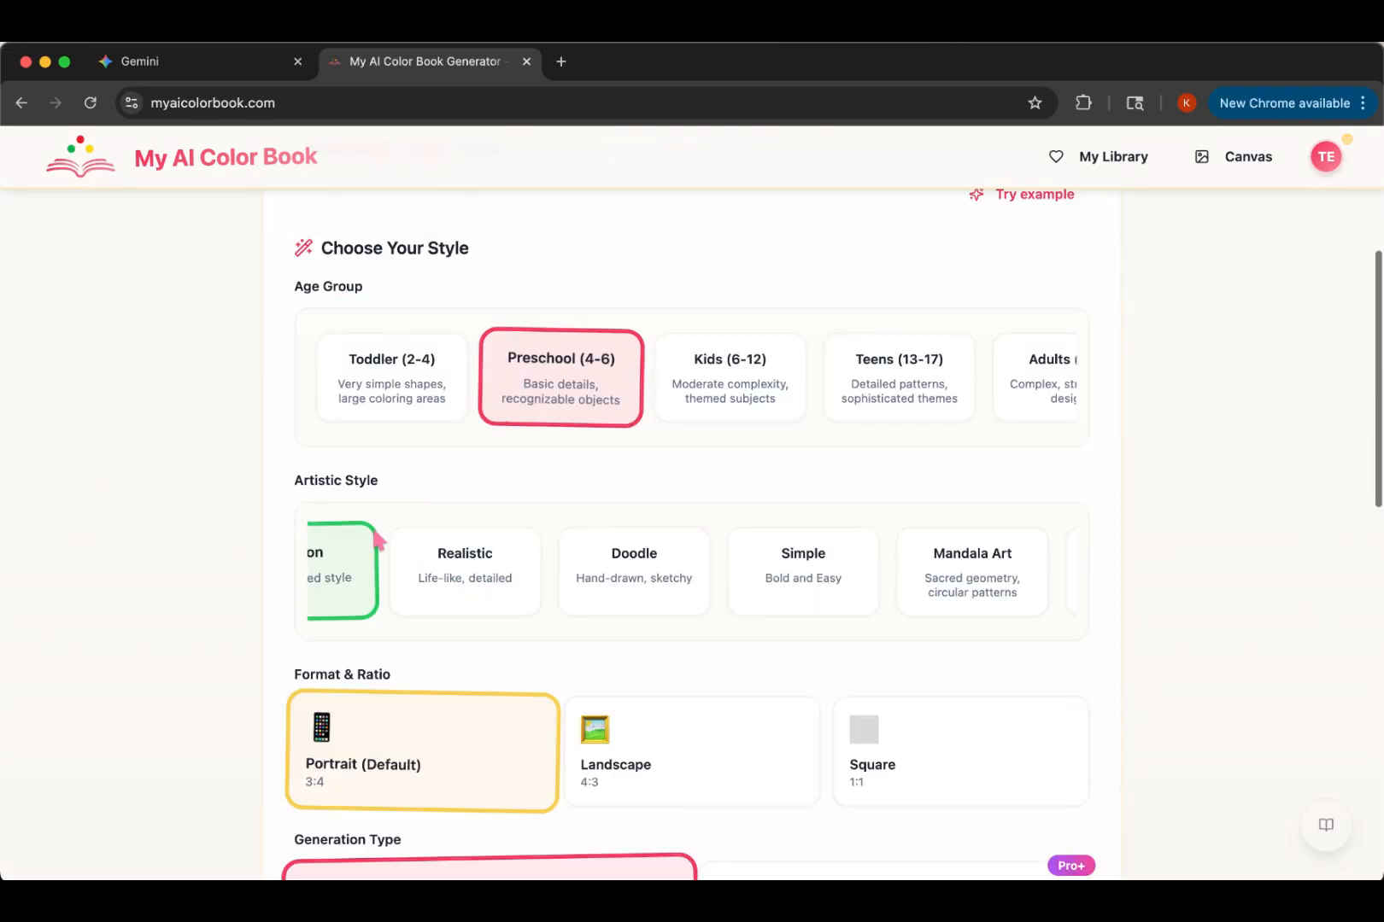
{"action": "scroll", "coordinate": [390, 556], "scroll_direction": "left", "scroll_amount": 2}
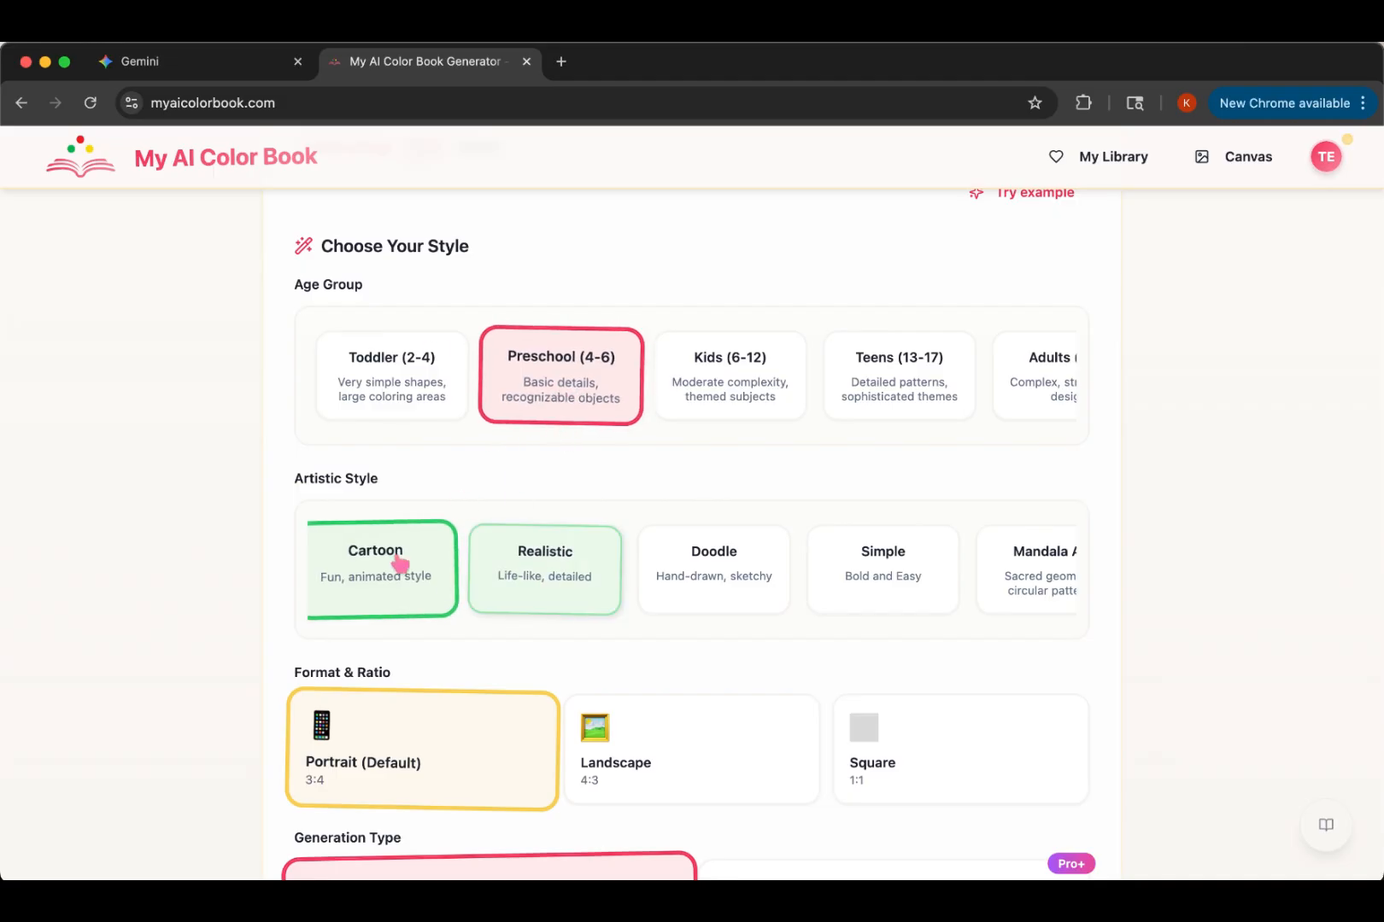
{"action": "scroll", "coordinate": [459, 572], "scroll_direction": "down", "scroll_amount": 1}
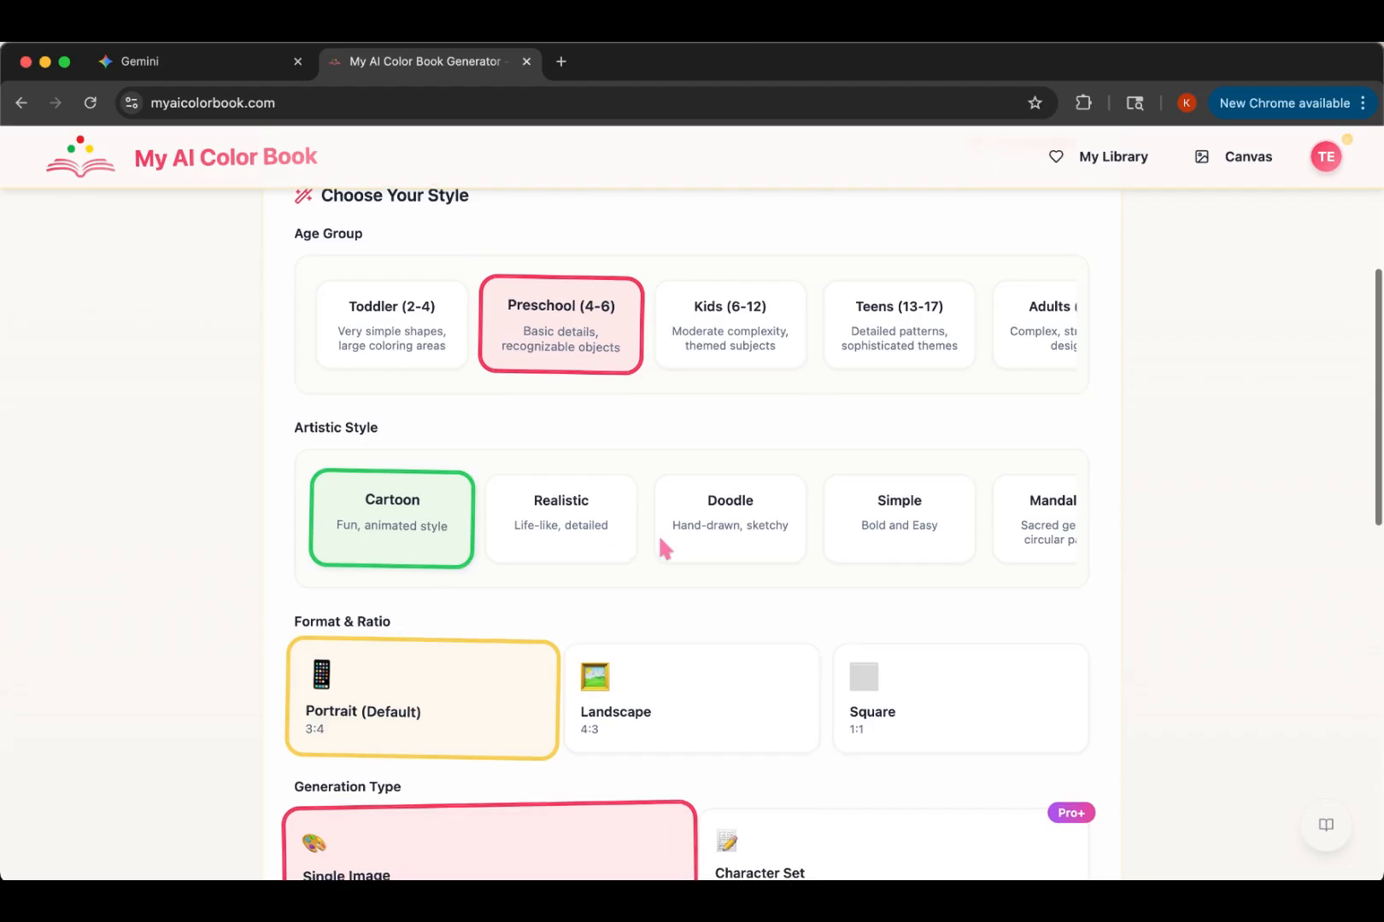
{"action": "scroll", "coordinate": [671, 542], "scroll_direction": "right", "scroll_amount": 1}
{"action": "scroll", "coordinate": [670, 542], "scroll_direction": "right", "scroll_amount": 10}
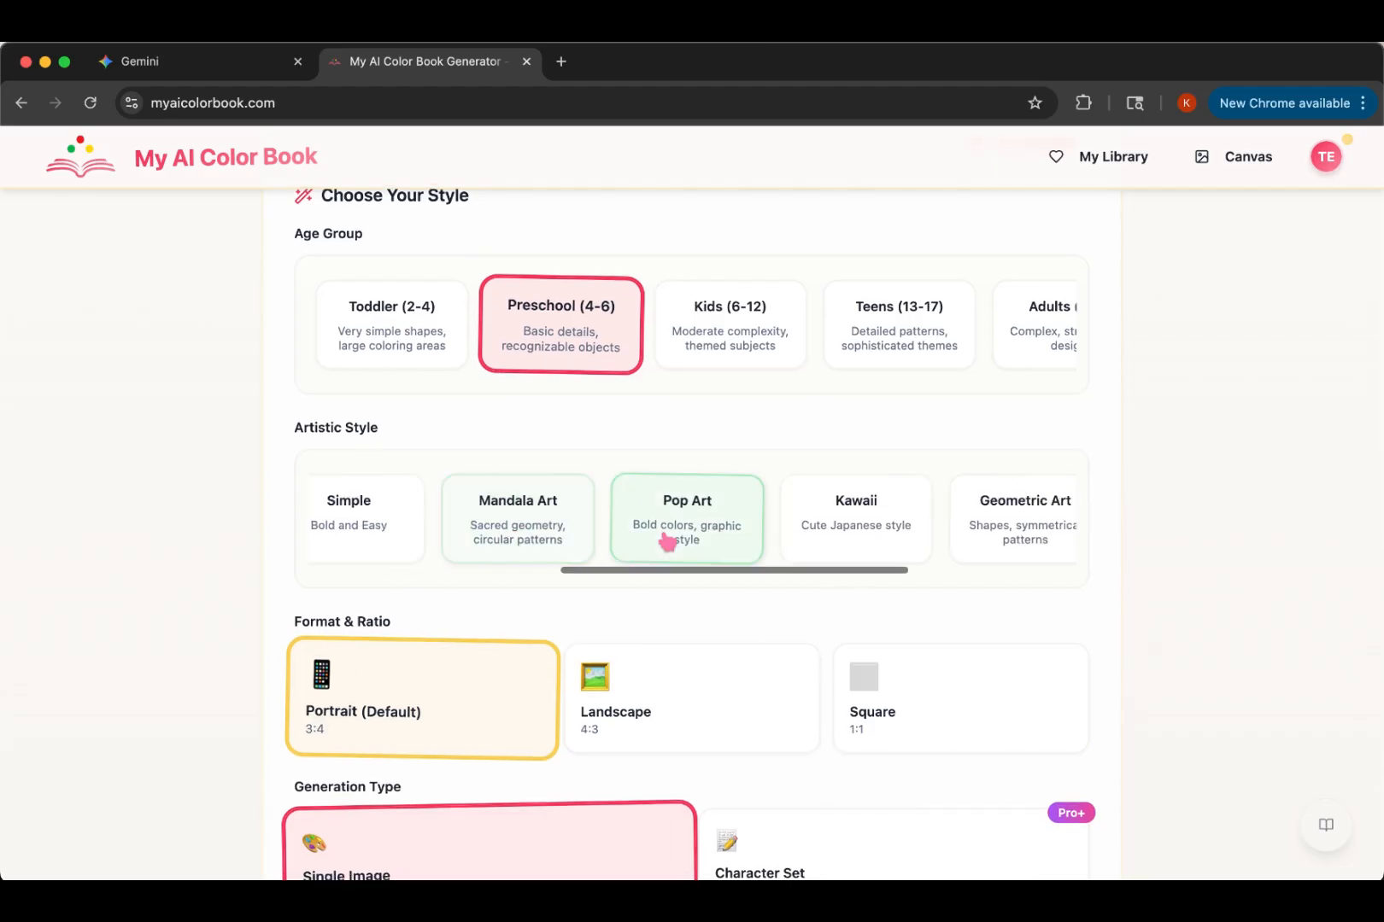
{"action": "left_click", "coordinate": [854, 525]}
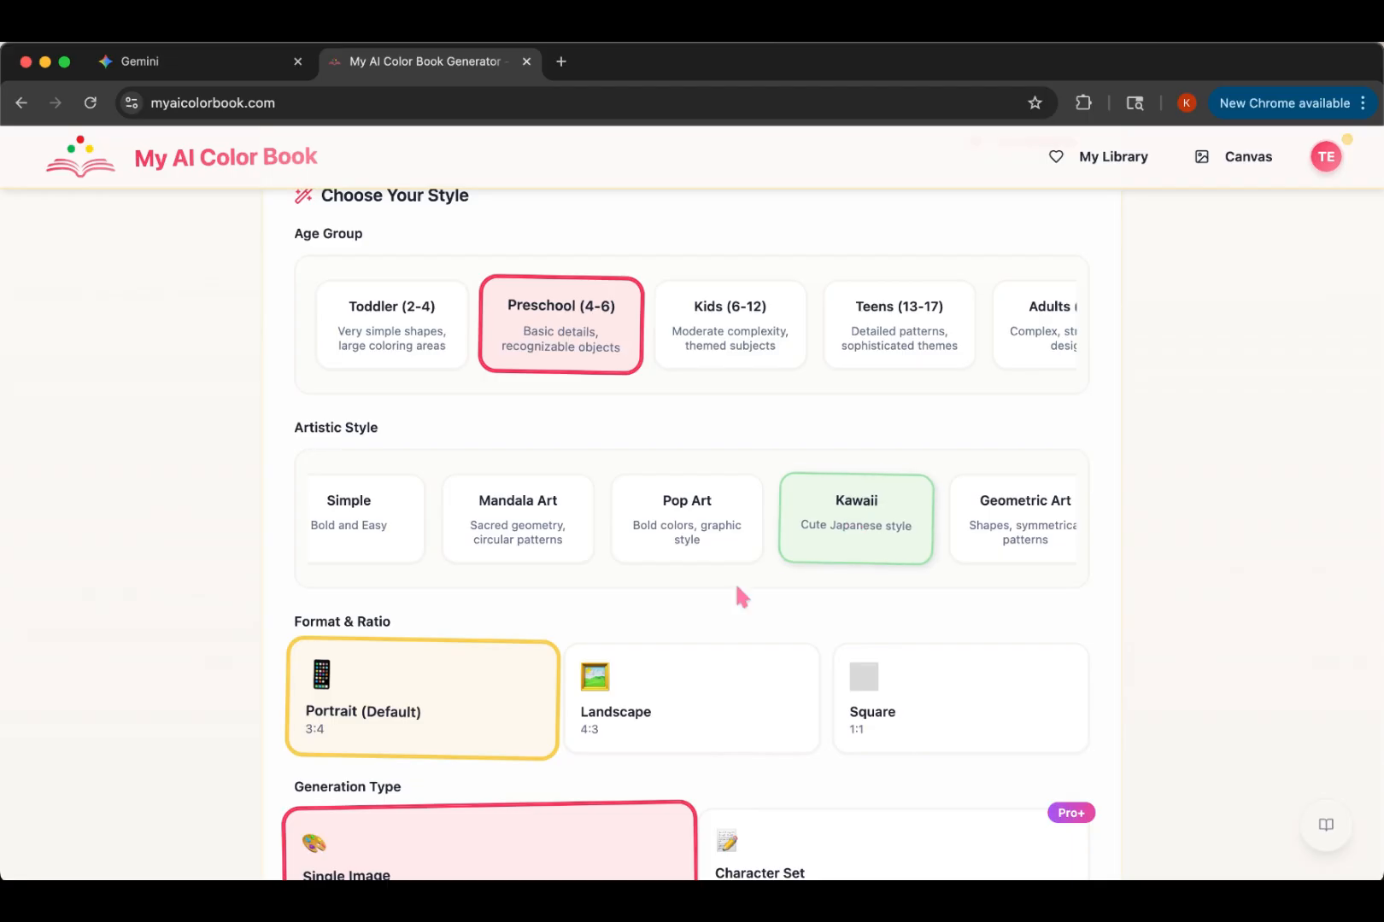
Step: Set the generation type to Character Set and generate the coloring pages from the prompt list
{"action": "scroll", "coordinate": [711, 615], "scroll_direction": "down", "scroll_amount": 3}
{"action": "scroll", "coordinate": [638, 675], "scroll_direction": "down", "scroll_amount": 4}
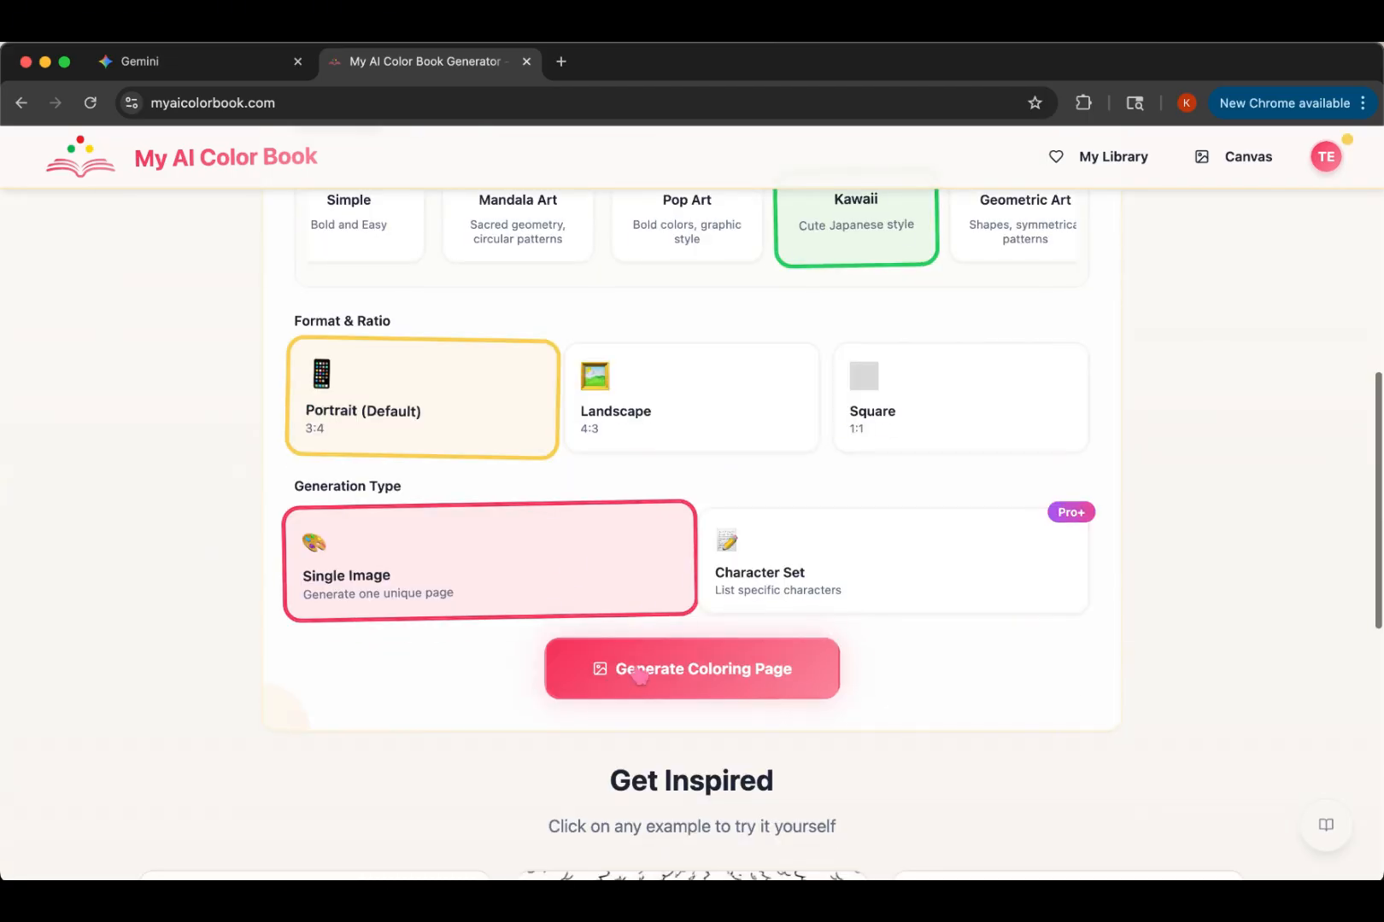
{"action": "left_click", "coordinate": [741, 582]}
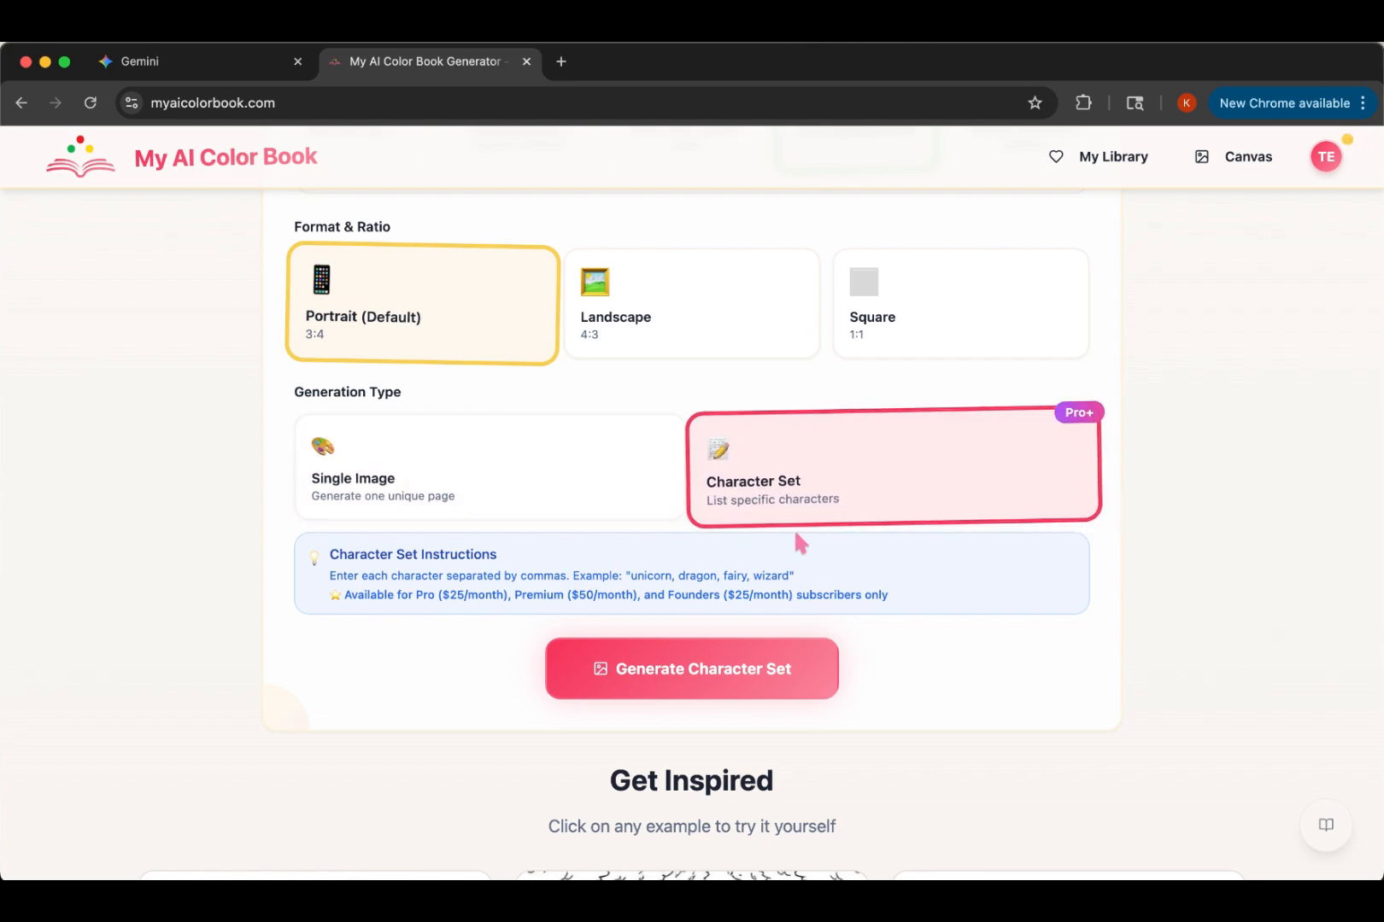
{"action": "left_click", "coordinate": [687, 675]}
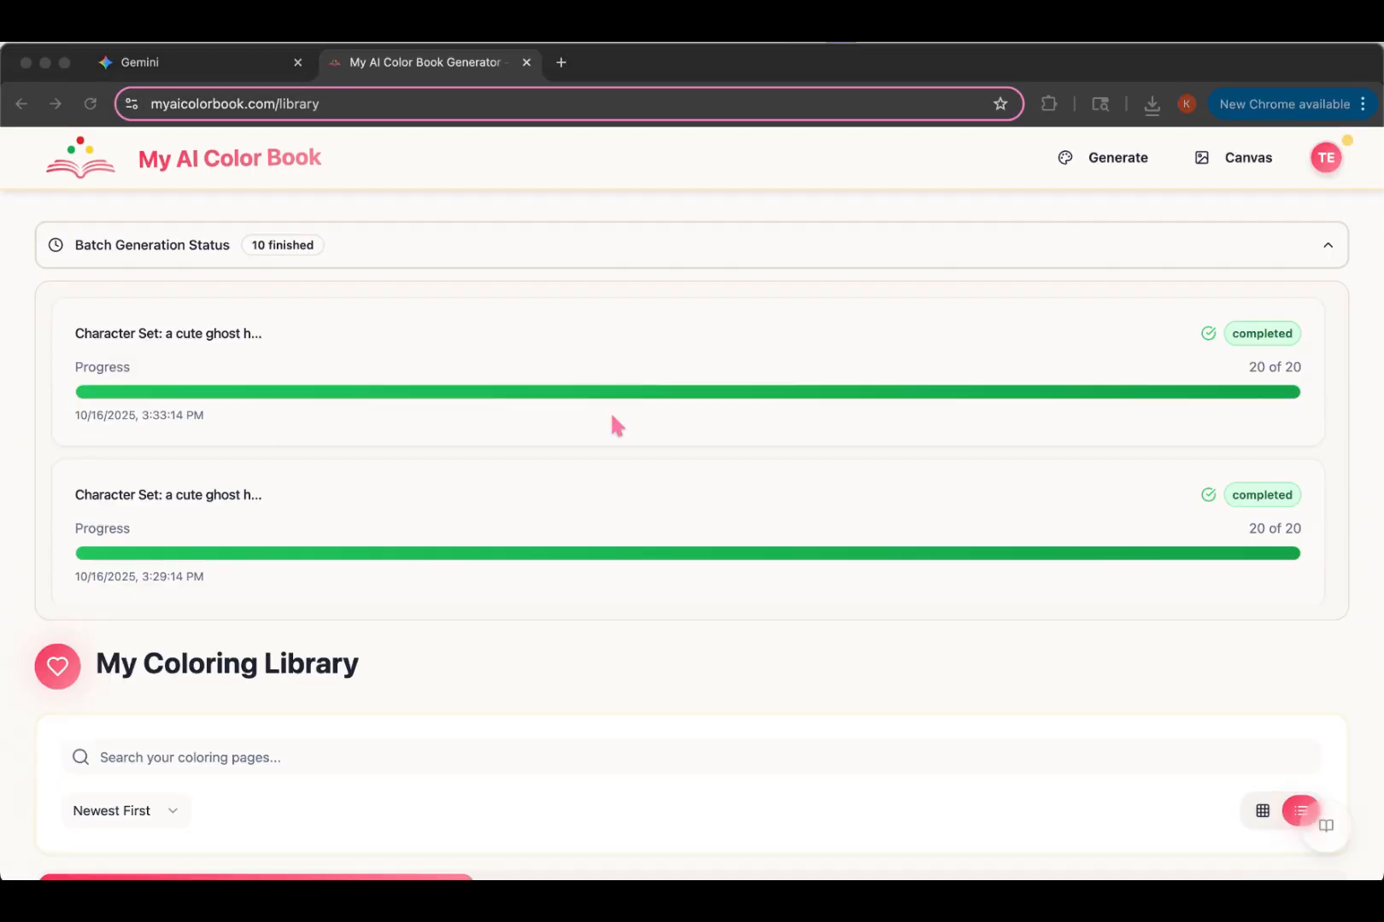
Step: Look through the newest Batch Set in the coloring library and download all its images at 3000x3000
{"action": "scroll", "coordinate": [609, 722], "scroll_direction": "down", "scroll_amount": 4}
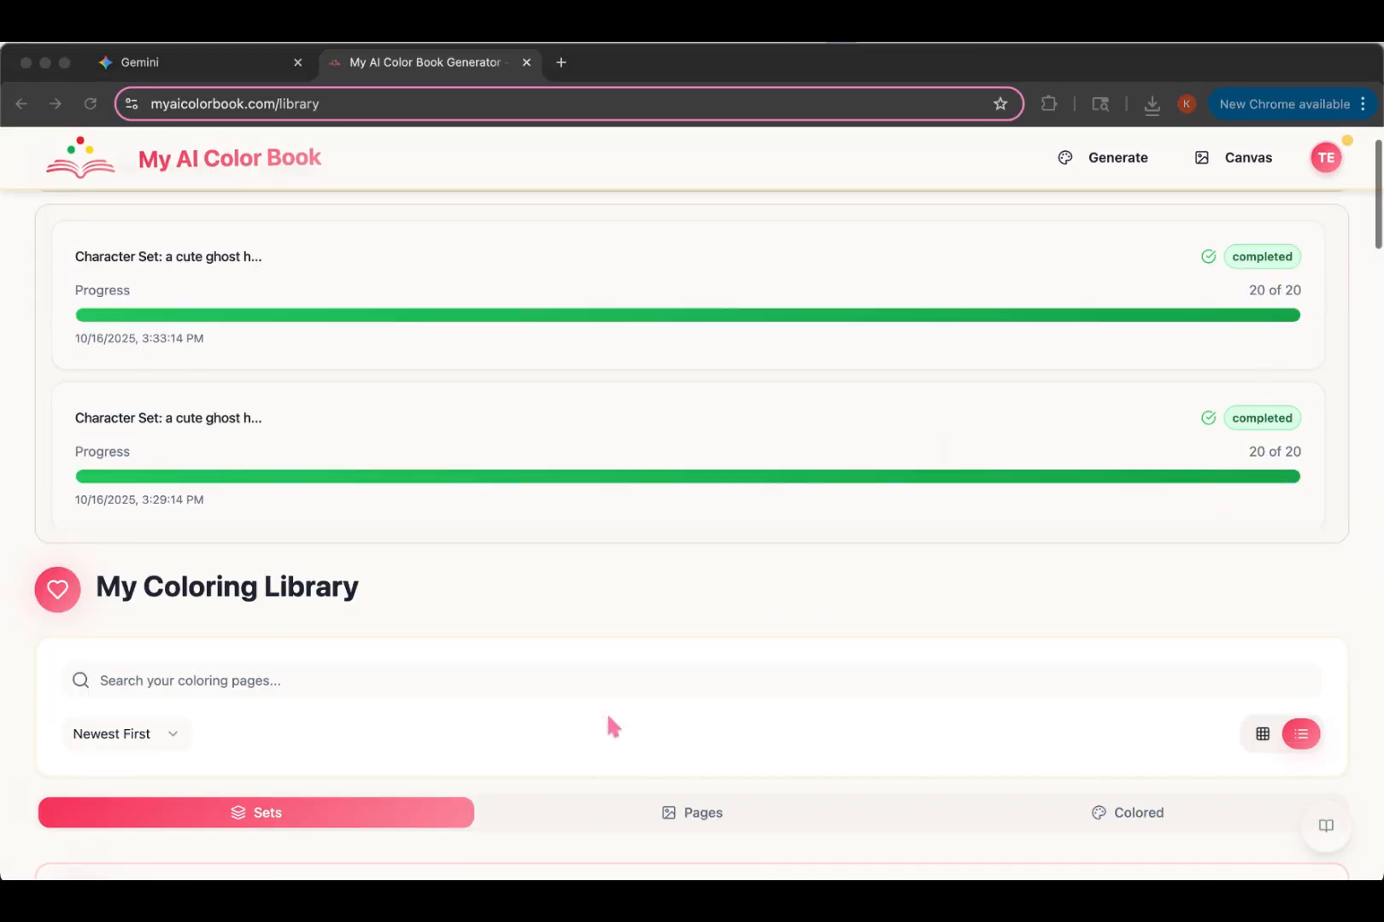
{"action": "scroll", "coordinate": [608, 726], "scroll_direction": "down", "scroll_amount": 3}
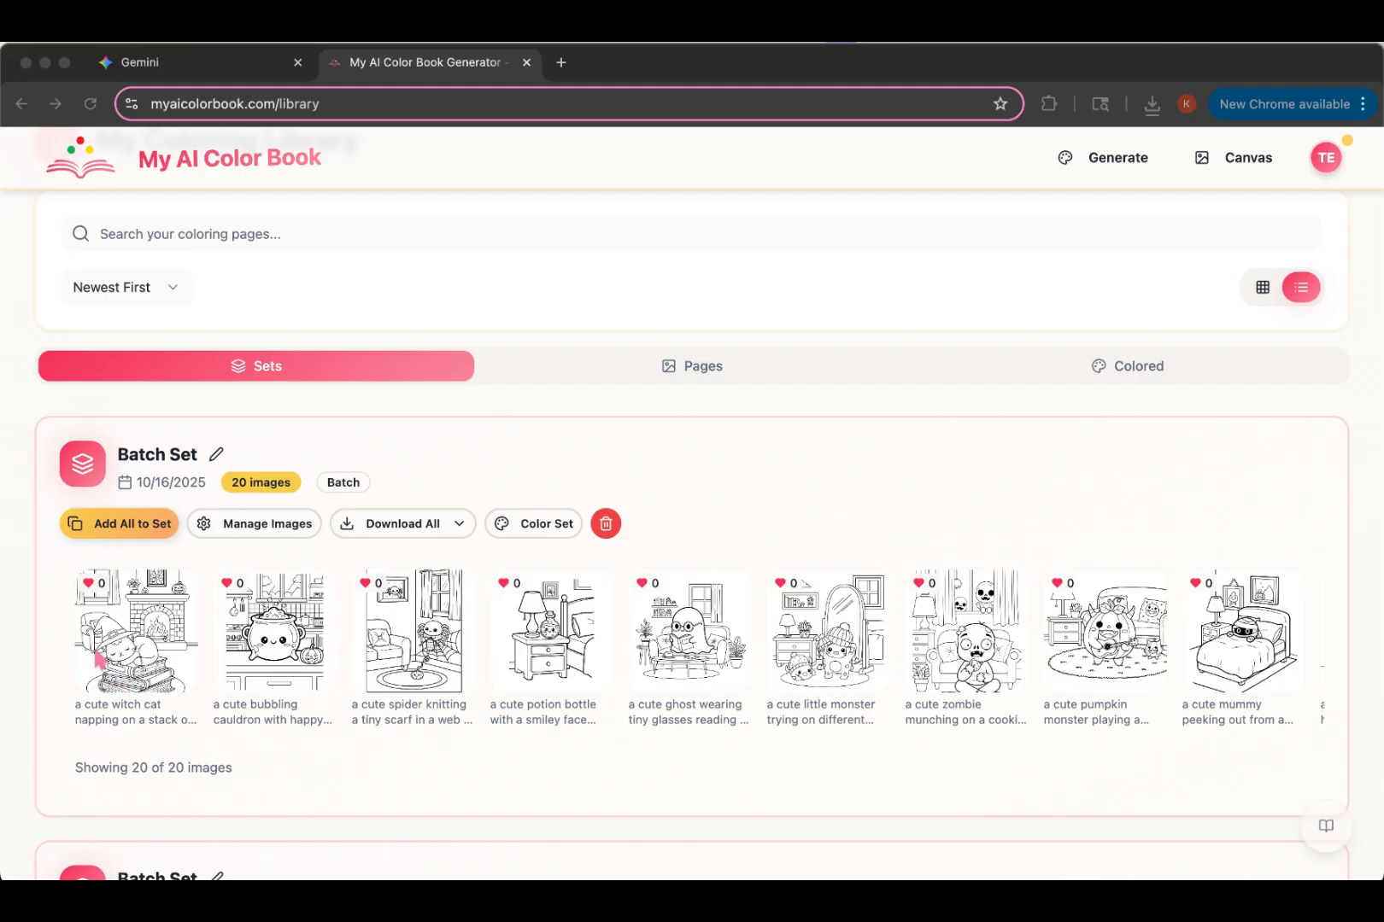
{"action": "scroll", "coordinate": [310, 645], "scroll_direction": "right", "scroll_amount": 5}
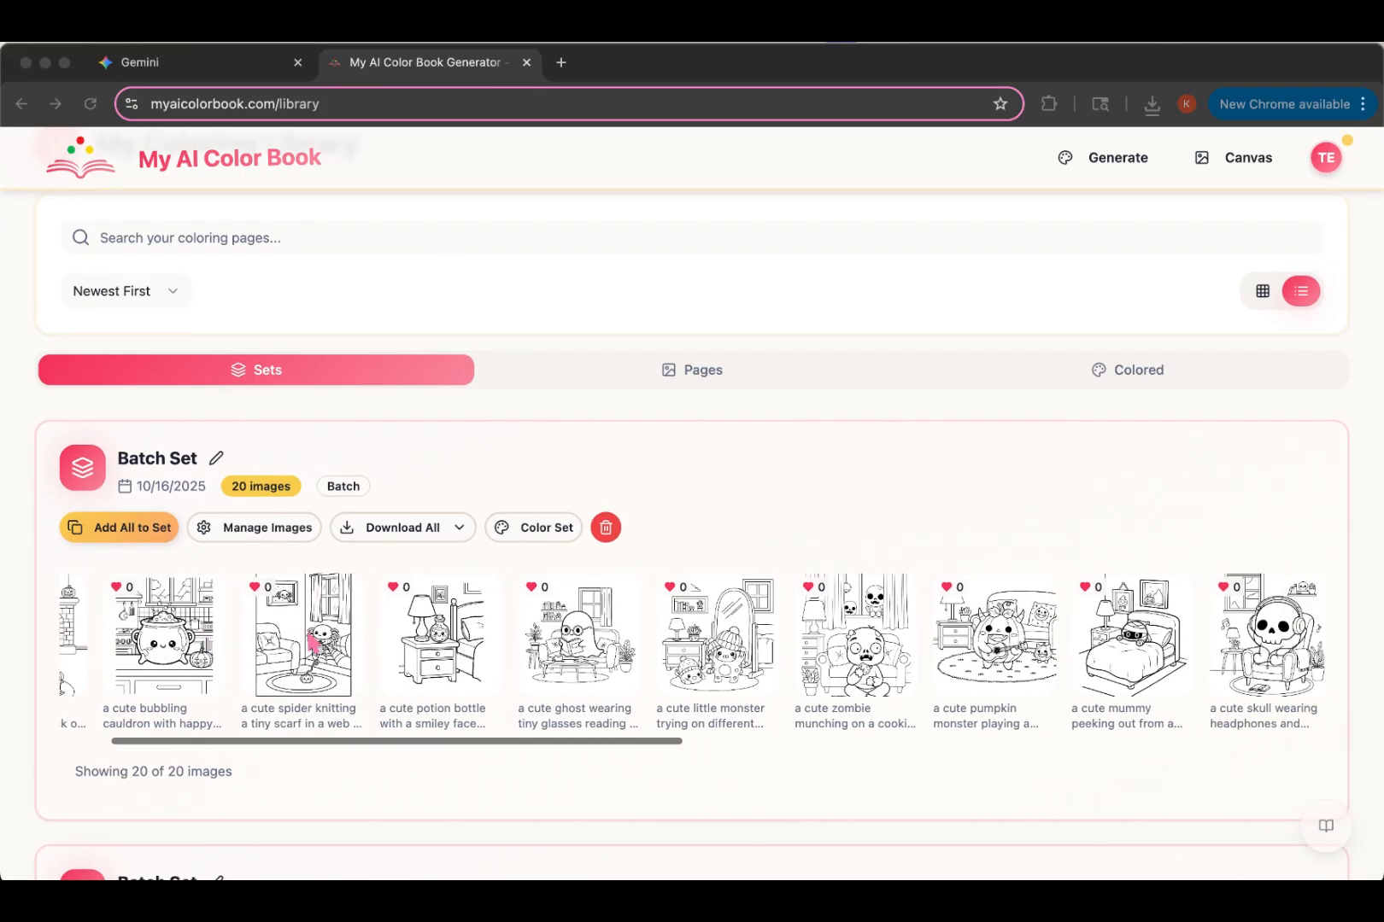
{"action": "scroll", "coordinate": [310, 646], "scroll_direction": "right", "scroll_amount": 5}
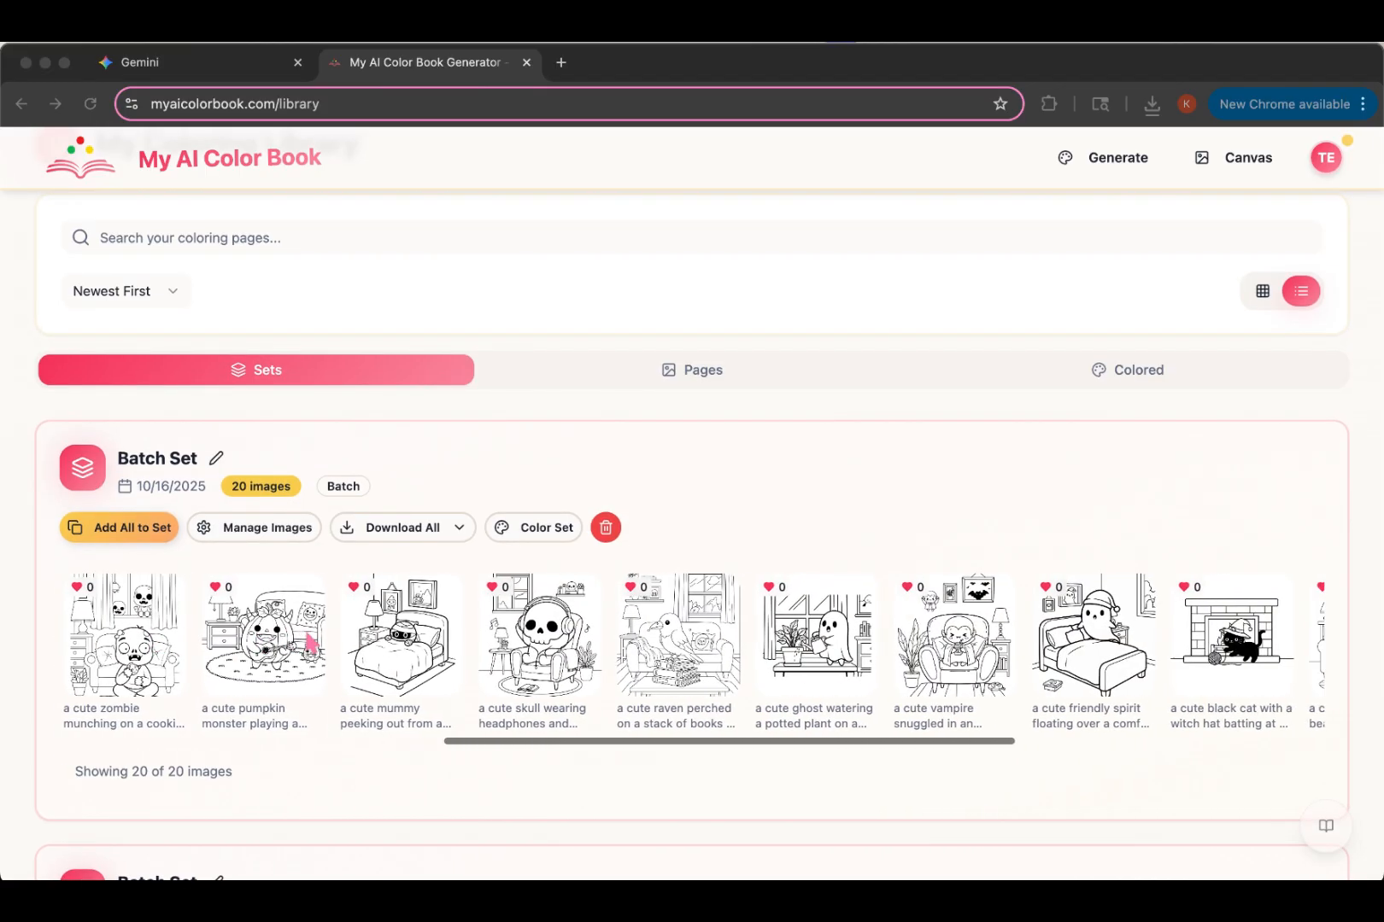
{"action": "scroll", "coordinate": [310, 642], "scroll_direction": "right", "scroll_amount": 5}
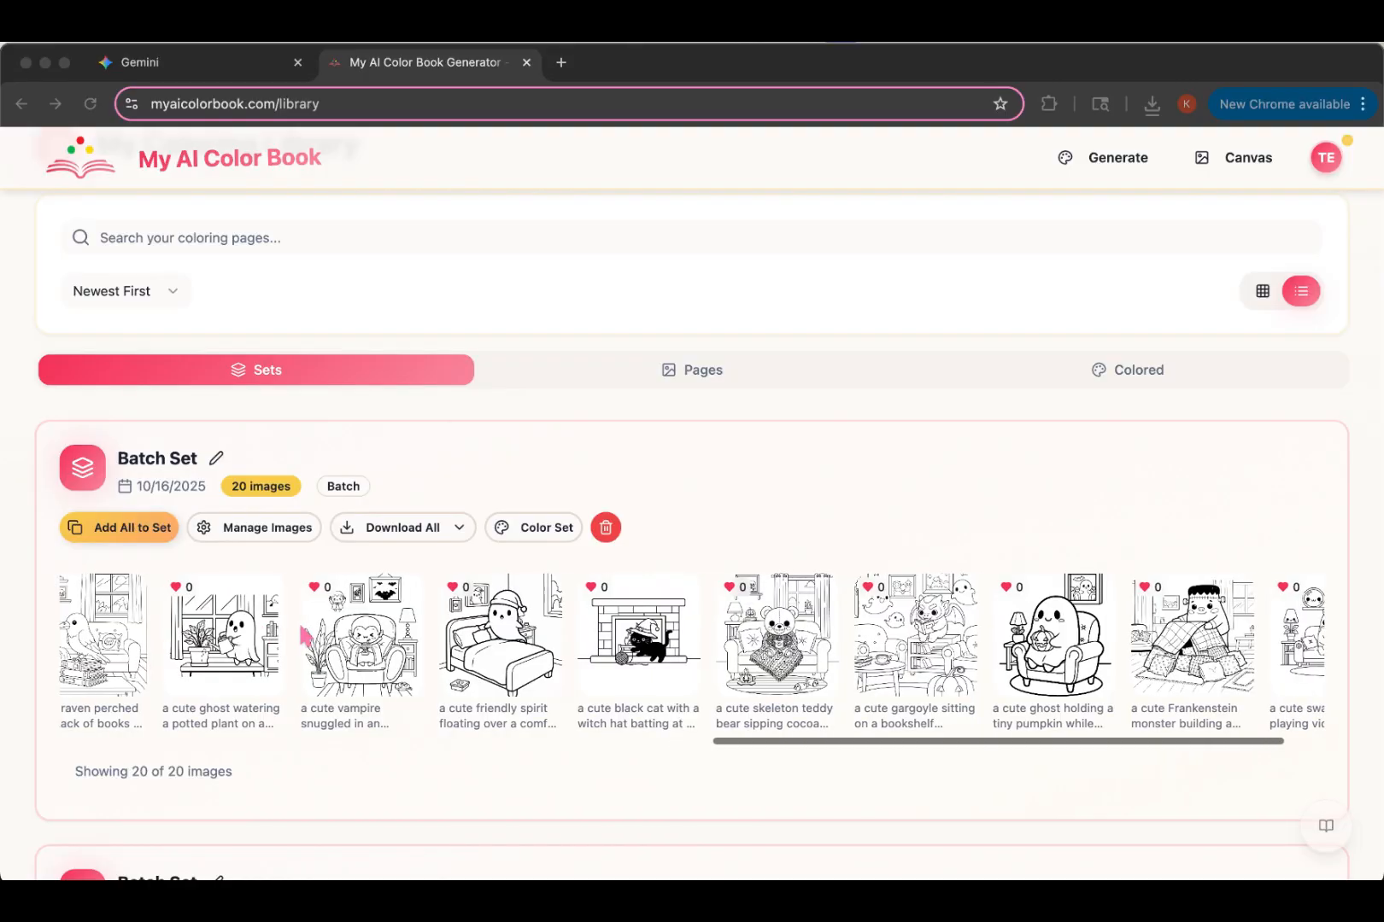
{"action": "left_click", "coordinate": [436, 534]}
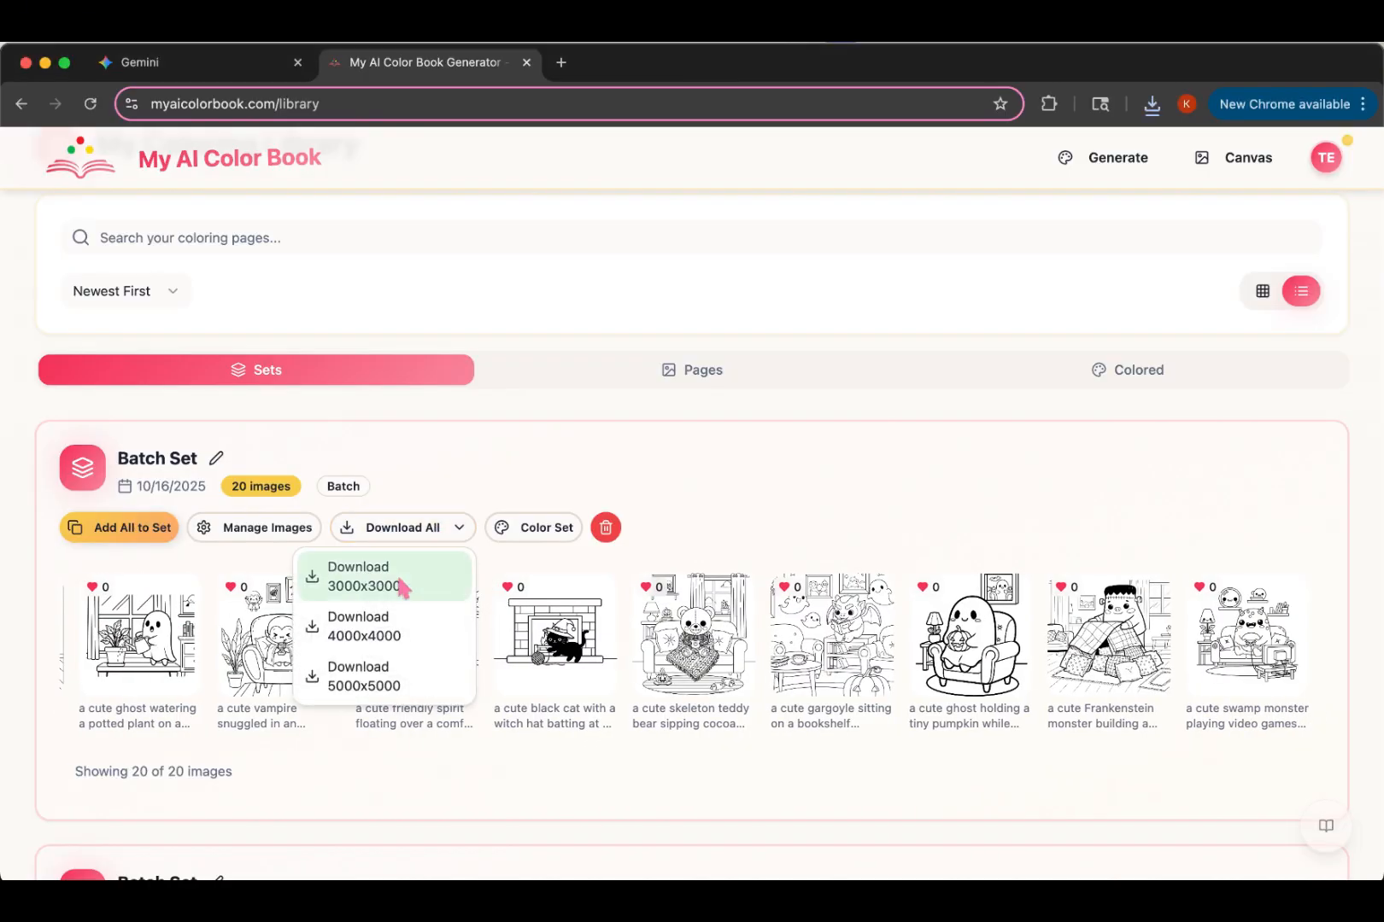
{"action": "left_click", "coordinate": [404, 586]}
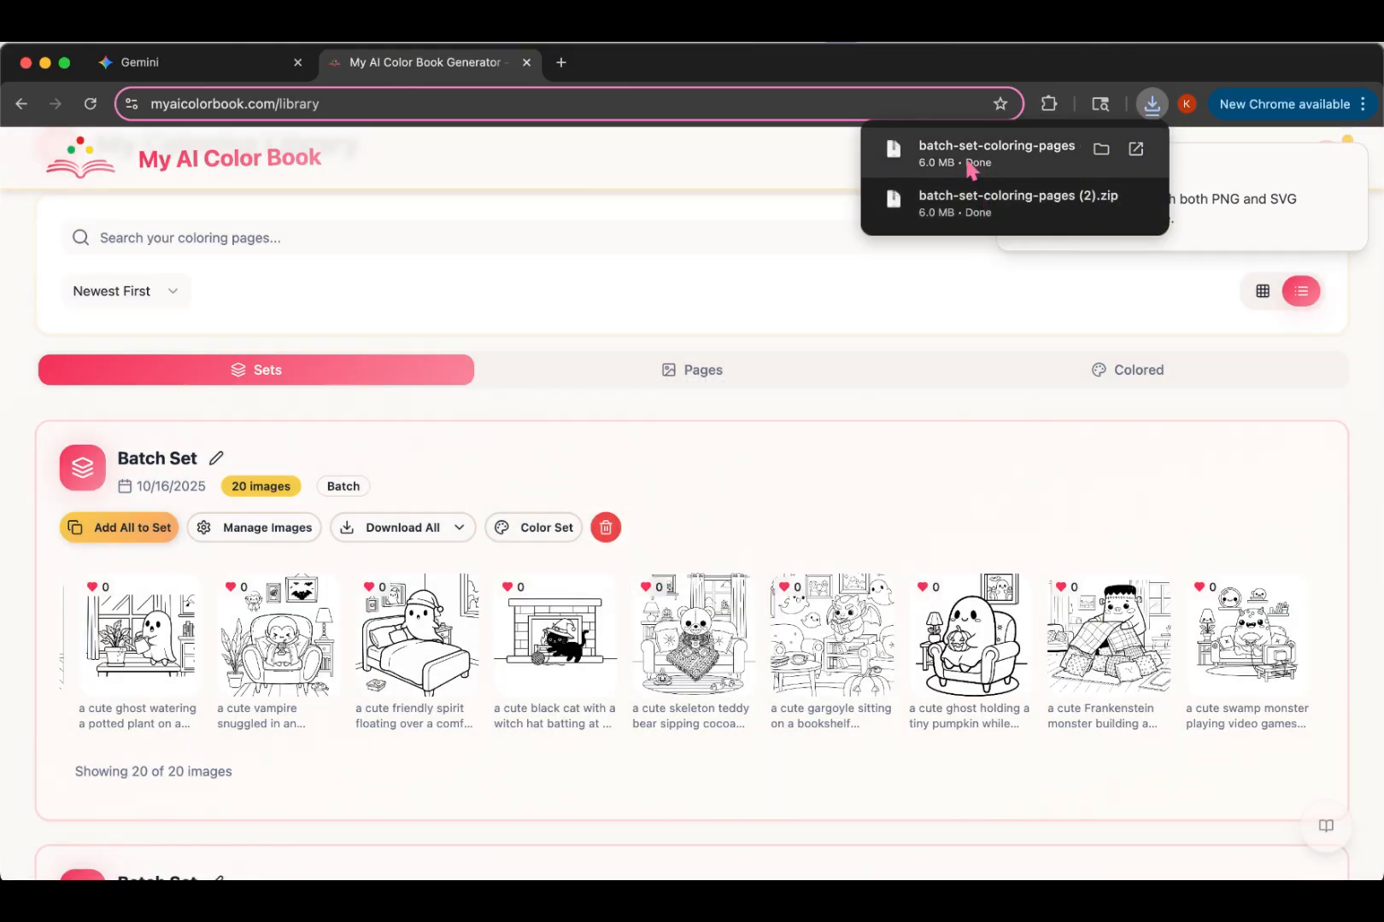
Step: Open the downloaded batch-set-coloring-pages archive and page through its PNG images in a preview, starting with the black cat
{"action": "left_click", "coordinate": [971, 168]}
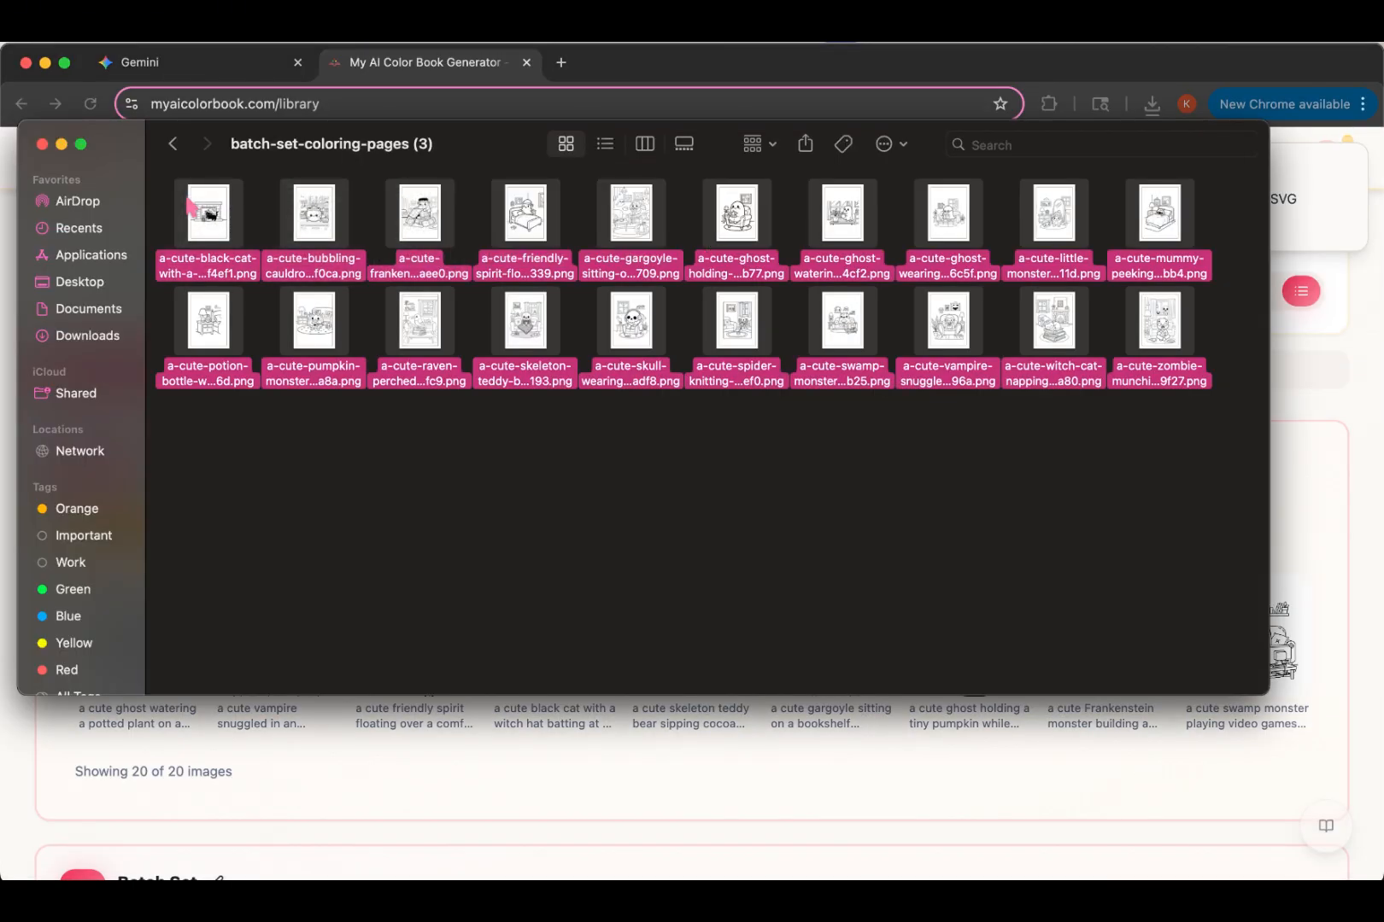
{"action": "double_click", "coordinate": [190, 207]}
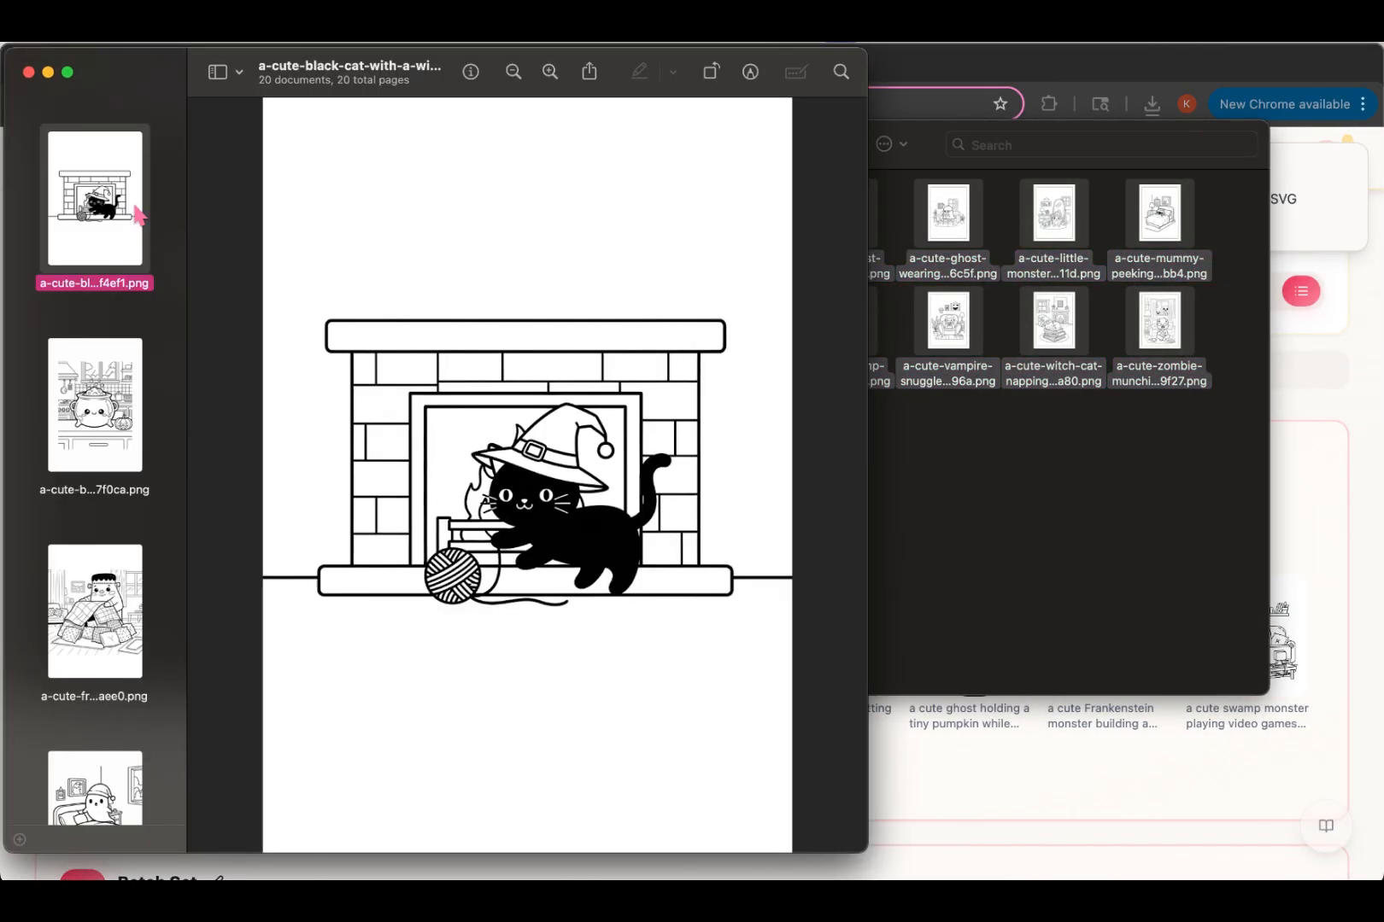
{"action": "key", "text": "Down"}
{"action": "key", "text": "Down"}
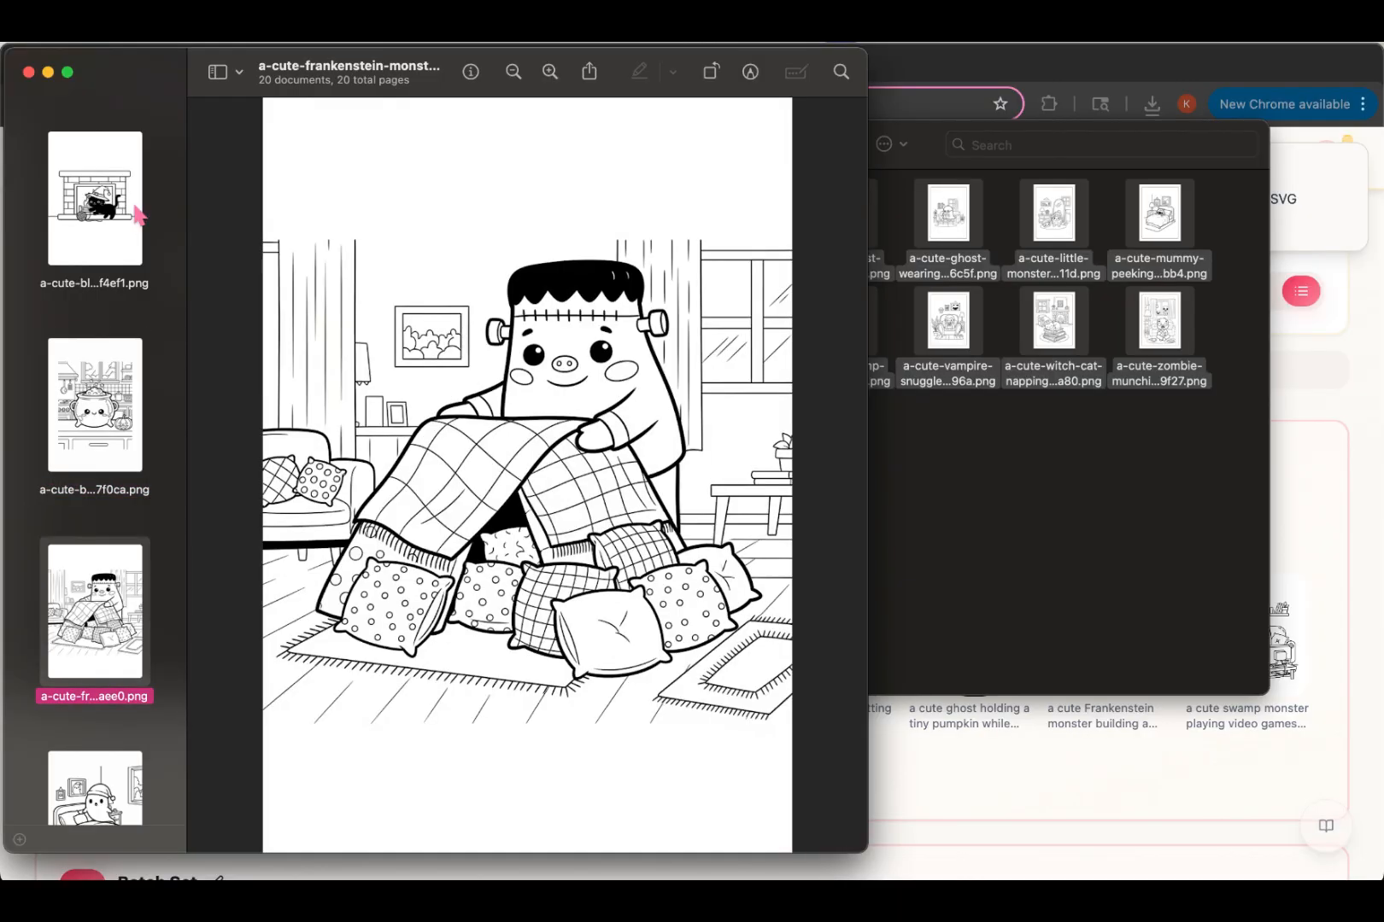
{"action": "key", "text": "Down"}
{"action": "key", "text": "Down"}
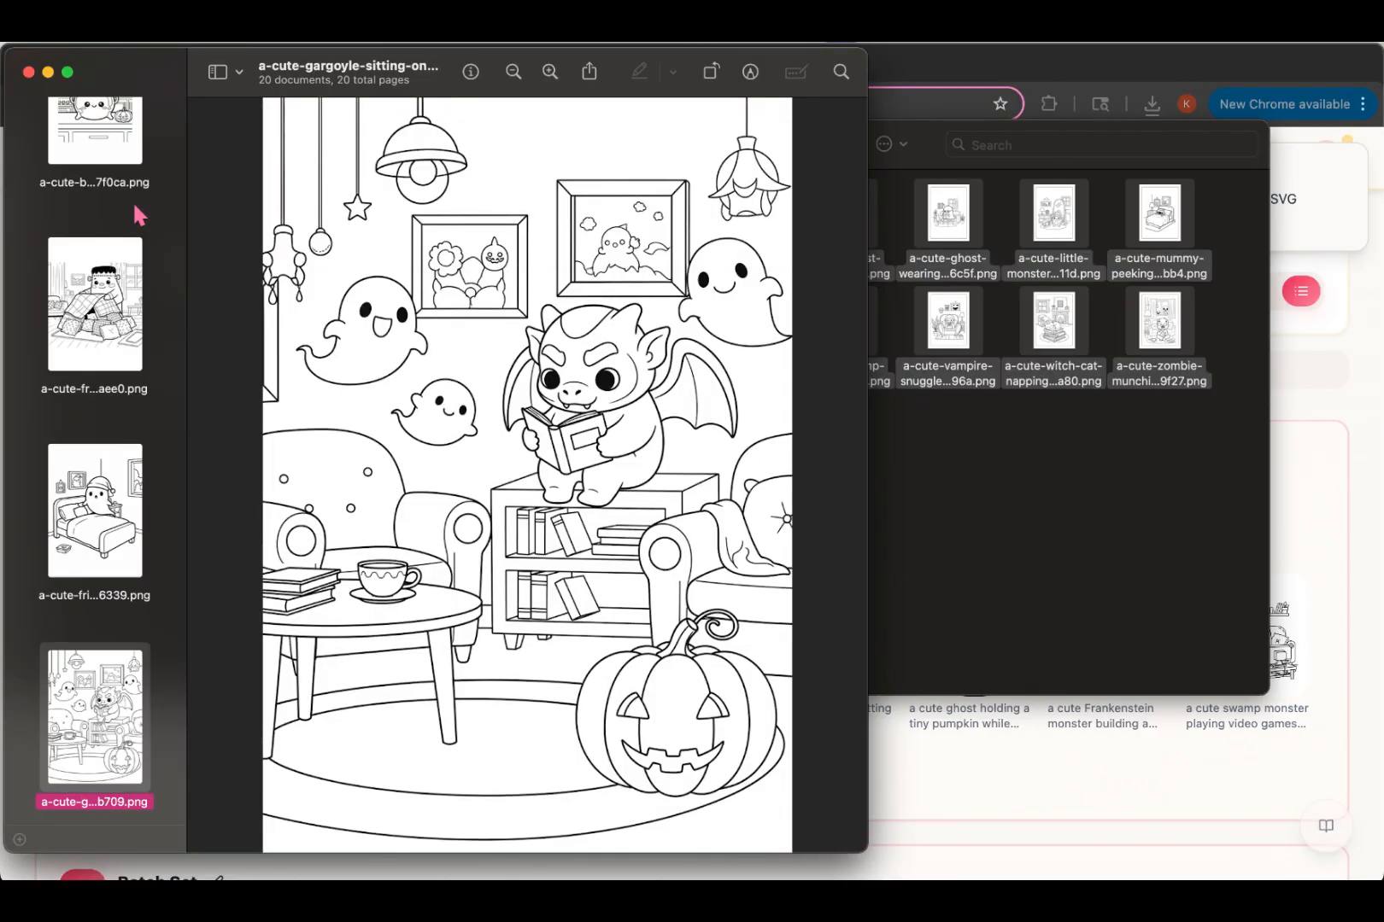
{"action": "key", "text": "Down"}
{"action": "key", "text": "Down"}
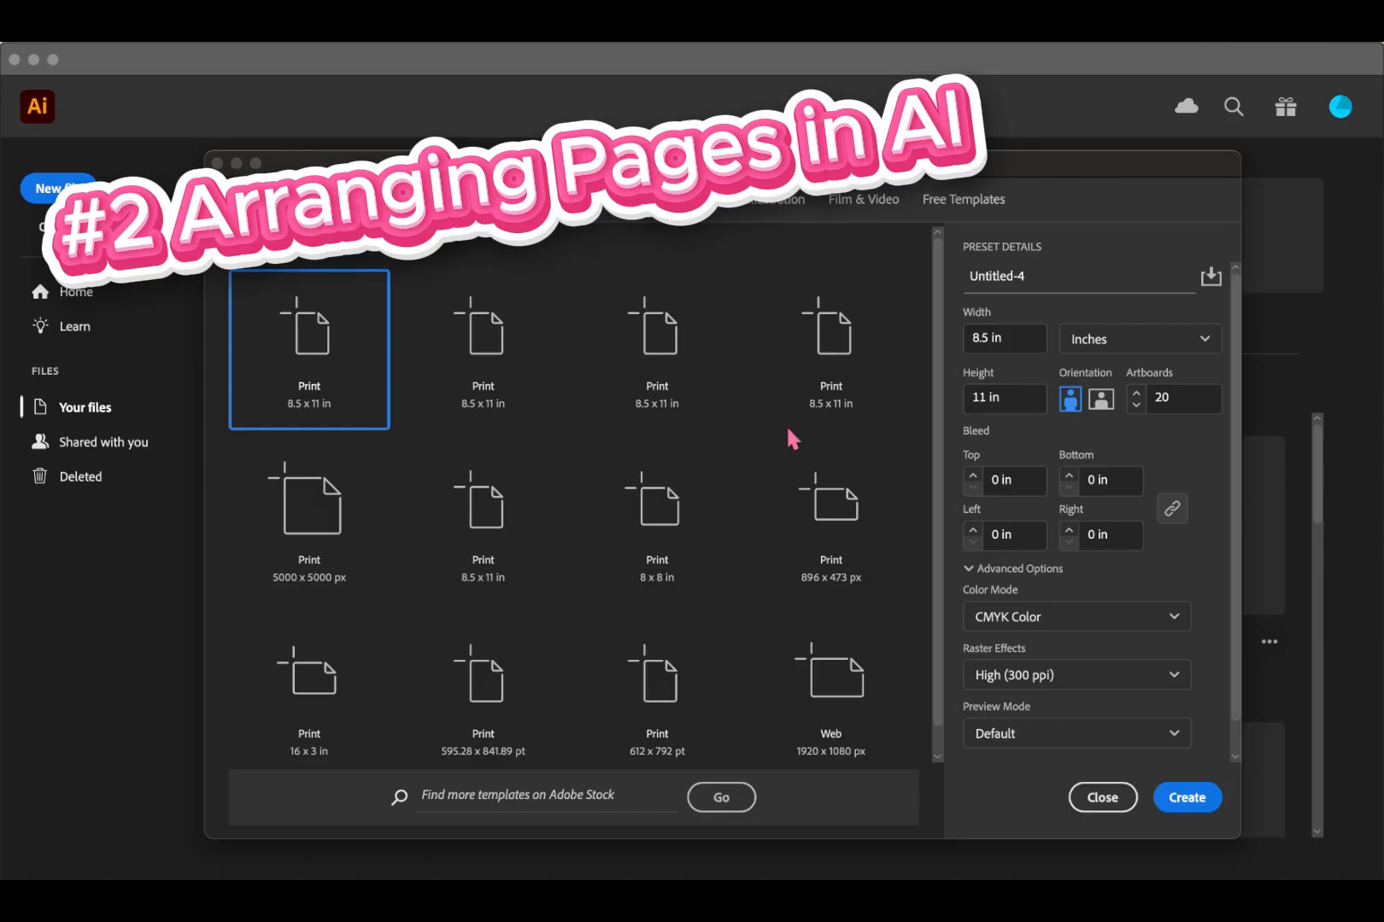
Step: In Adobe Illustrator, create an 8.5 x 11 in document with 20 artboards named "Cozy Halloween Coloring Pages"
{"action": "left_click", "coordinate": [1046, 275]}
{"action": "left_click_drag", "start_coordinate": [1046, 275], "coordinate": [965, 280]}
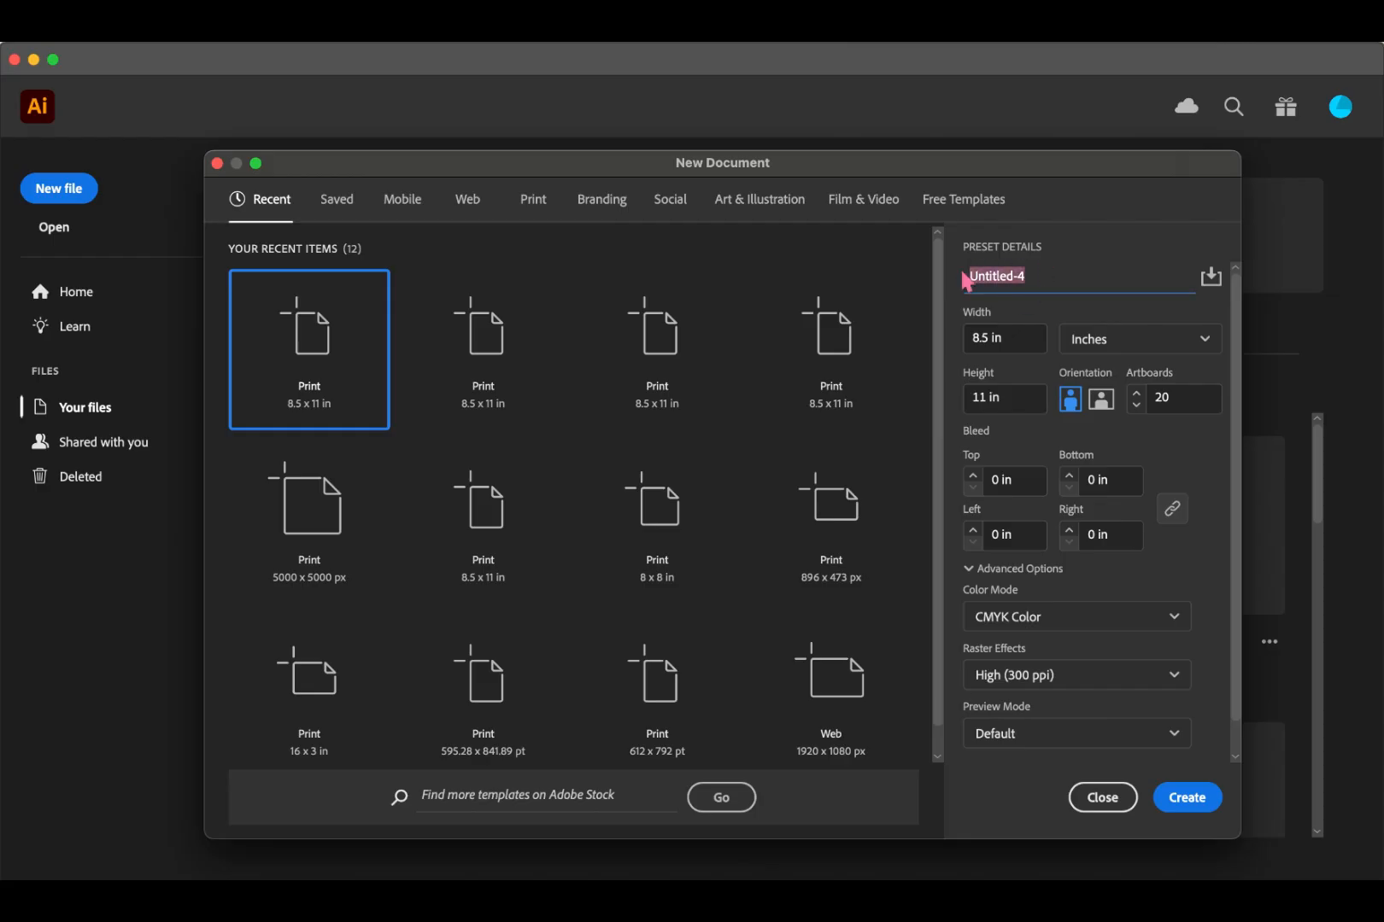
{"action": "type", "text": "Cozy Halloween Color"}
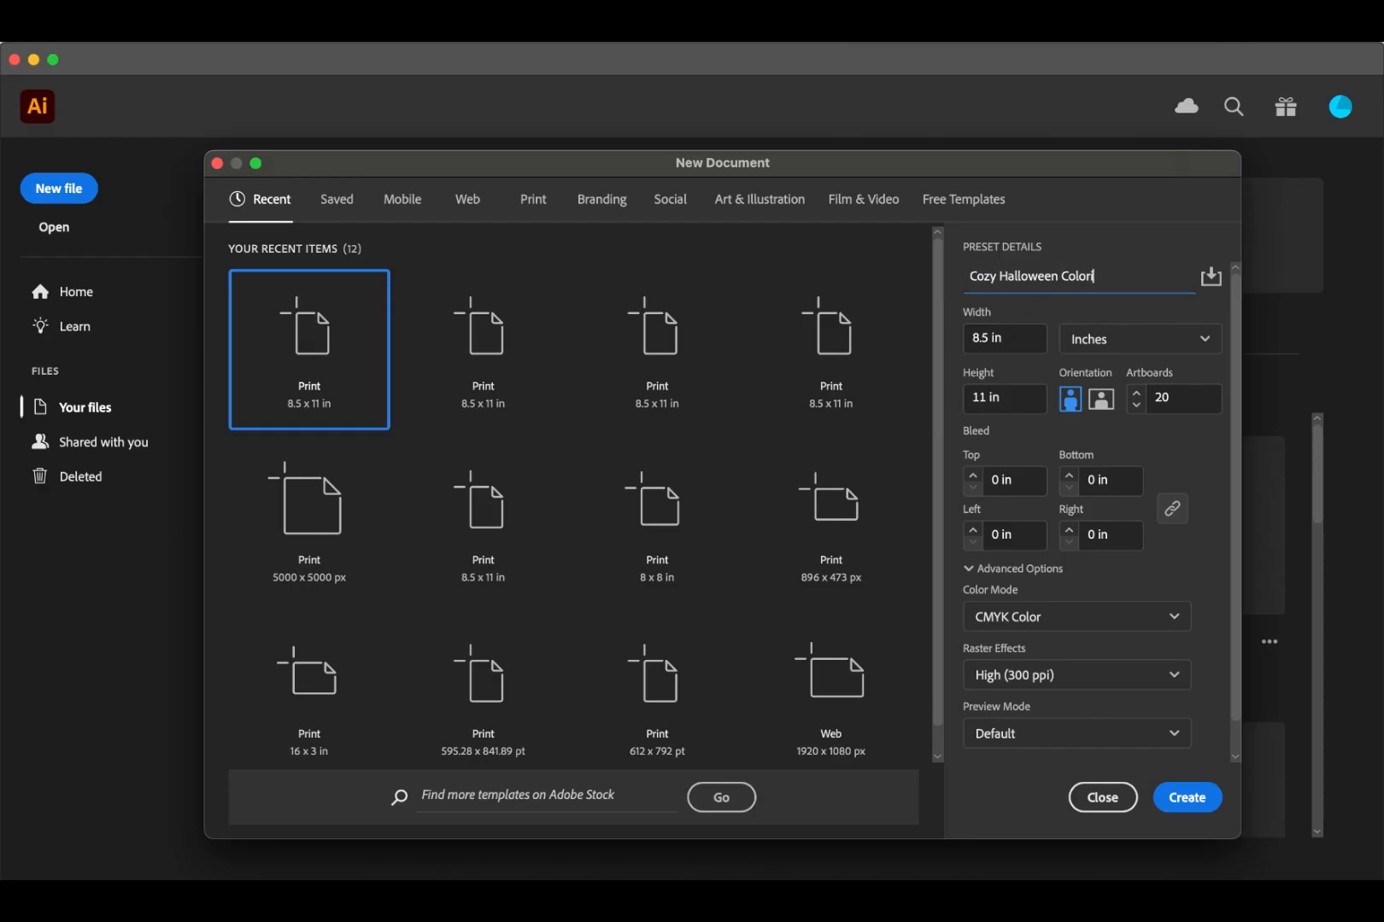
{"action": "type", "text": "ing Pages"}
{"action": "scroll", "coordinate": [999, 388], "scroll_direction": "down", "scroll_amount": 1}
{"action": "scroll", "coordinate": [1175, 453], "scroll_direction": "up", "scroll_amount": 1}
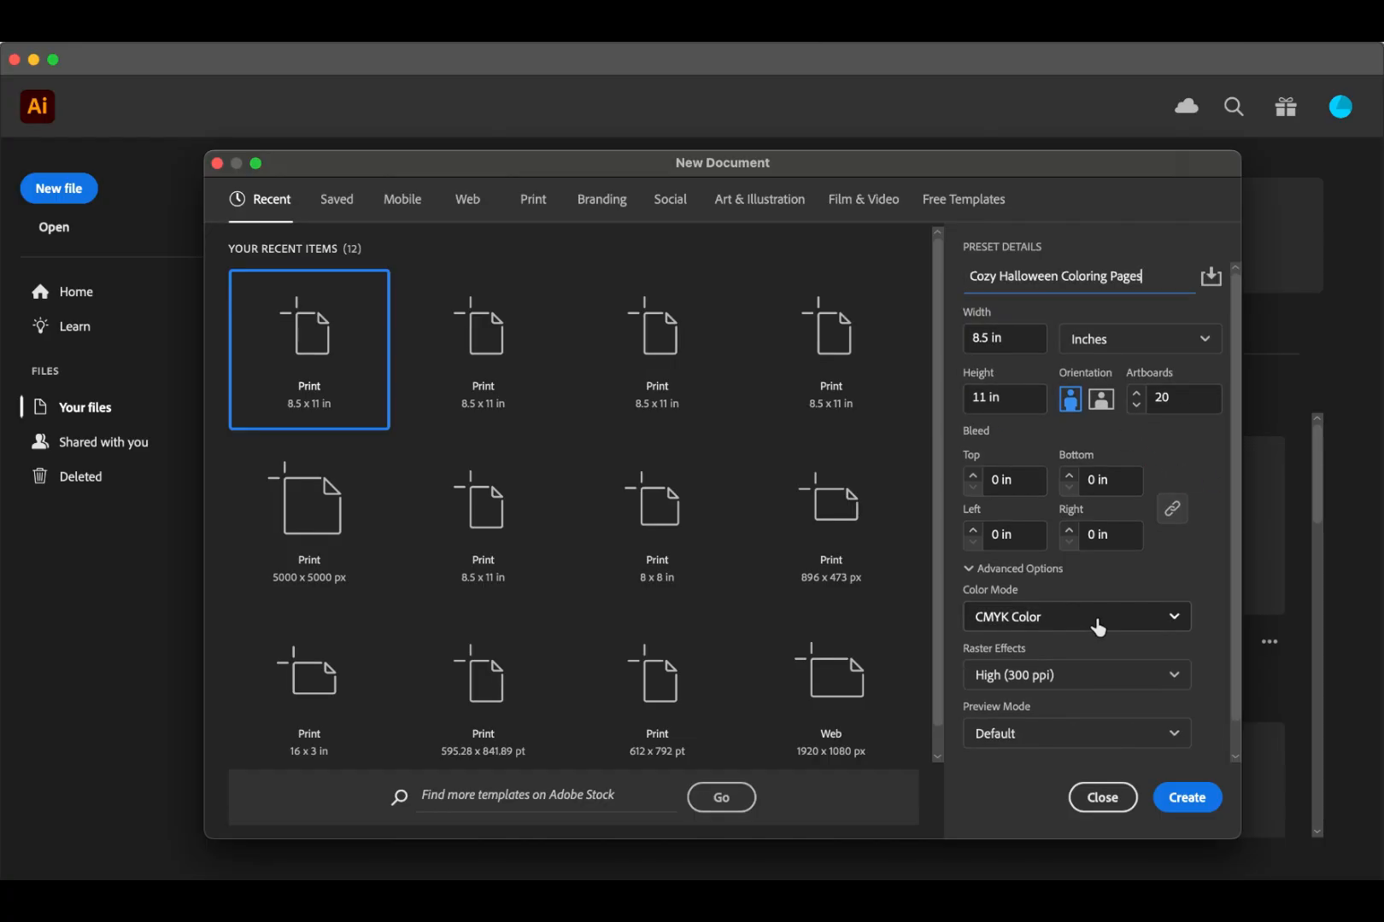
{"action": "left_click", "coordinate": [1193, 807]}
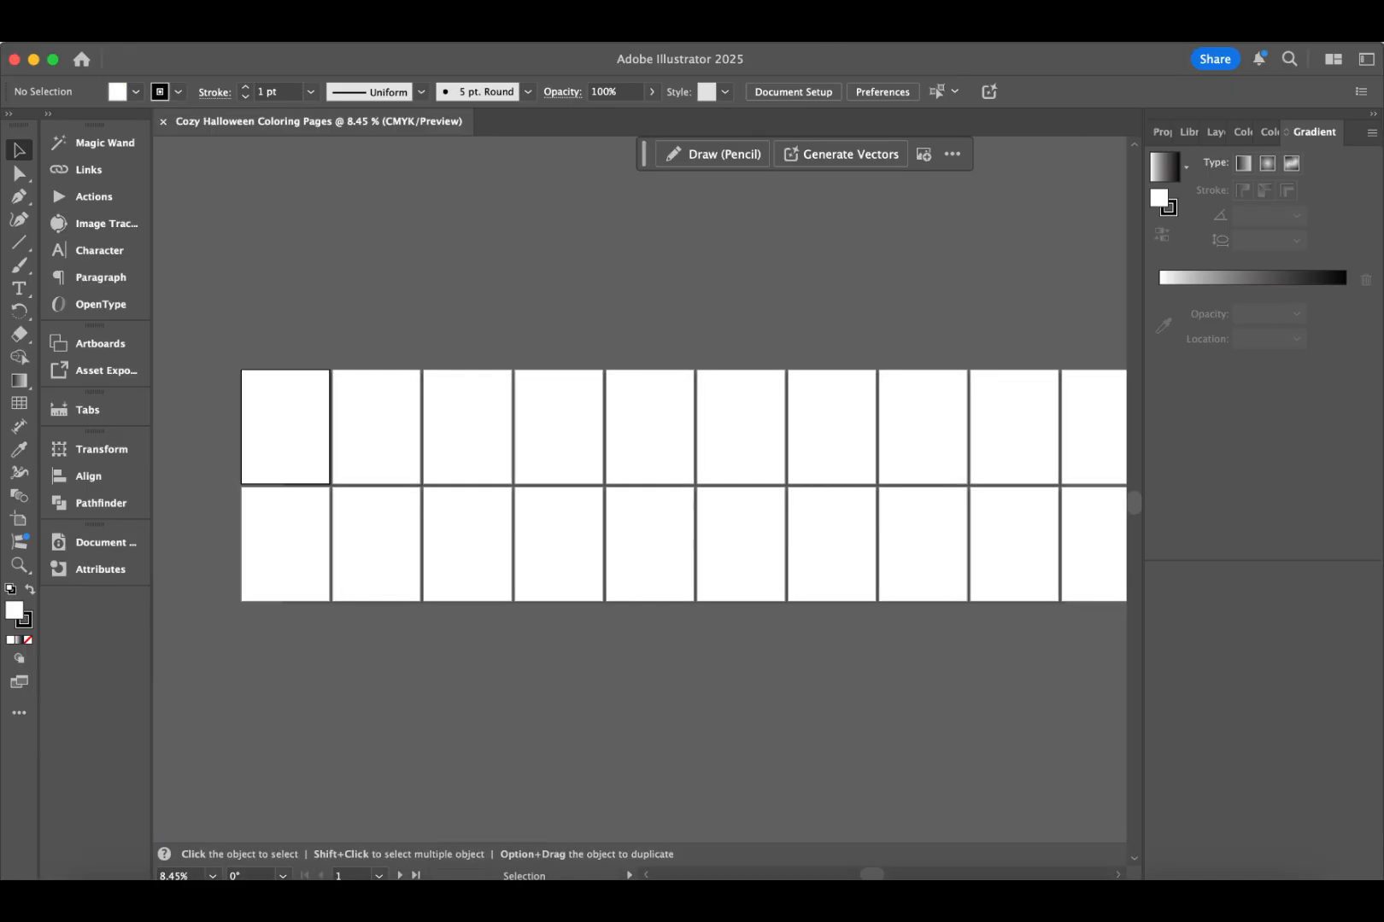
Step: Place all the PNG images from the batch-set-coloring-pages (3) folder into the document, on the empty canvas below the artboards
{"action": "left_click", "coordinate": [83, 848]}
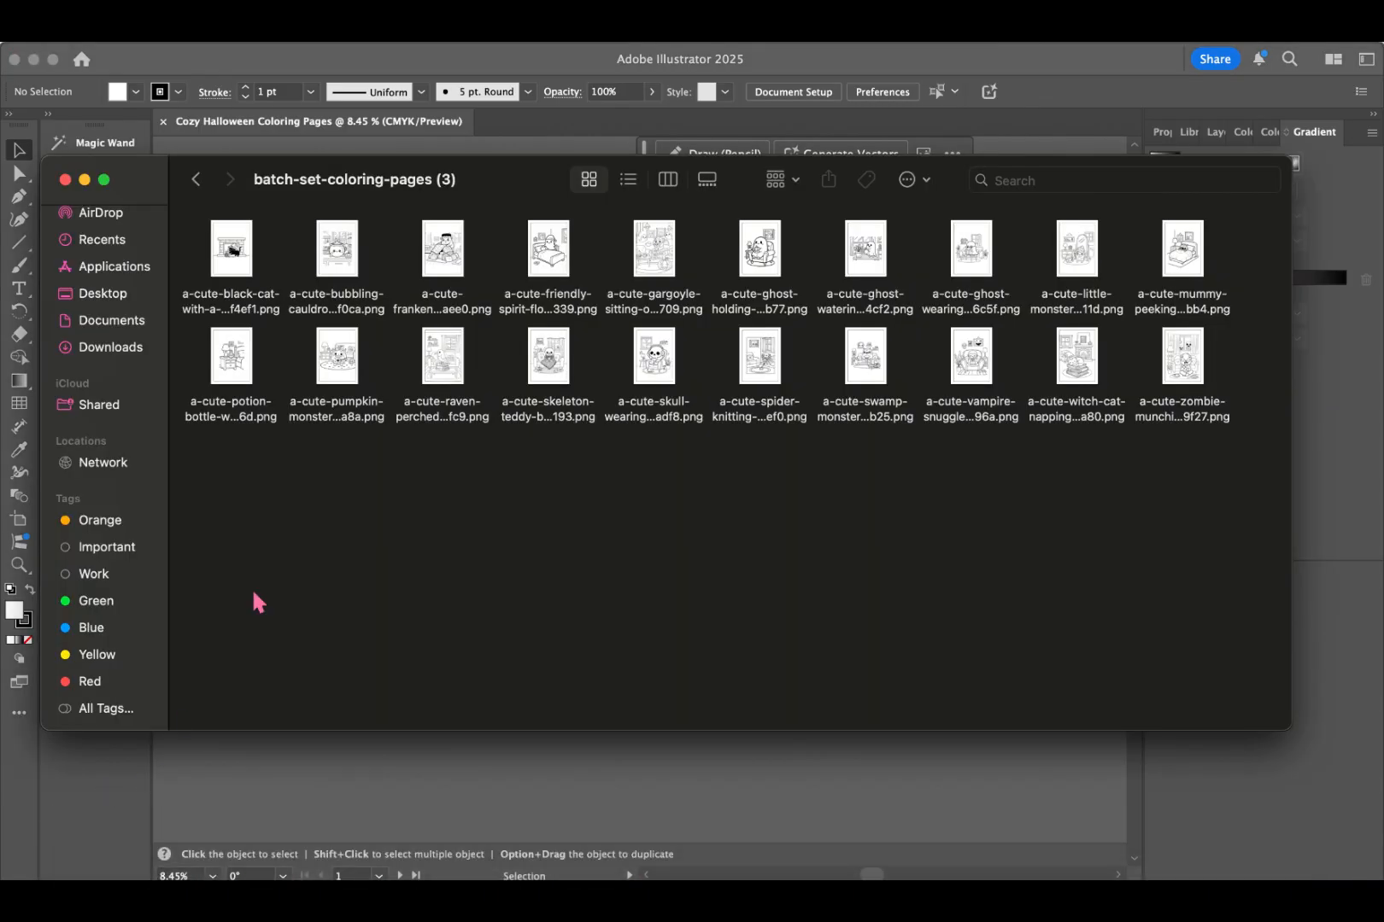
{"action": "left_click", "coordinate": [299, 363]}
{"action": "key", "text": "super+a"}
{"action": "left_click_drag", "start_coordinate": [354, 255], "coordinate": [306, 774]}
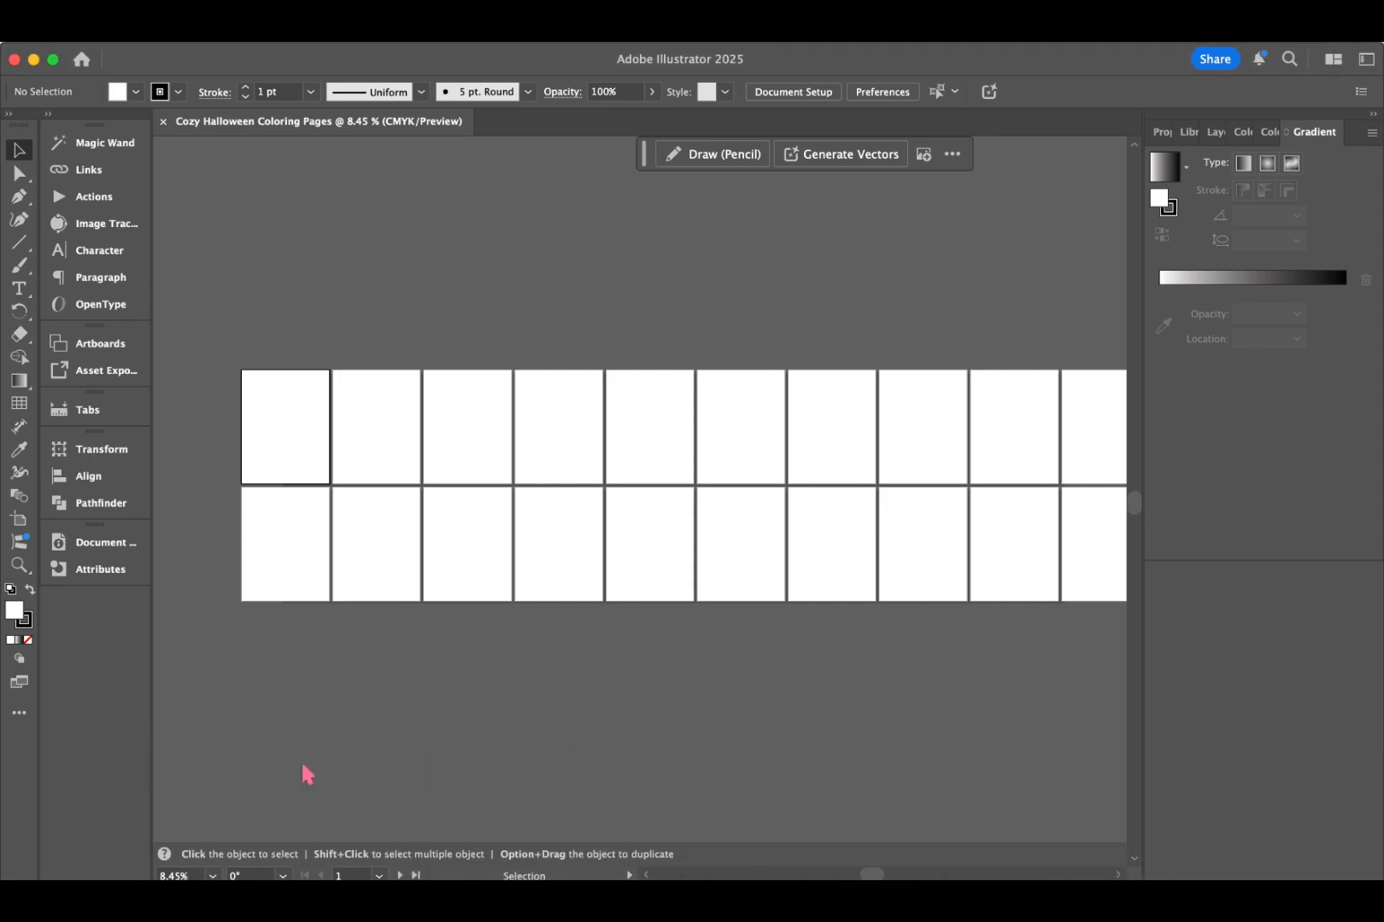
{"action": "scroll", "coordinate": [302, 760], "scroll_direction": "left", "scroll_amount": 5}
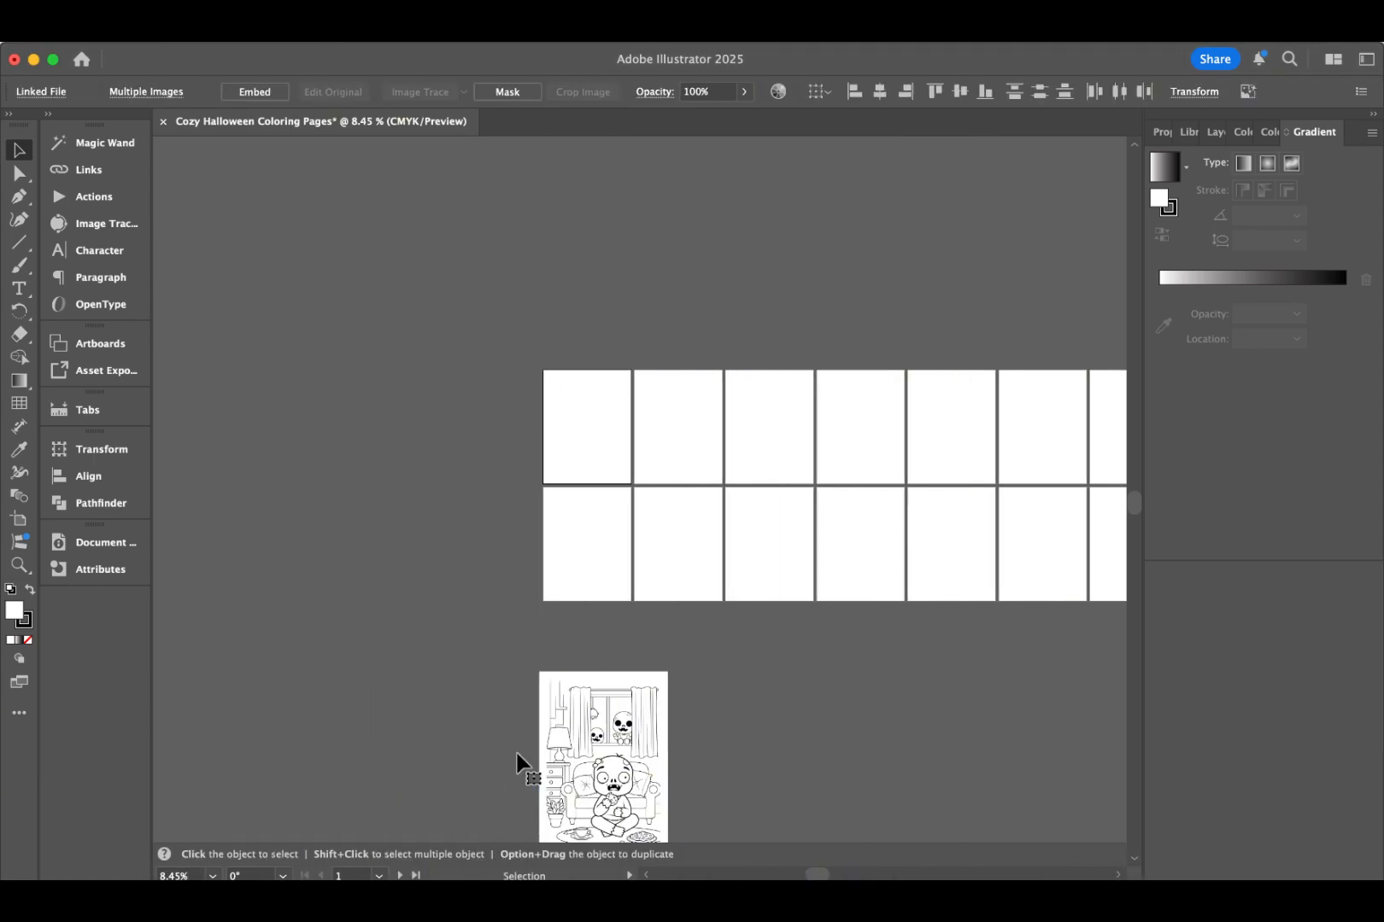
{"action": "key", "text": "super+plus"}
{"action": "key", "text": "super+plus"}
{"action": "scroll", "coordinate": [503, 479], "scroll_direction": "left", "scroll_amount": 5}
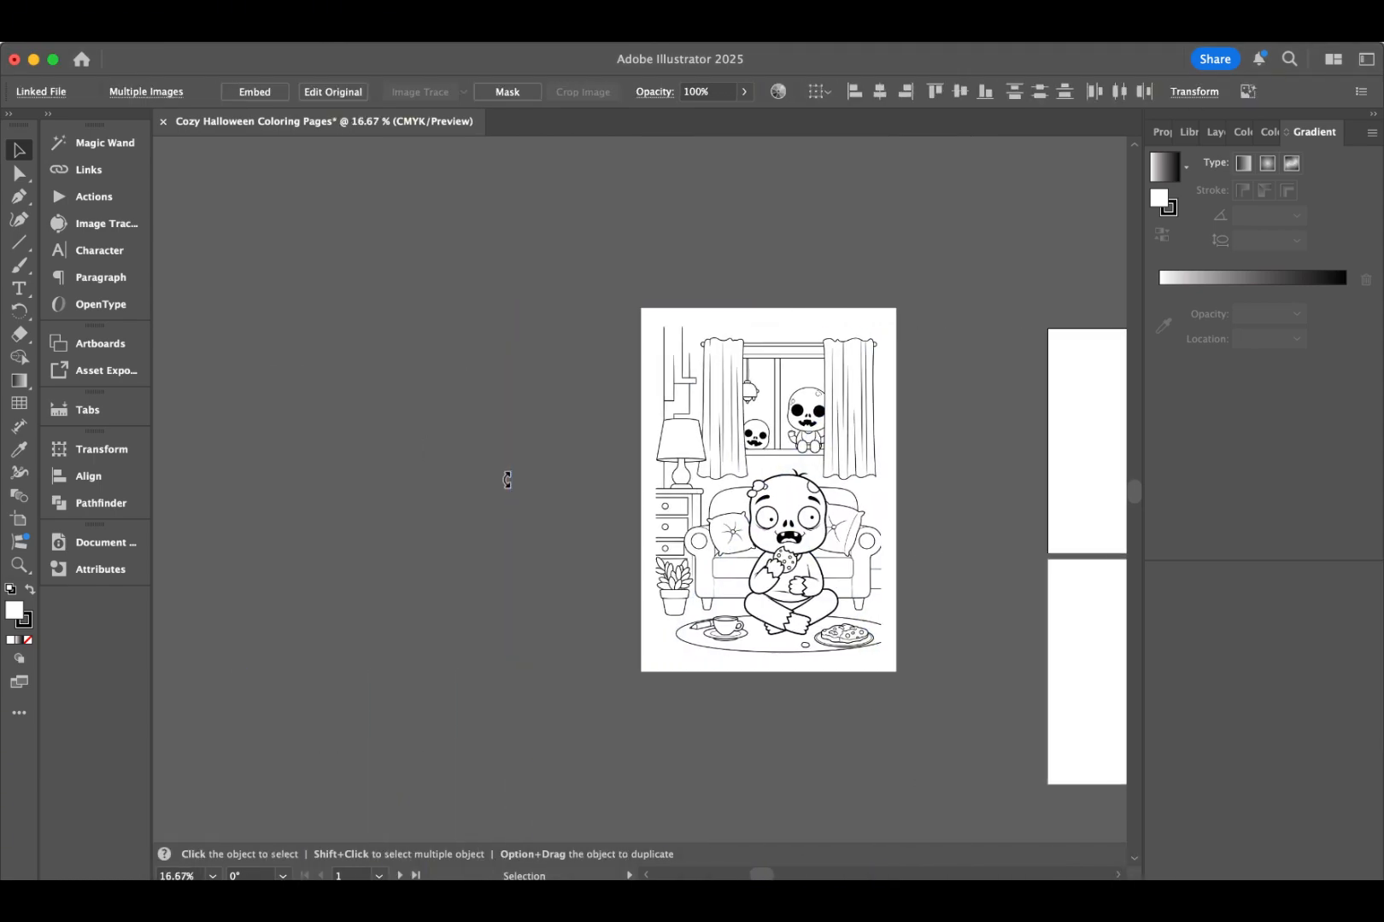
Step: Inspect the line quality of the placed zombie image at 100% and 200% magnification
{"action": "scroll", "coordinate": [827, 454], "scroll_direction": "right", "scroll_amount": 1}
{"action": "left_click", "coordinate": [829, 466]}
{"action": "key", "text": "super+plus"}
{"action": "key", "text": "super+1"}
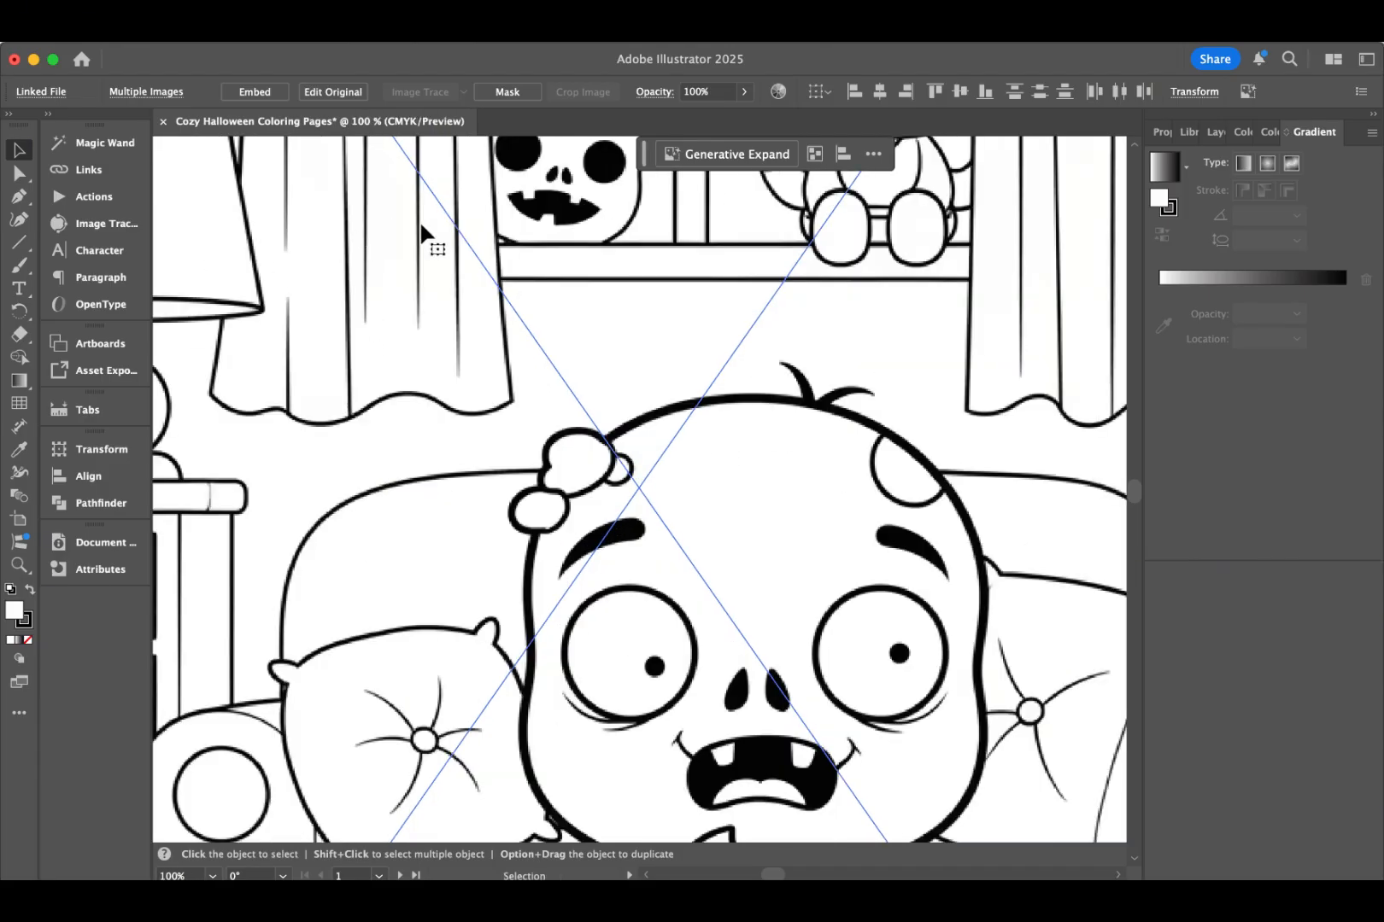
{"action": "key", "text": "super+equal"}
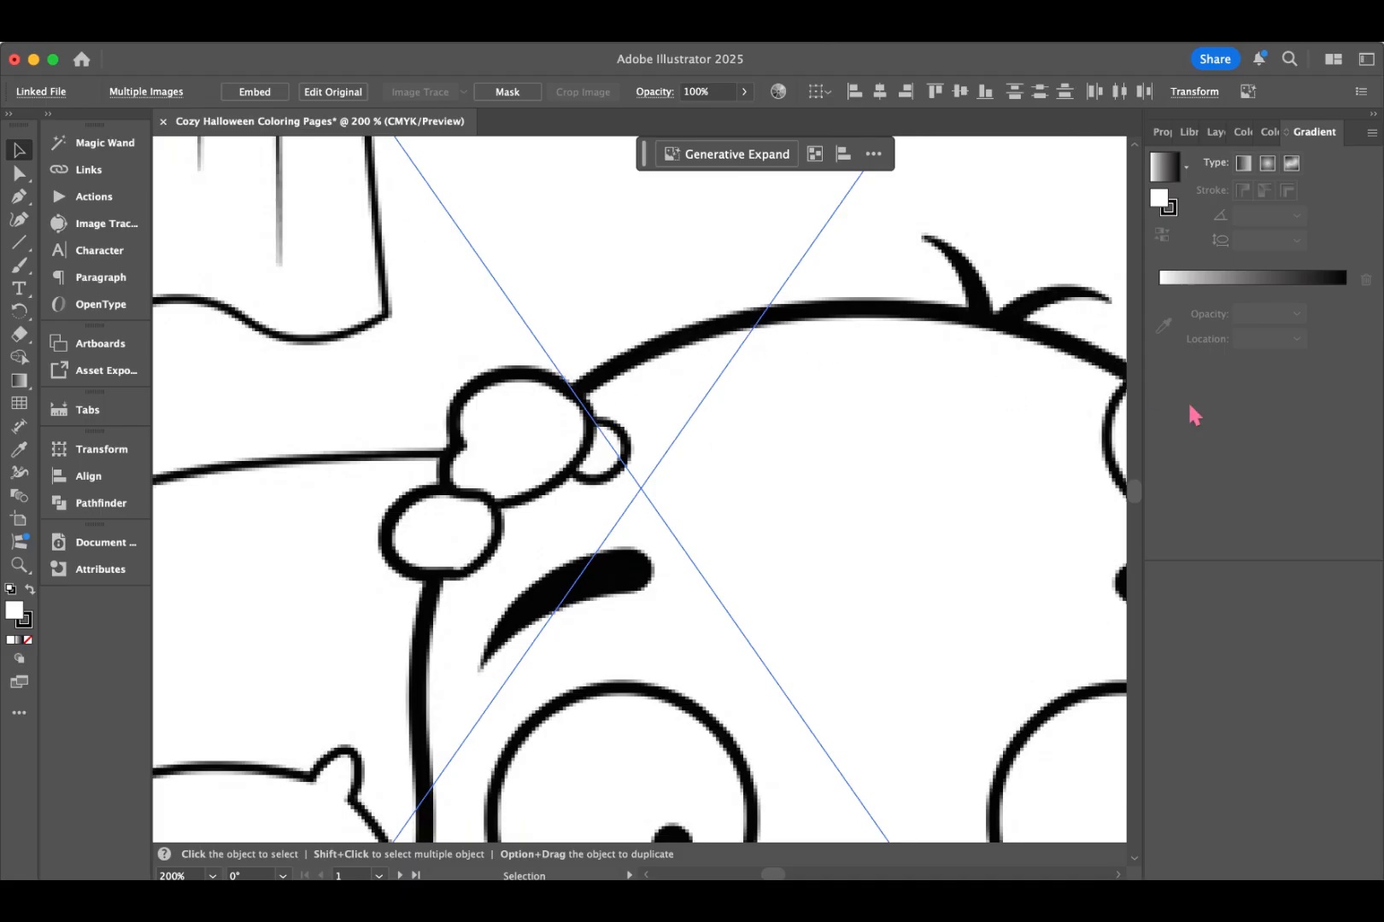
{"action": "key", "text": "super+minus"}
{"action": "key", "text": "super+minus"}
{"action": "key", "text": "super+minus"}
{"action": "key", "text": "super+minus"}
{"action": "key", "text": "super+minus"}
{"action": "key", "text": "super+minus"}
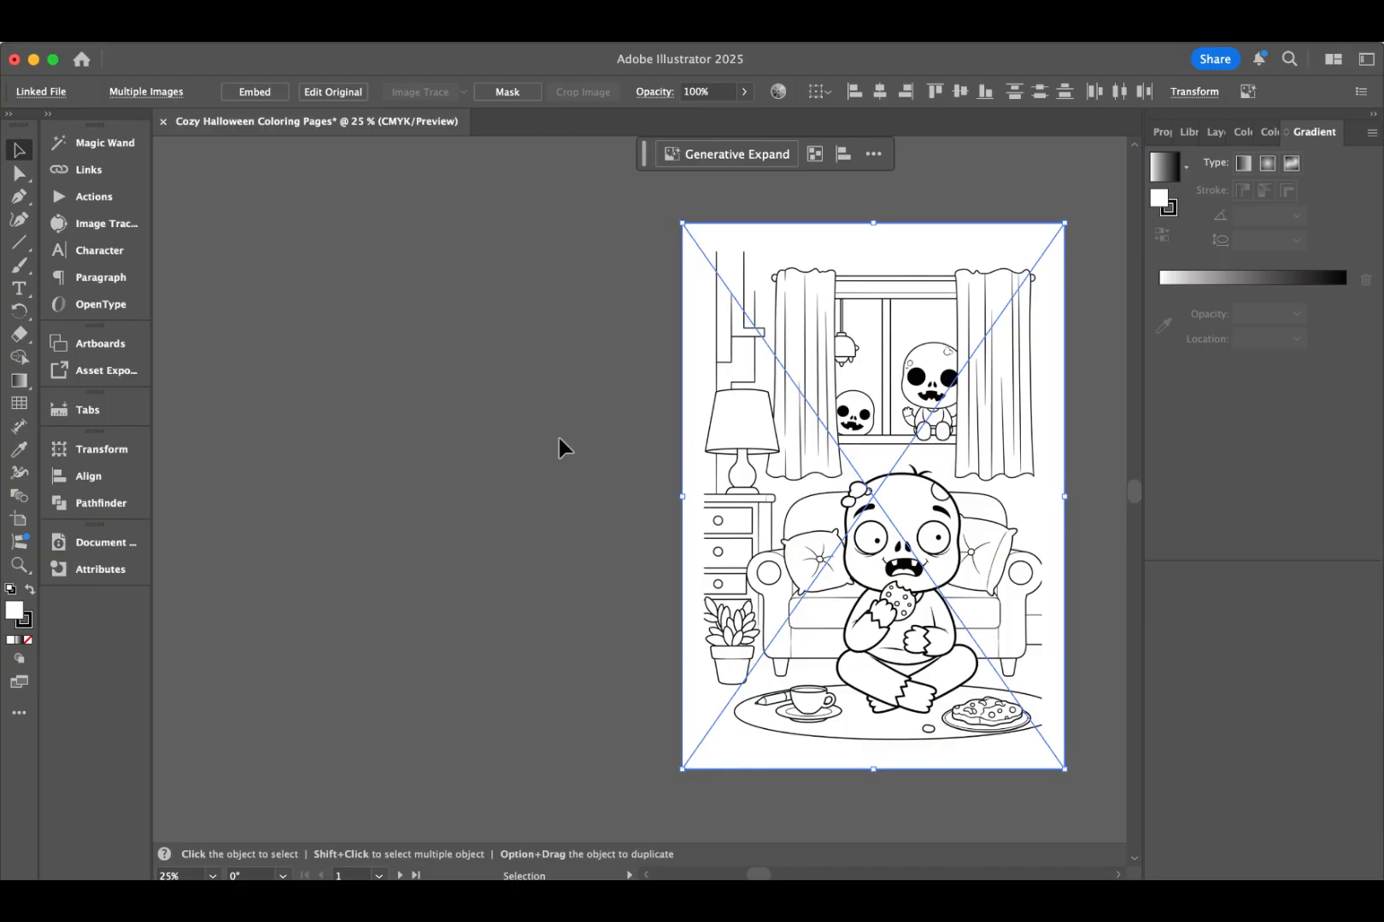
Step: Move the zombie image off the stack of placed images onto the empty canvas beside it
{"action": "left_click", "coordinate": [559, 444]}
{"action": "left_click_drag", "start_coordinate": [861, 416], "coordinate": [461, 411]}
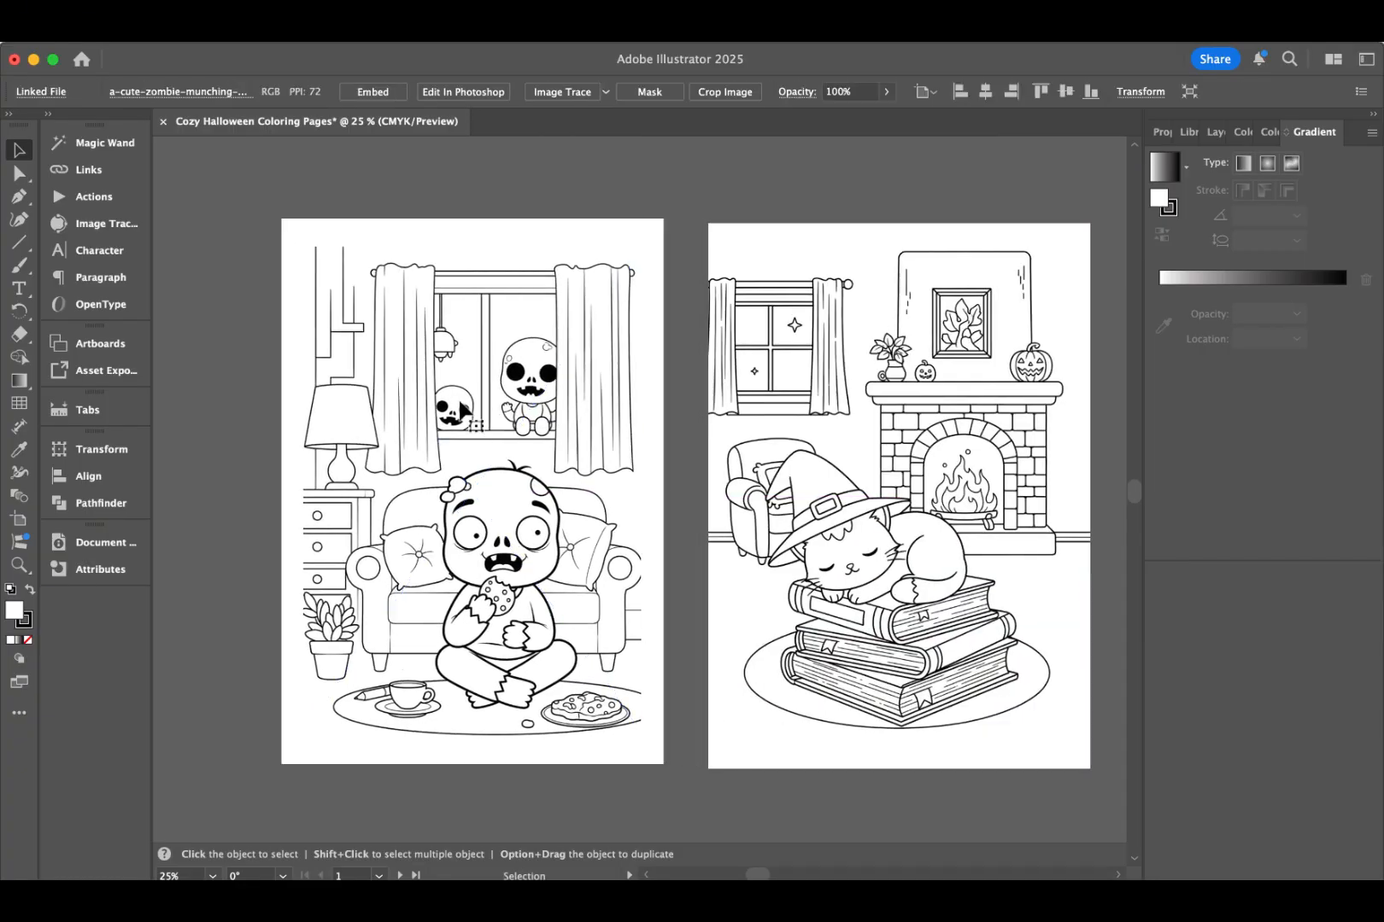
{"action": "scroll", "coordinate": [590, 264], "scroll_direction": "left", "scroll_amount": 2}
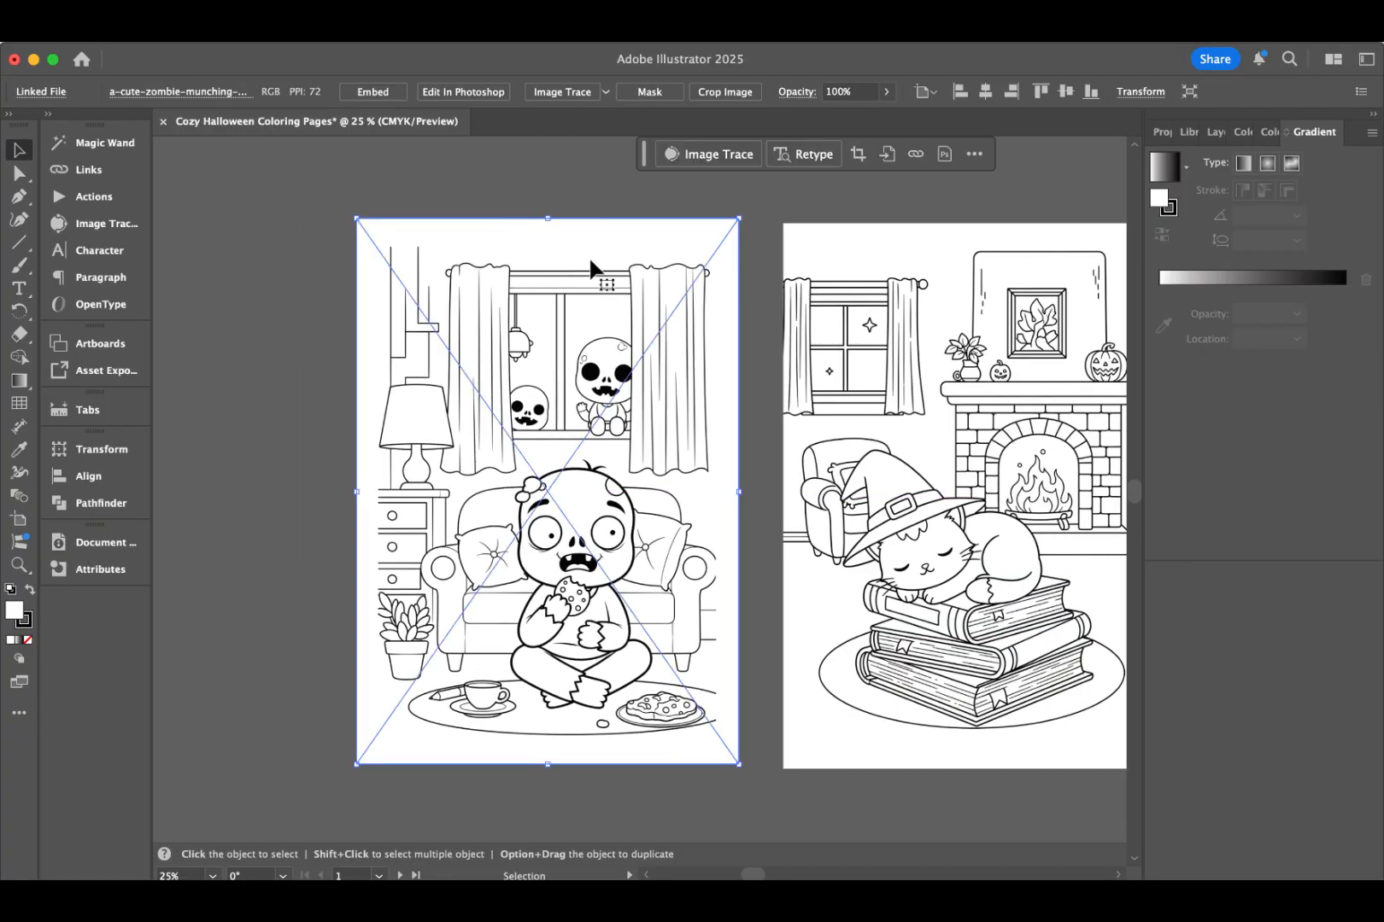
Step: Image Trace the zombie image in black and white with a threshold of 199 and expand the tracing to paths
{"action": "left_click", "coordinate": [552, 96]}
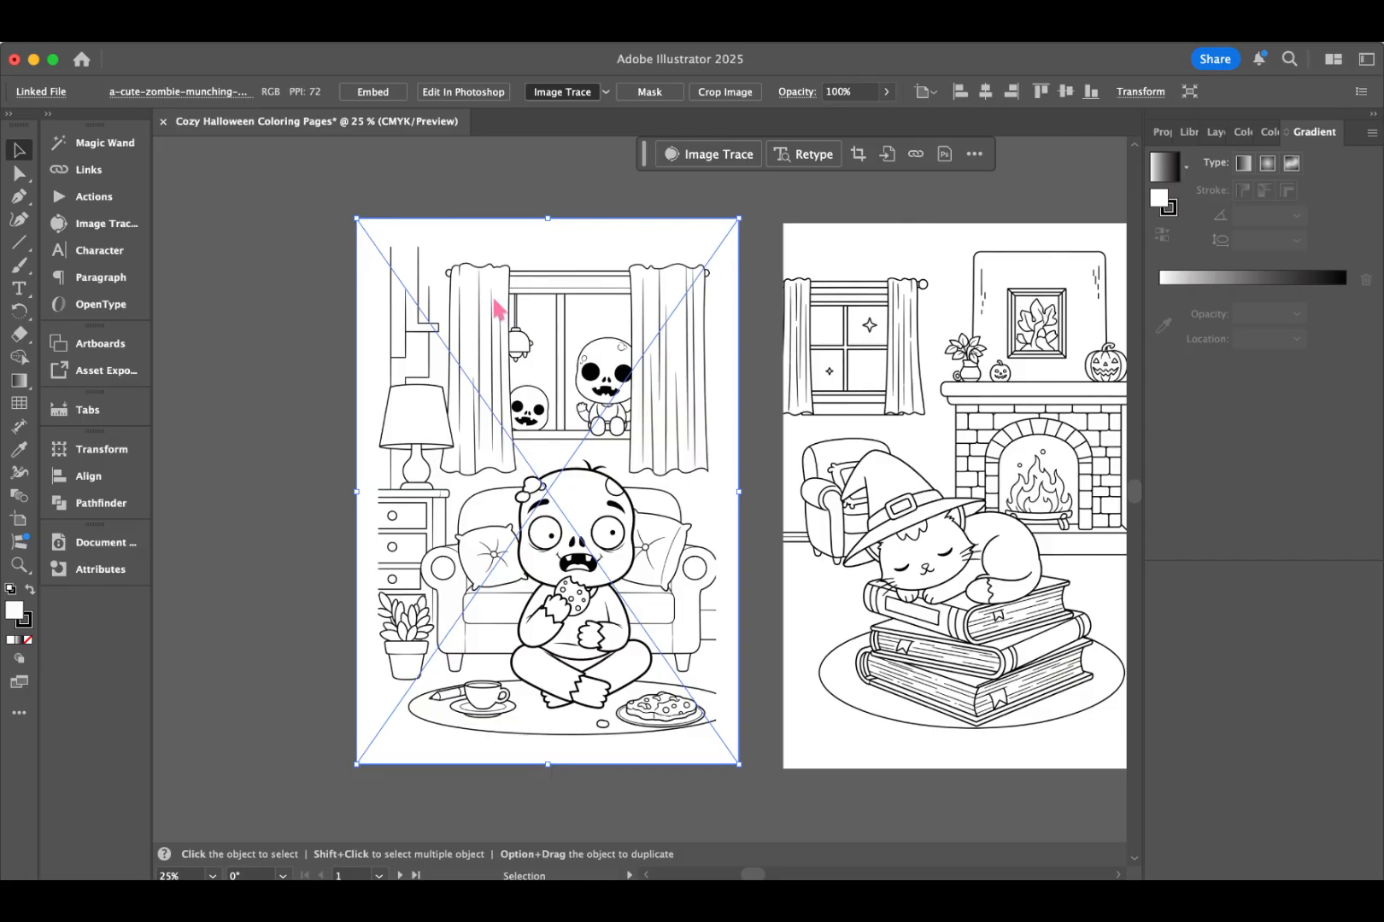
{"action": "scroll", "coordinate": [752, 615], "scroll_direction": "left", "scroll_amount": 6}
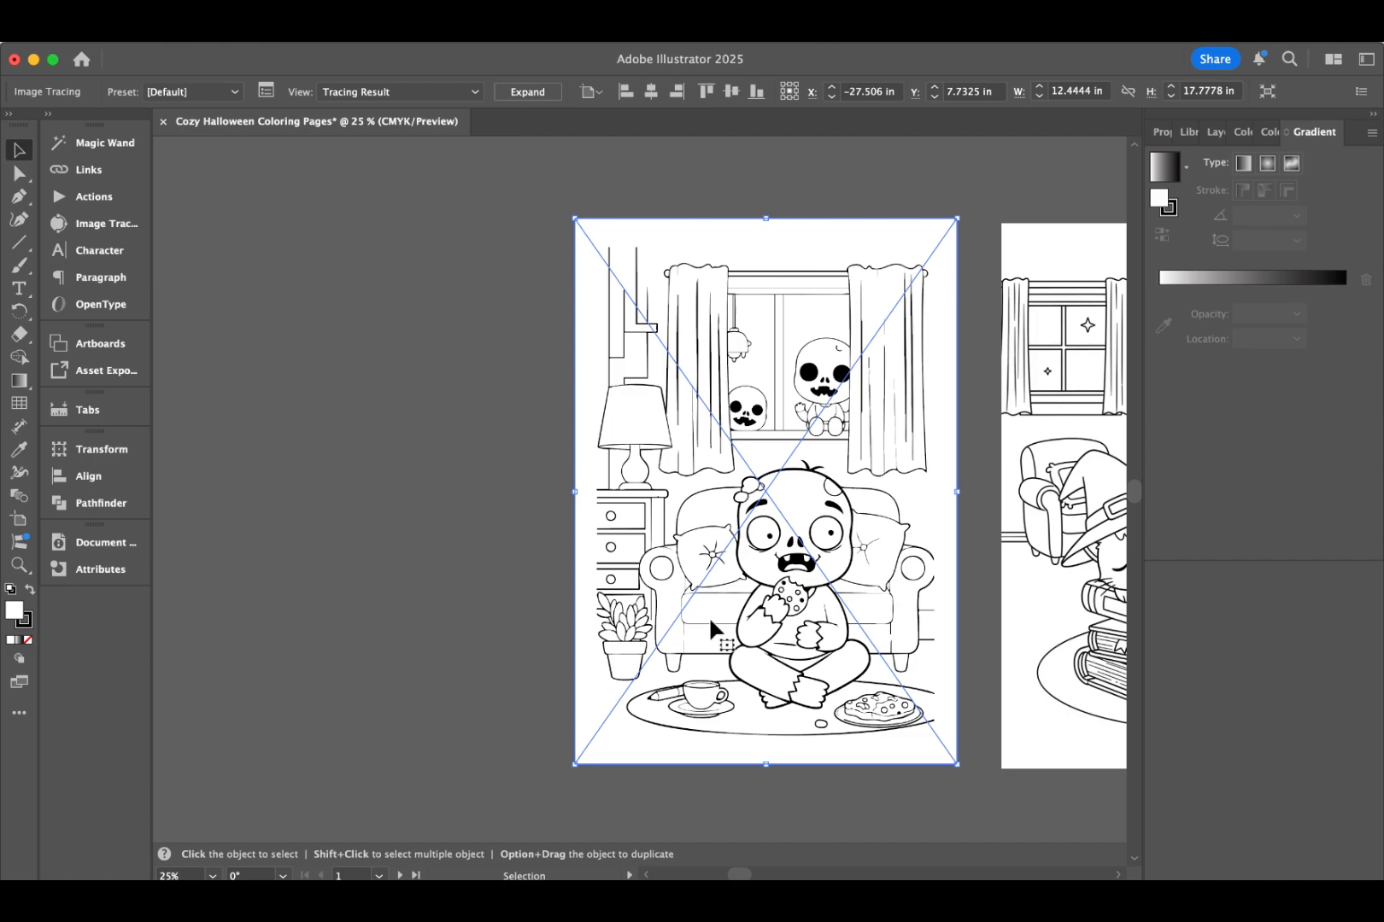
{"action": "left_click", "coordinate": [94, 228]}
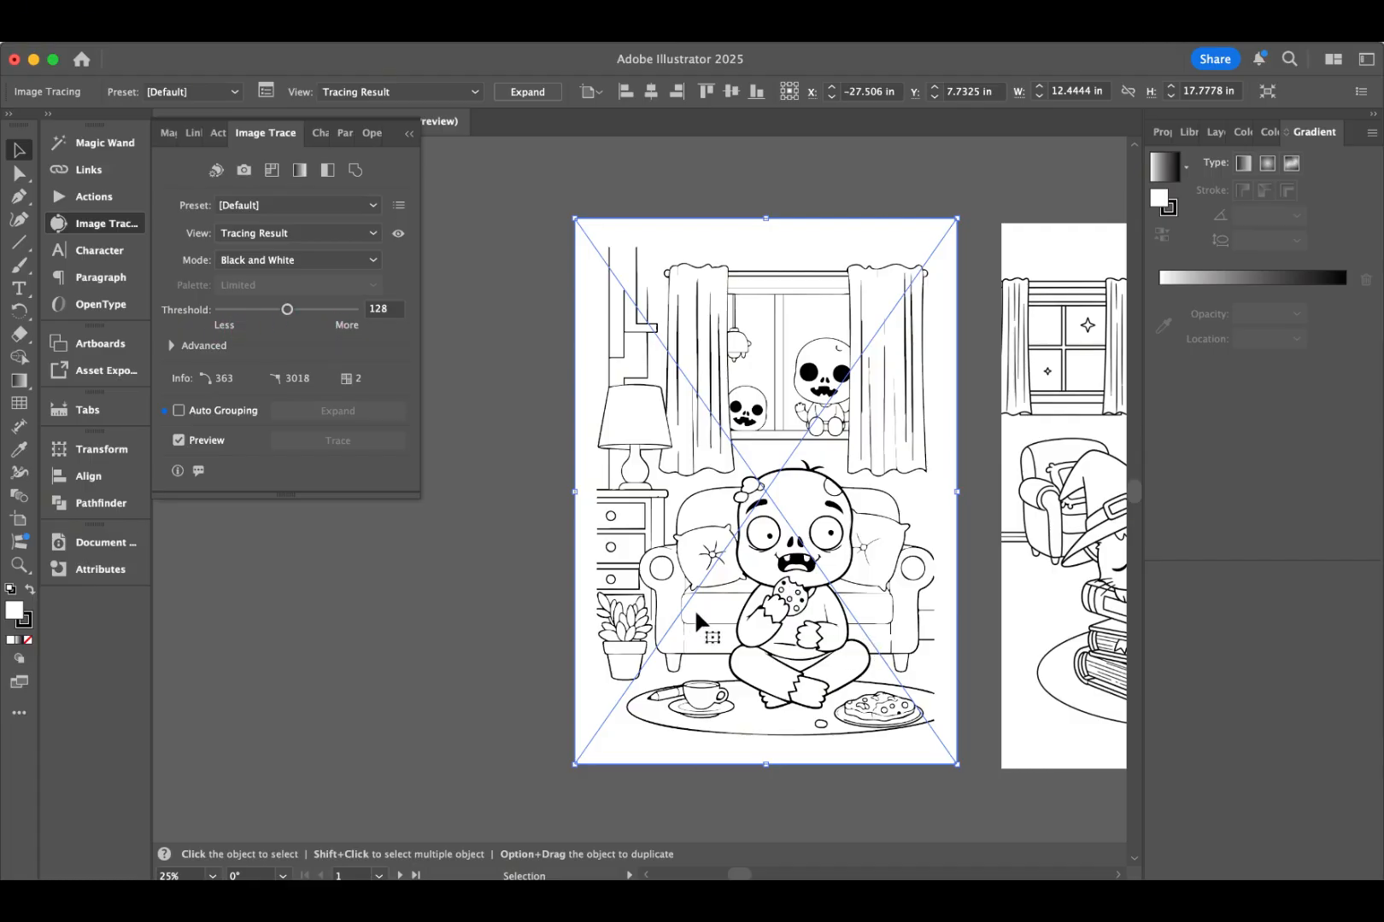
{"action": "left_click", "coordinate": [323, 309]}
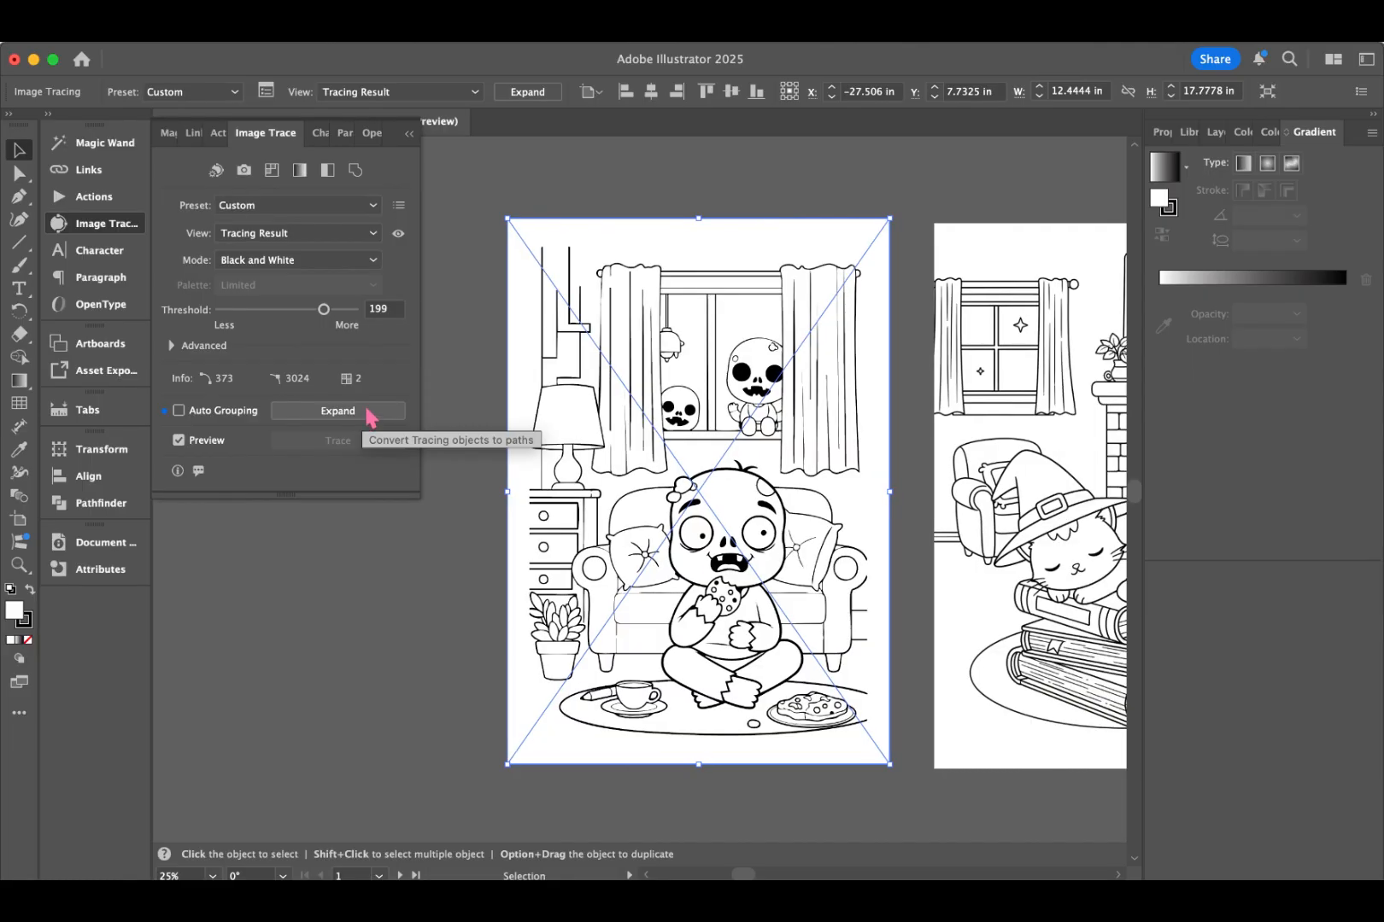
{"action": "left_click", "coordinate": [338, 411]}
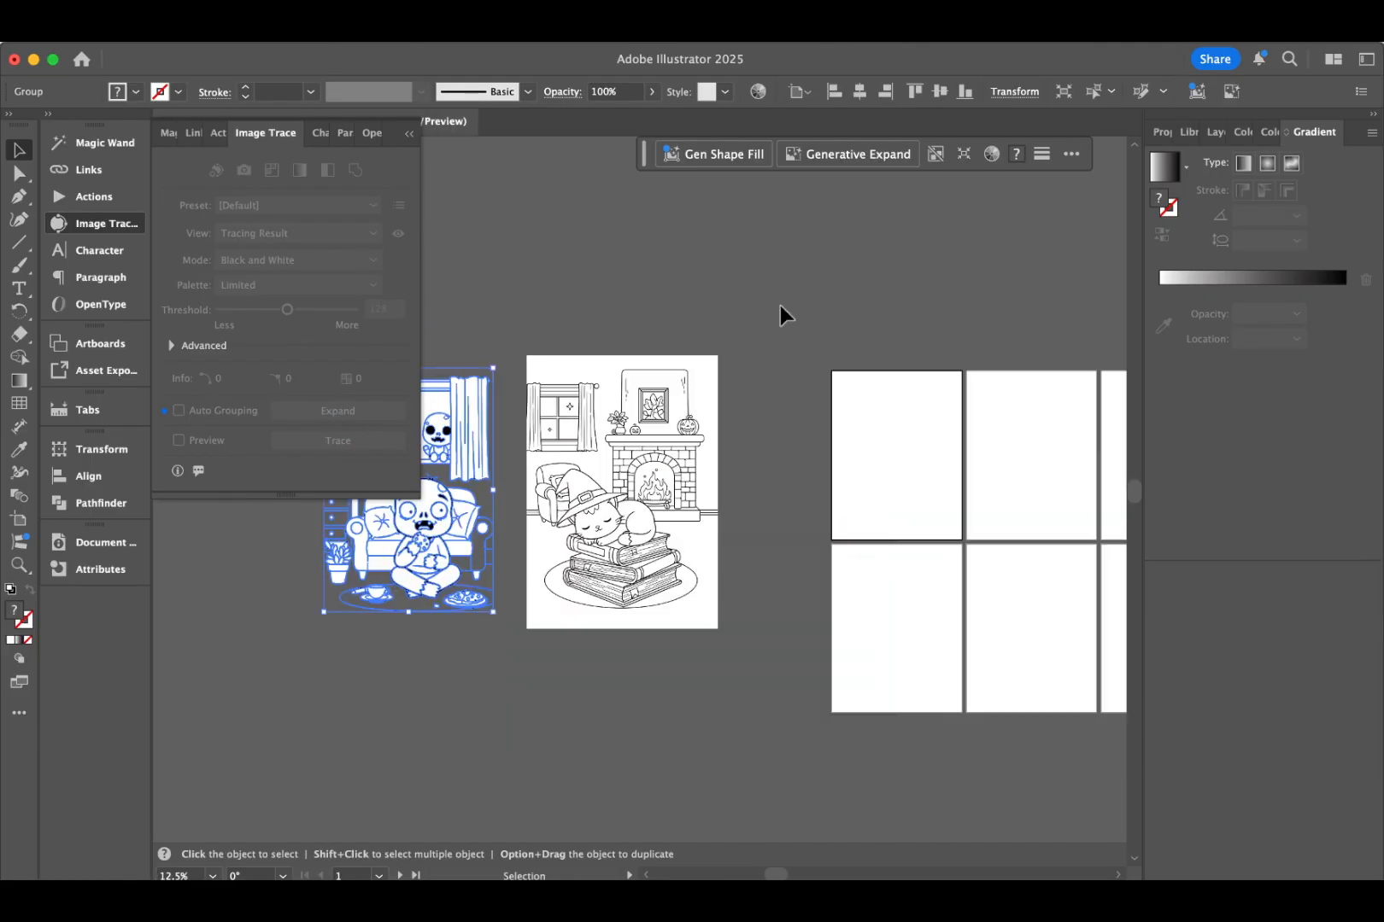
Step: Create an 8.5 x 11 in white rectangle that covers the first artboard
{"action": "left_click", "coordinate": [774, 433]}
{"action": "scroll", "coordinate": [760, 433], "scroll_direction": "right", "scroll_amount": 5}
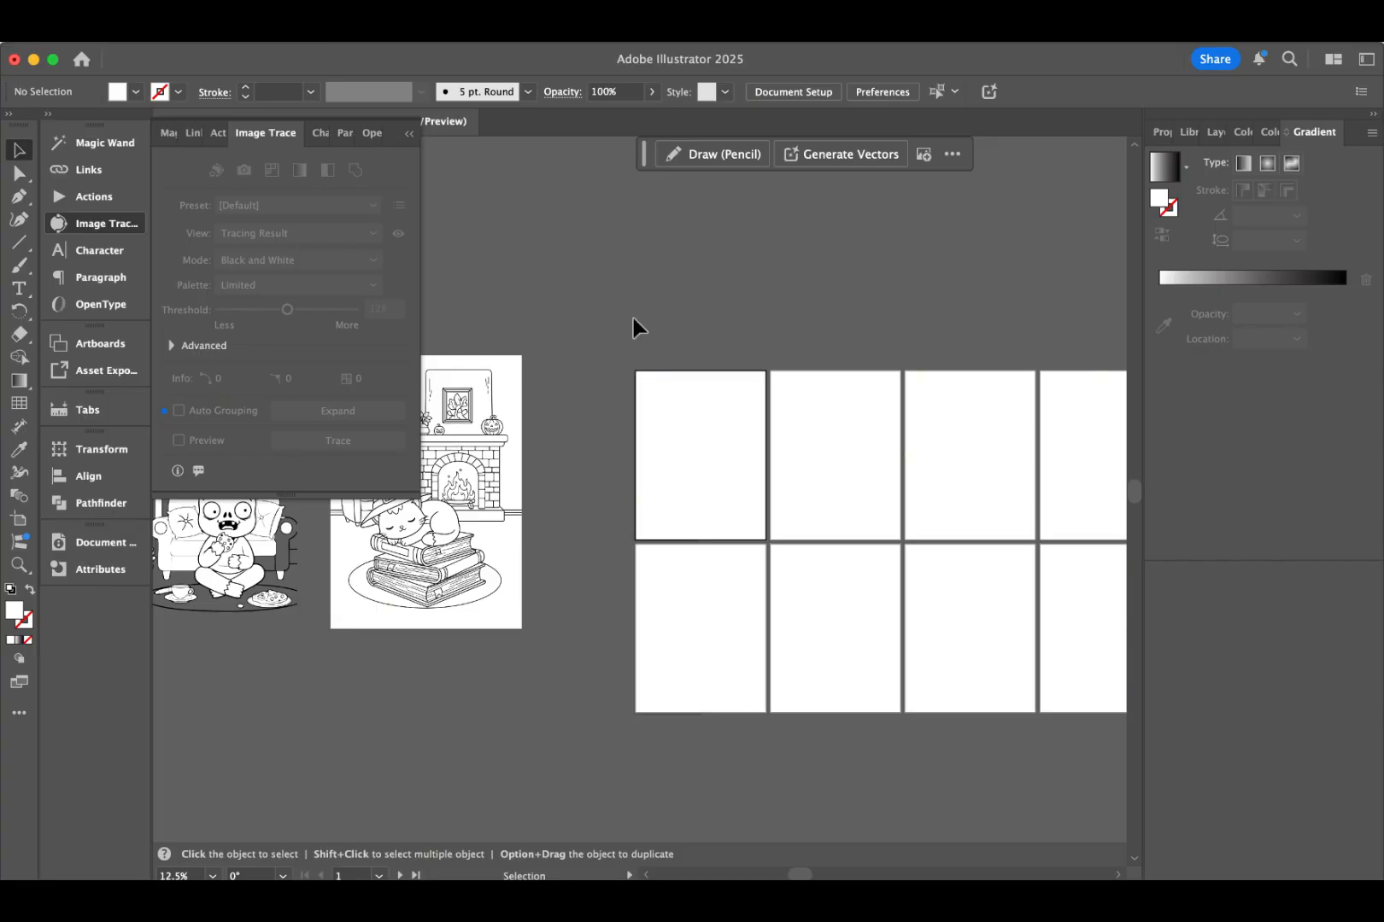
{"action": "scroll", "coordinate": [752, 538], "scroll_direction": "right", "scroll_amount": 4}
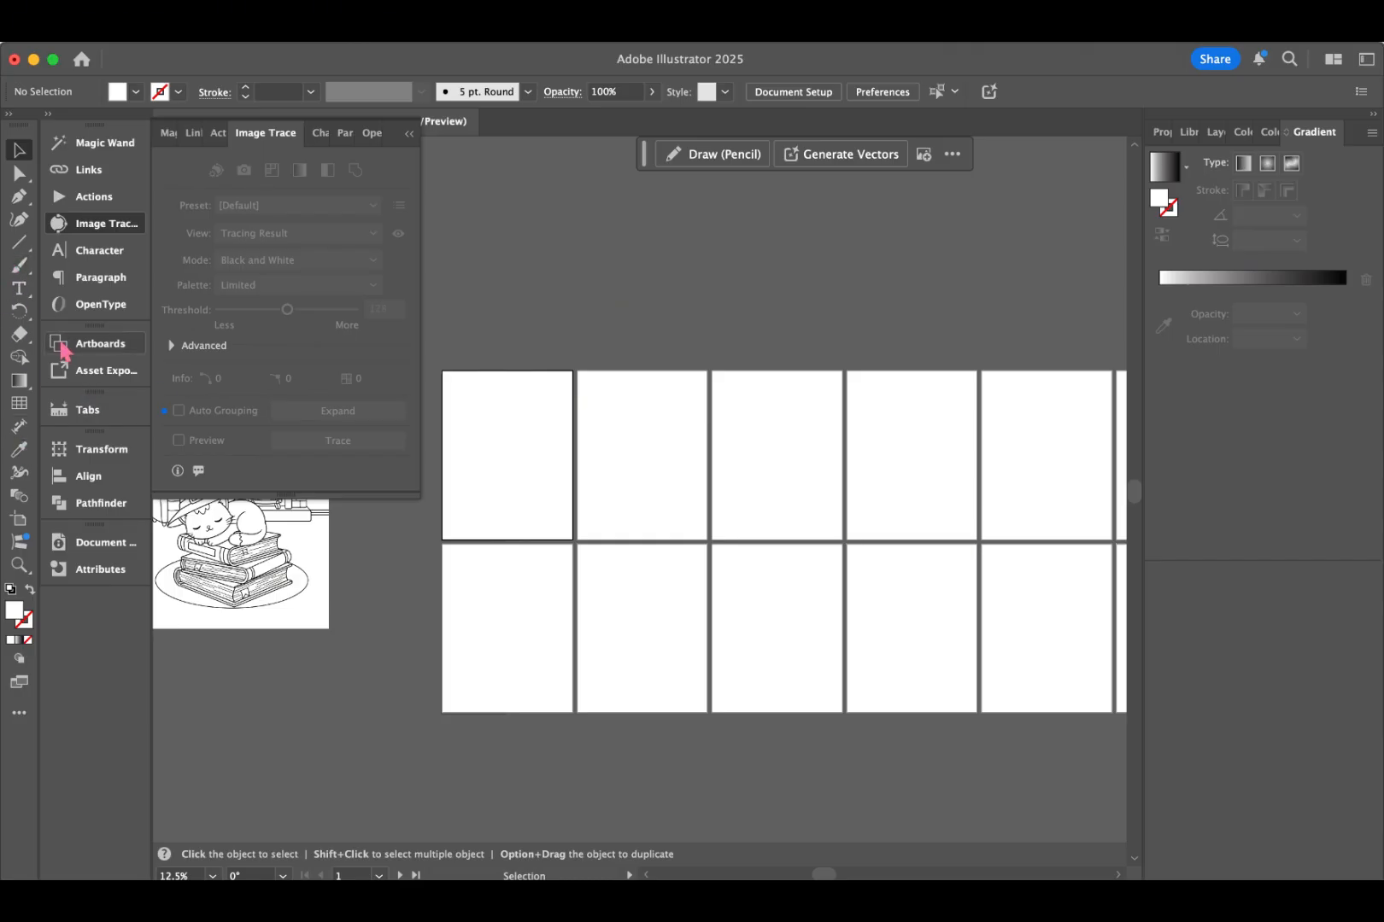
{"action": "left_click", "coordinate": [26, 245]}
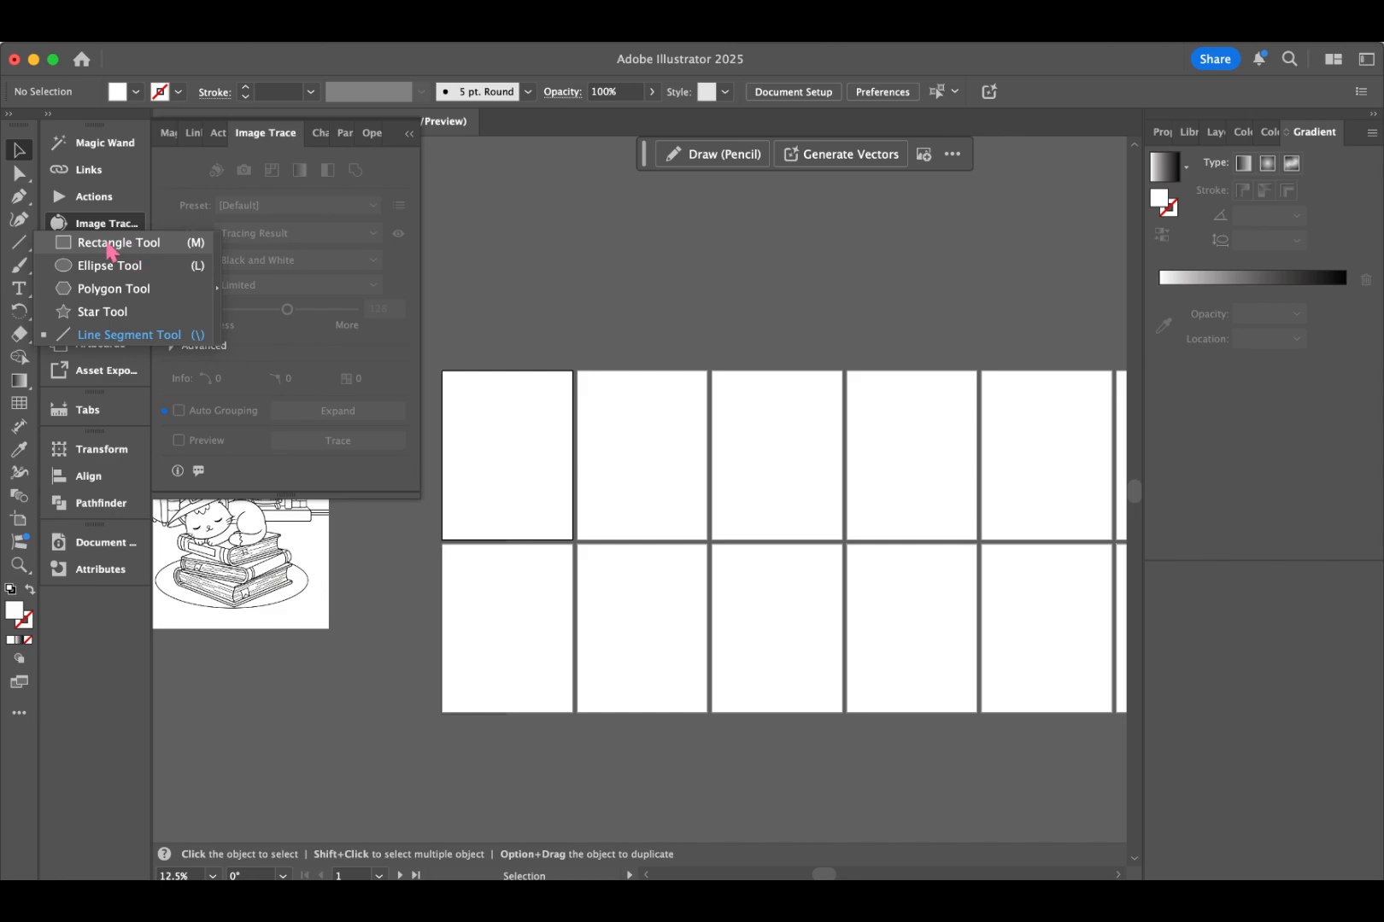
{"action": "left_click", "coordinate": [111, 244]}
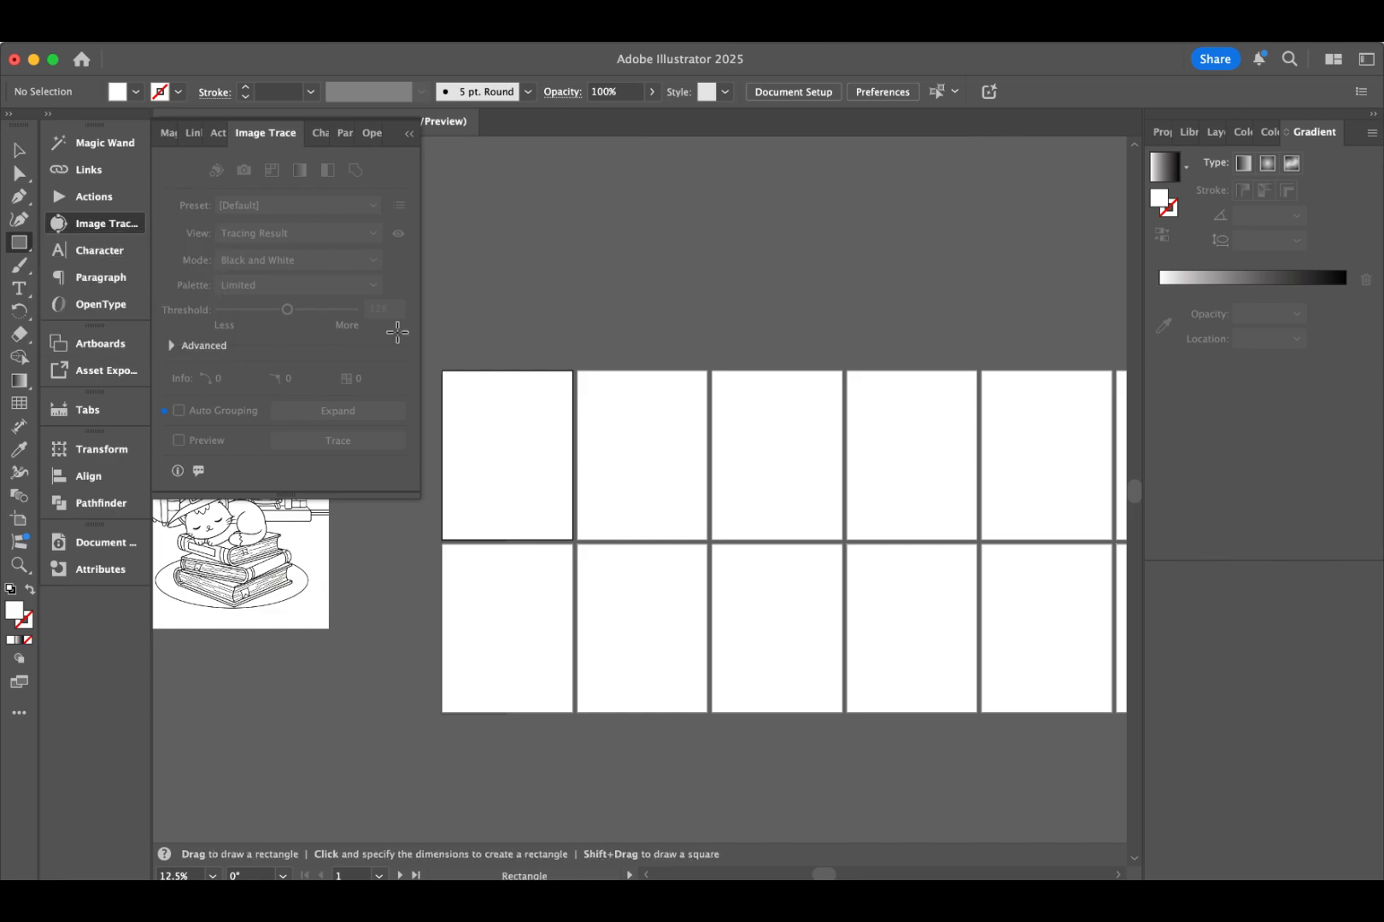
{"action": "left_click", "coordinate": [446, 376]}
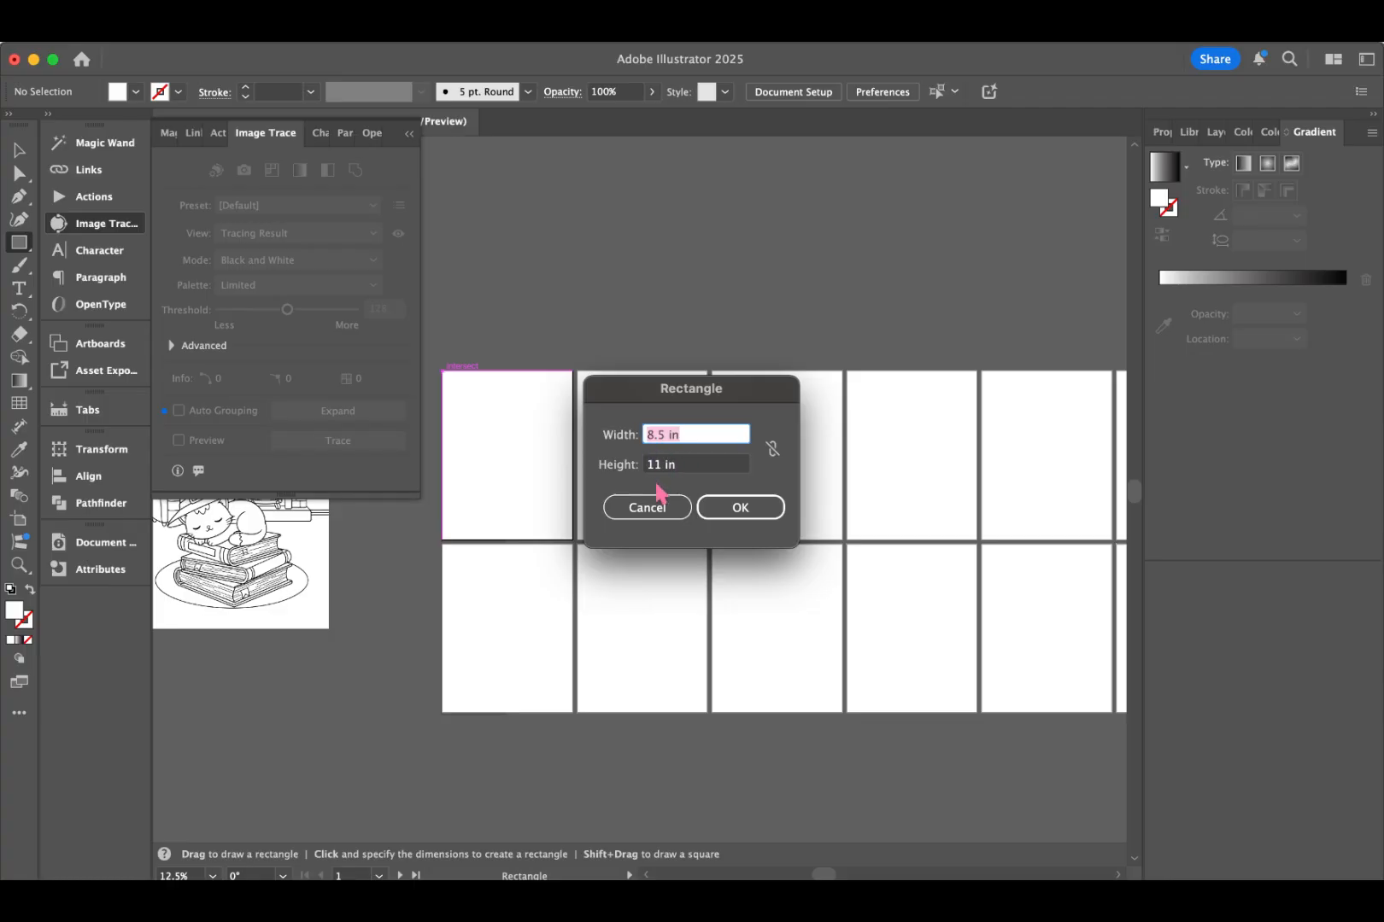
{"action": "left_click", "coordinate": [736, 509]}
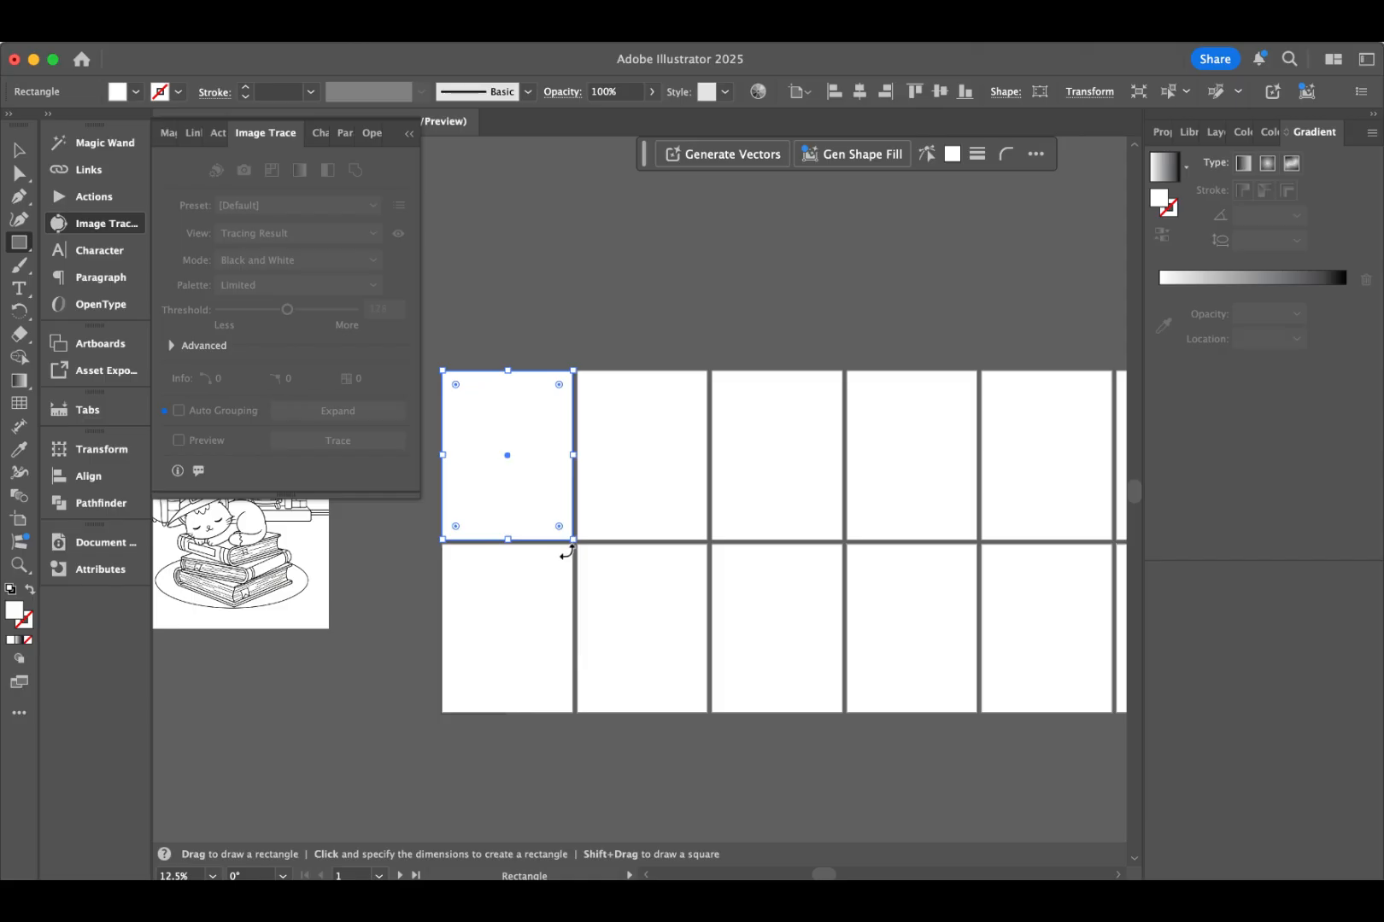
Step: Move the traced zombie artwork onto the first artboard and scale it down to fit within the page
{"action": "scroll", "coordinate": [568, 551], "scroll_direction": "left", "scroll_amount": 10}
{"action": "key", "text": "v"}
{"action": "left_click", "coordinate": [603, 457]}
{"action": "scroll", "coordinate": [614, 524], "scroll_direction": "right", "scroll_amount": 4}
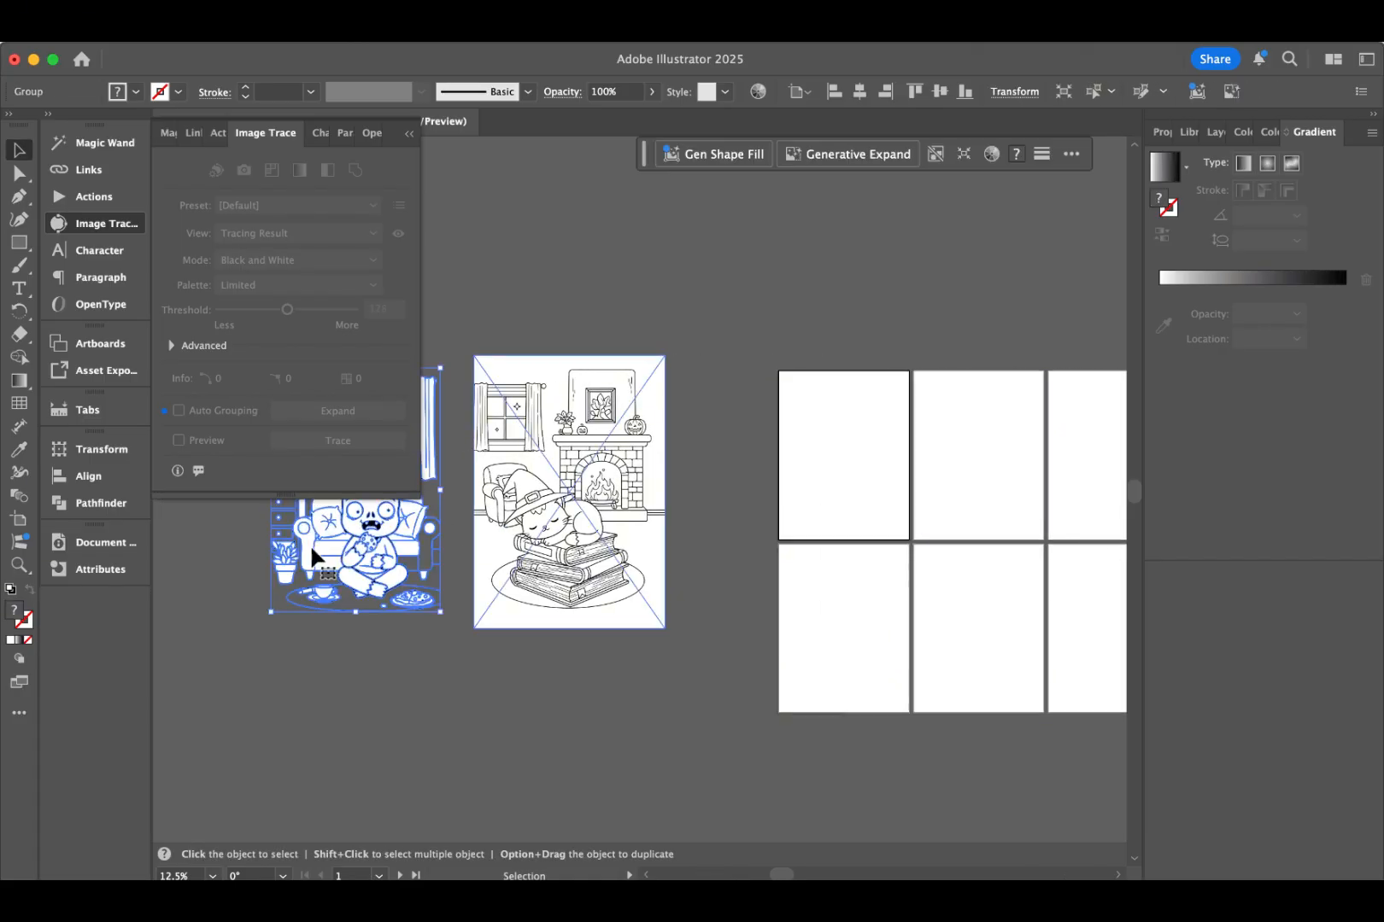
{"action": "left_click_drag", "start_coordinate": [320, 533], "coordinate": [808, 514]}
{"action": "key", "text": "super+equal"}
{"action": "left_click_drag", "start_coordinate": [807, 245], "coordinate": [664, 490]}
{"action": "left_click_drag", "start_coordinate": [591, 564], "coordinate": [664, 379]}
{"action": "left_click_drag", "start_coordinate": [716, 552], "coordinate": [781, 616]}
{"action": "scroll", "coordinate": [722, 479], "scroll_direction": "right", "scroll_amount": 2}
{"action": "left_click", "coordinate": [722, 478]}
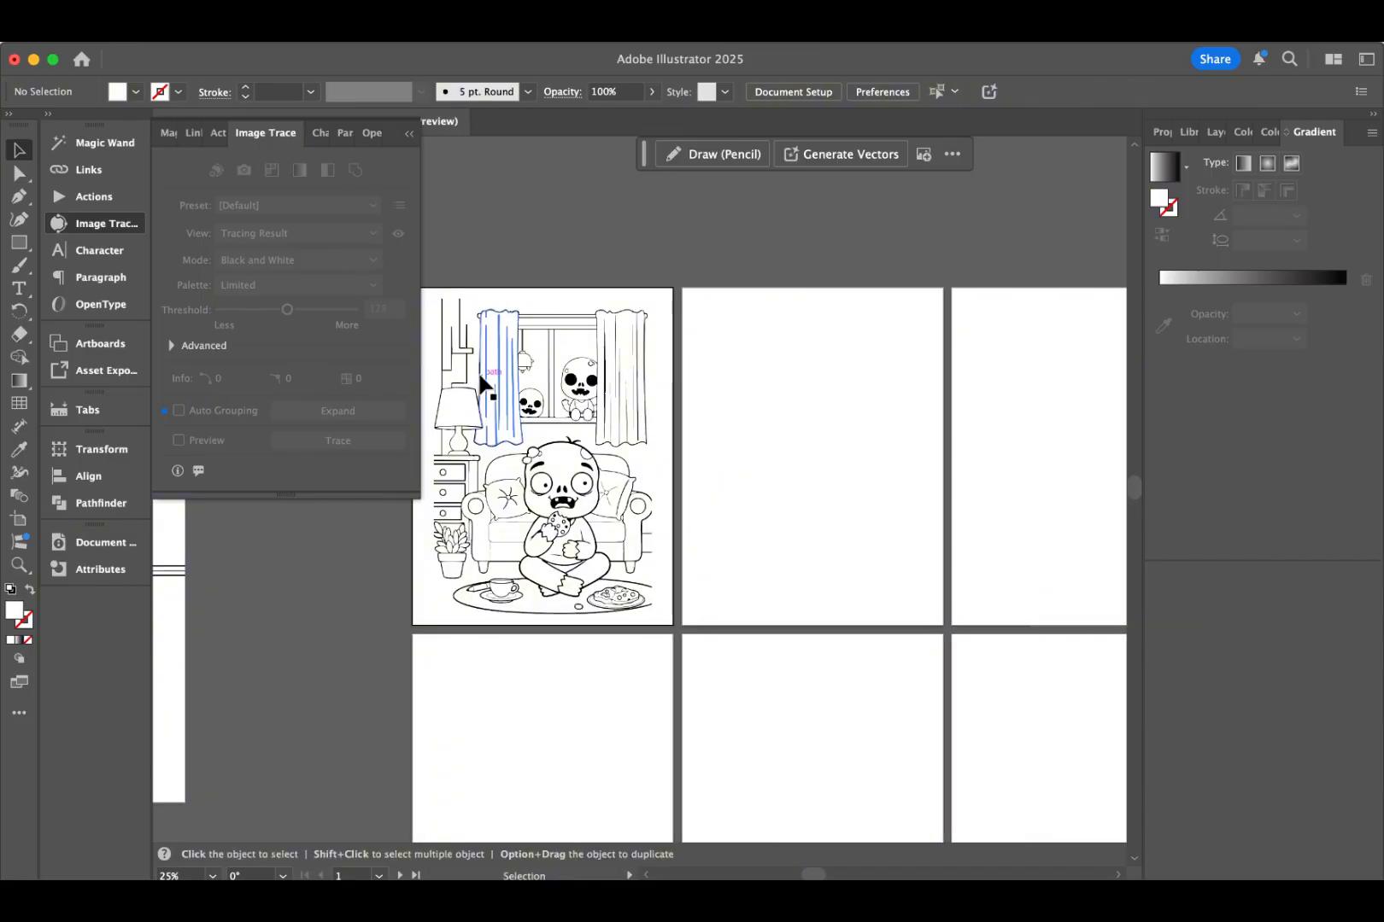
Step: Place the traced artwork of the sleeping cat on books on the second artboard, scaled to fit the page
{"action": "scroll", "coordinate": [653, 615], "scroll_direction": "left", "scroll_amount": 4}
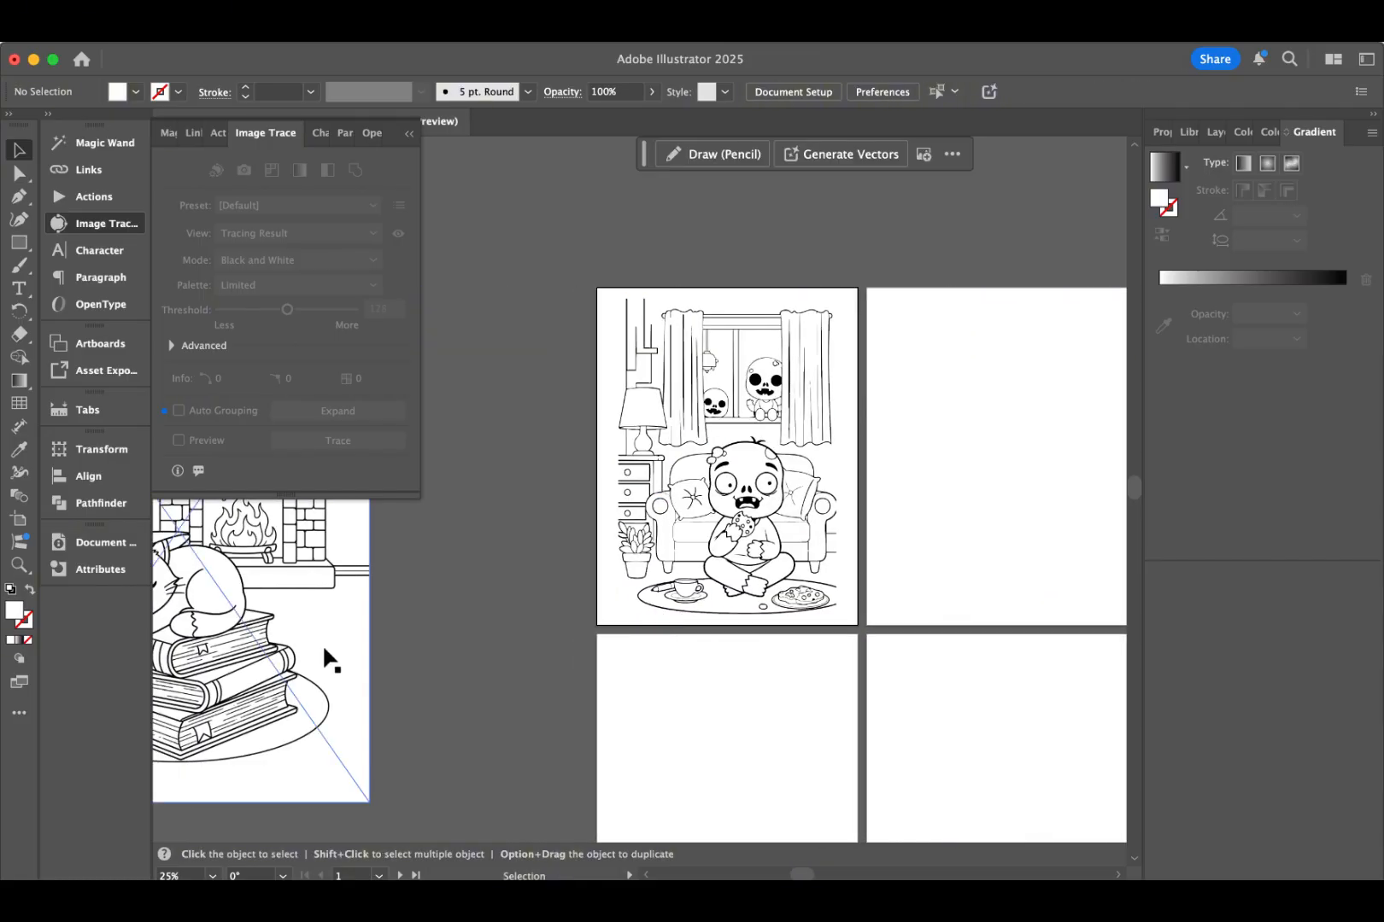
{"action": "scroll", "coordinate": [362, 623], "scroll_direction": "left", "scroll_amount": 2}
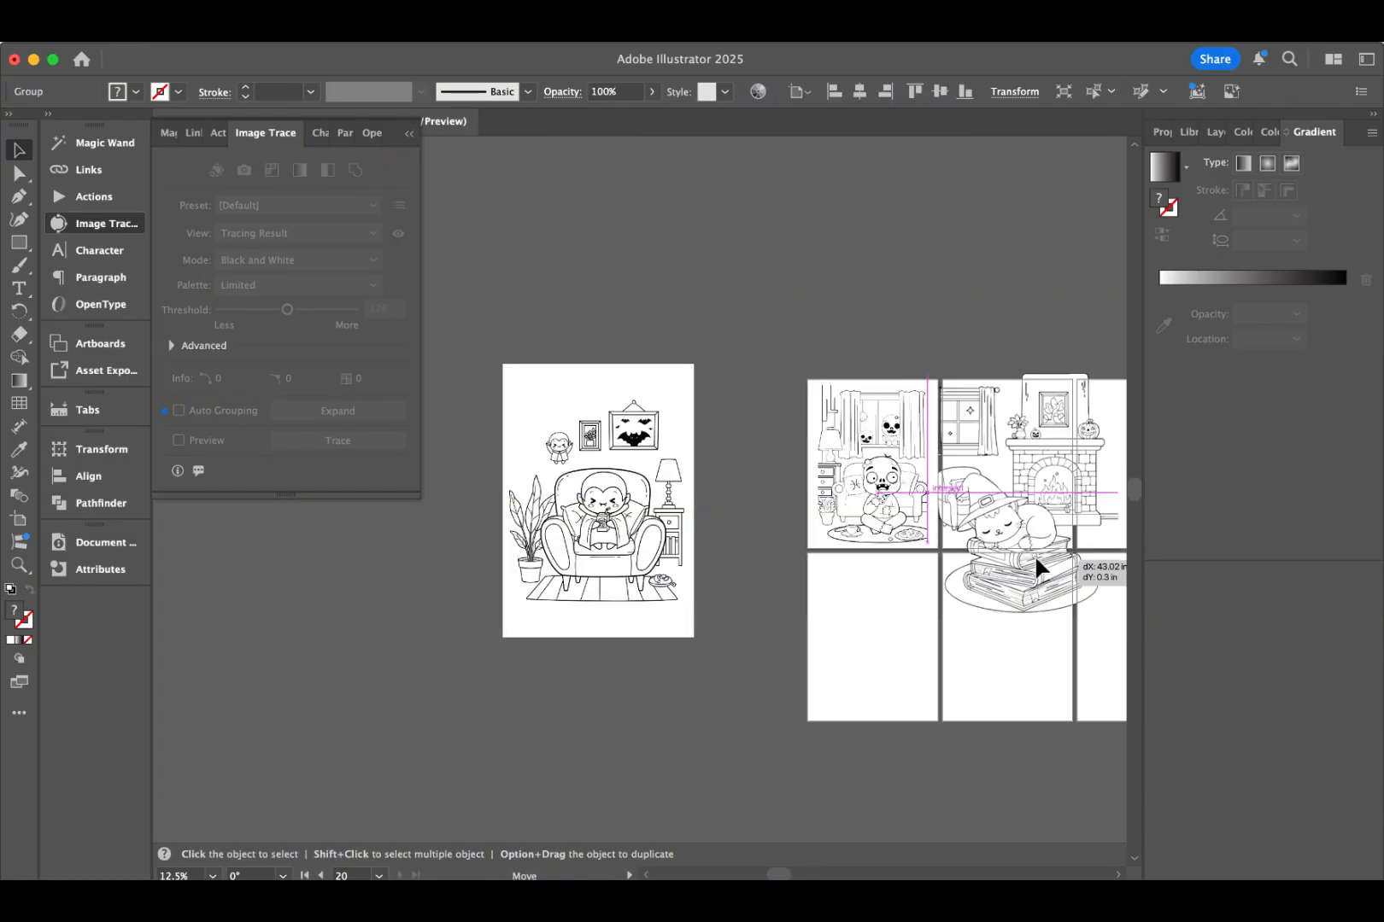
{"action": "scroll", "coordinate": [843, 436], "scroll_direction": "right", "scroll_amount": 3}
{"action": "scroll", "coordinate": [843, 435], "scroll_direction": "up", "scroll_amount": 3}
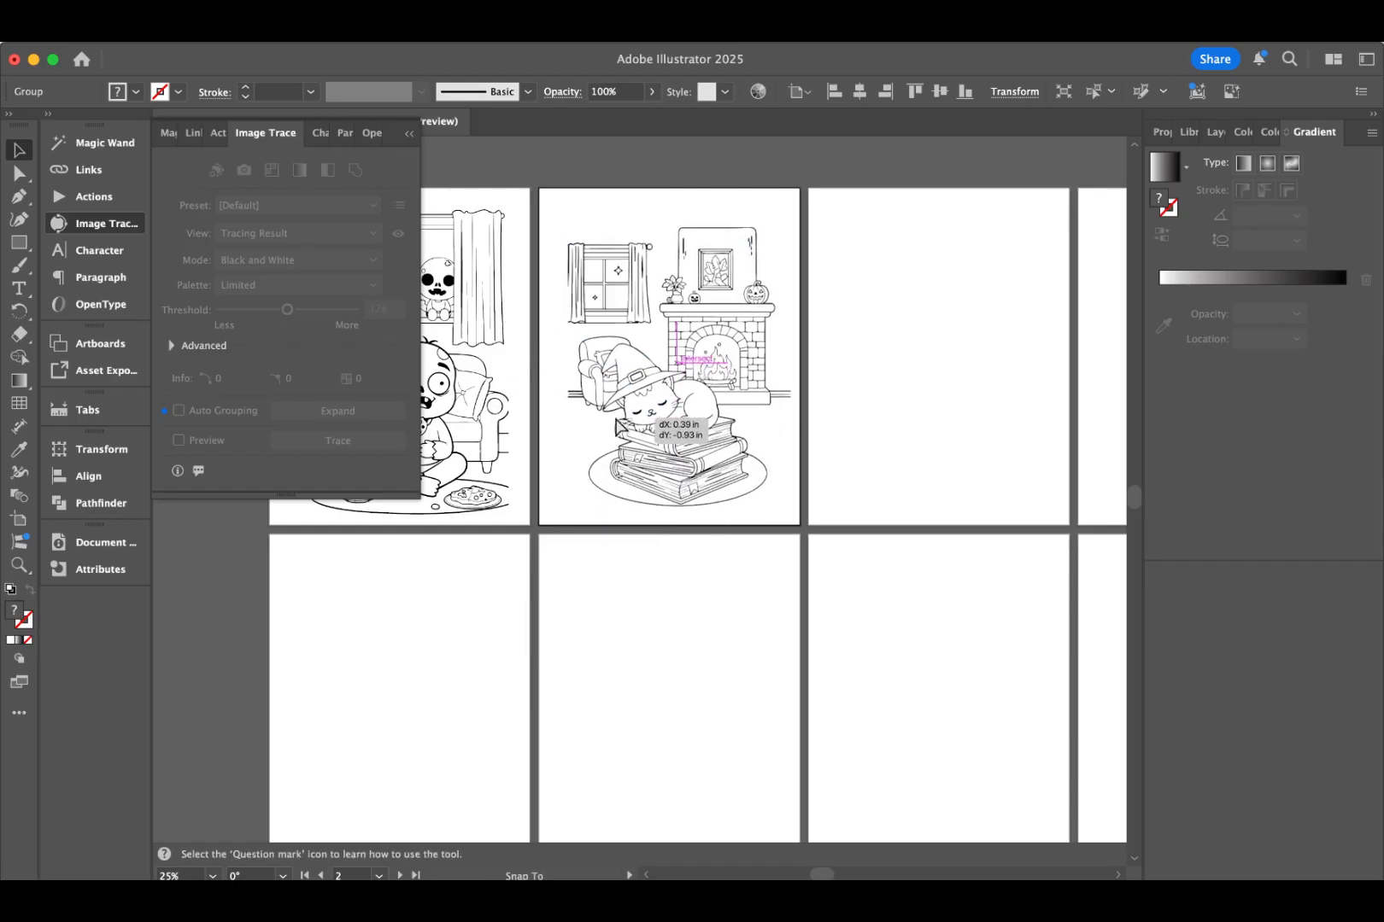
Step: Ungroup the traced gaming monster, delete its white background and group the remaining line art again
{"action": "right_click", "coordinate": [810, 693]}
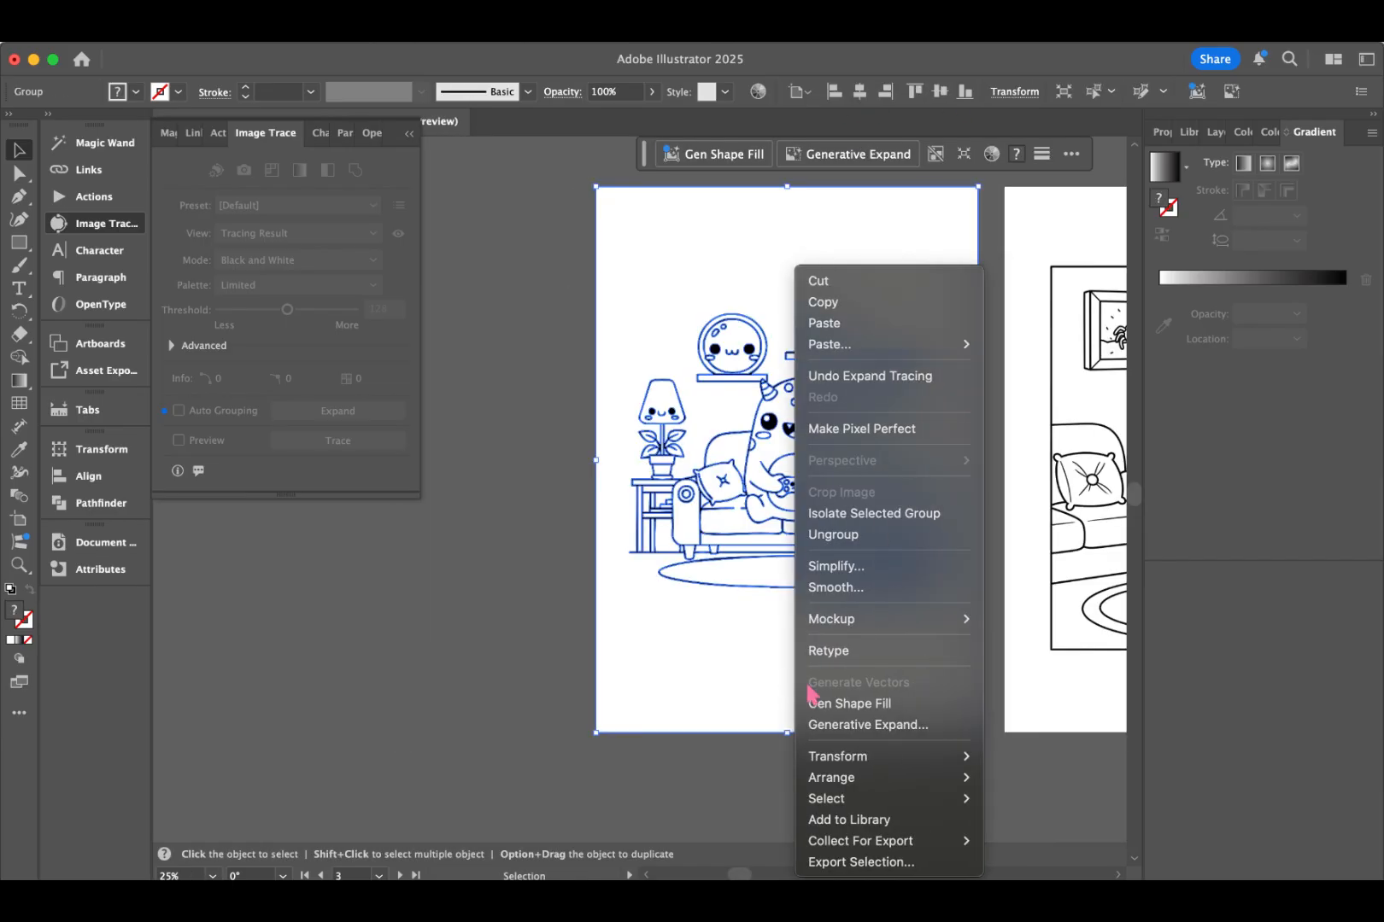
{"action": "left_click", "coordinate": [832, 534]}
{"action": "left_click", "coordinate": [547, 247]}
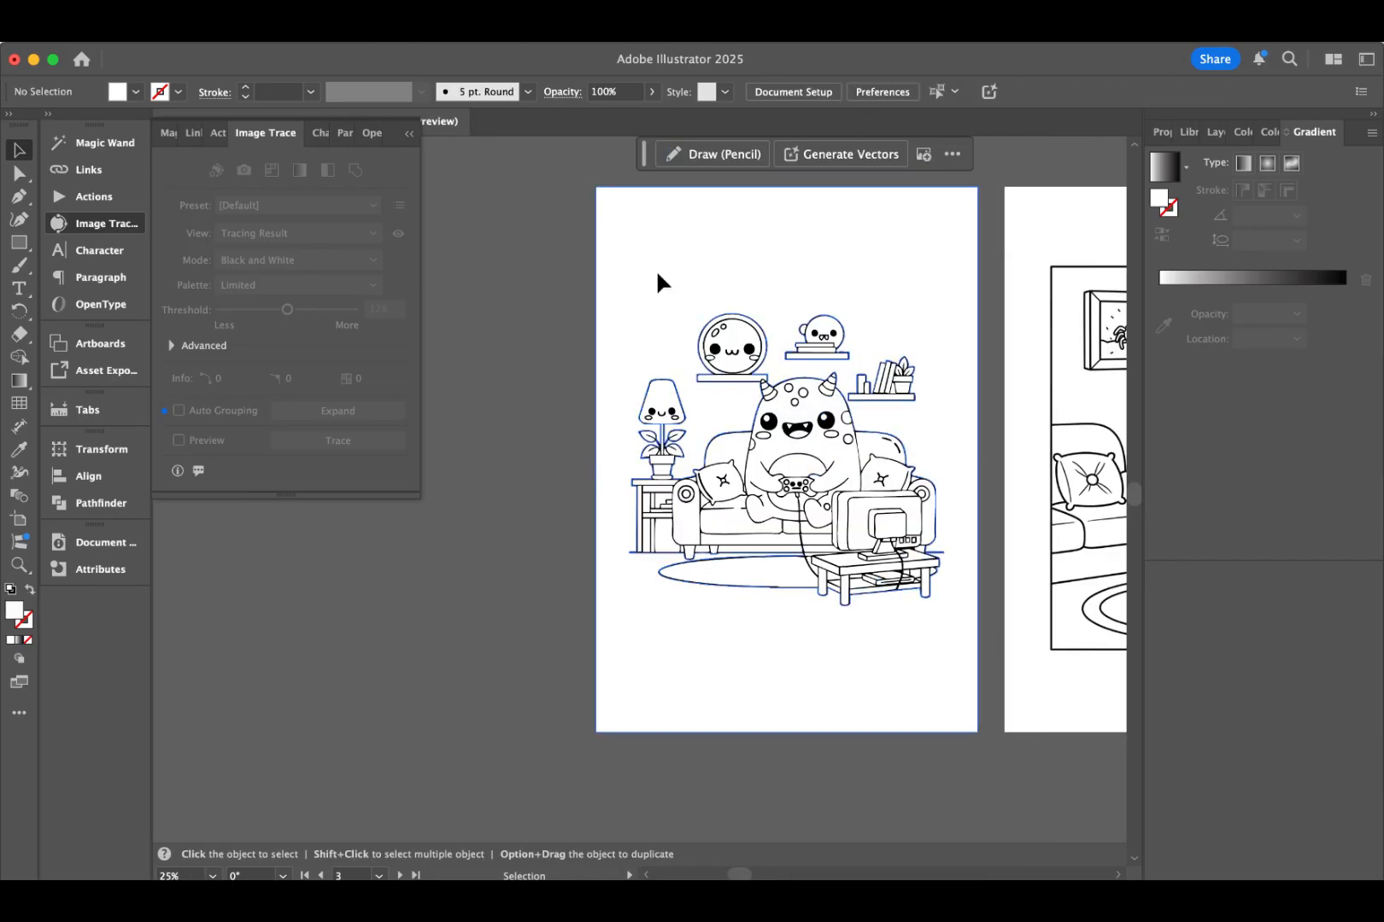
{"action": "left_click", "coordinate": [658, 273]}
{"action": "key", "text": "Delete"}
{"action": "left_click_drag", "start_coordinate": [602, 269], "coordinate": [966, 645]}
{"action": "key", "text": "super+g"}
Step: Move the monster artwork to the fourth artboard, scale it down to fit and centre it horizontally and vertically
{"action": "key", "text": "super+minus"}
{"action": "key", "text": "super+minus"}
{"action": "key", "text": "super+minus"}
{"action": "left_click_drag", "start_coordinate": [406, 524], "coordinate": [983, 506]}
{"action": "key", "text": "super+plus"}
{"action": "key", "text": "super+plus"}
{"action": "key", "text": "super+plus"}
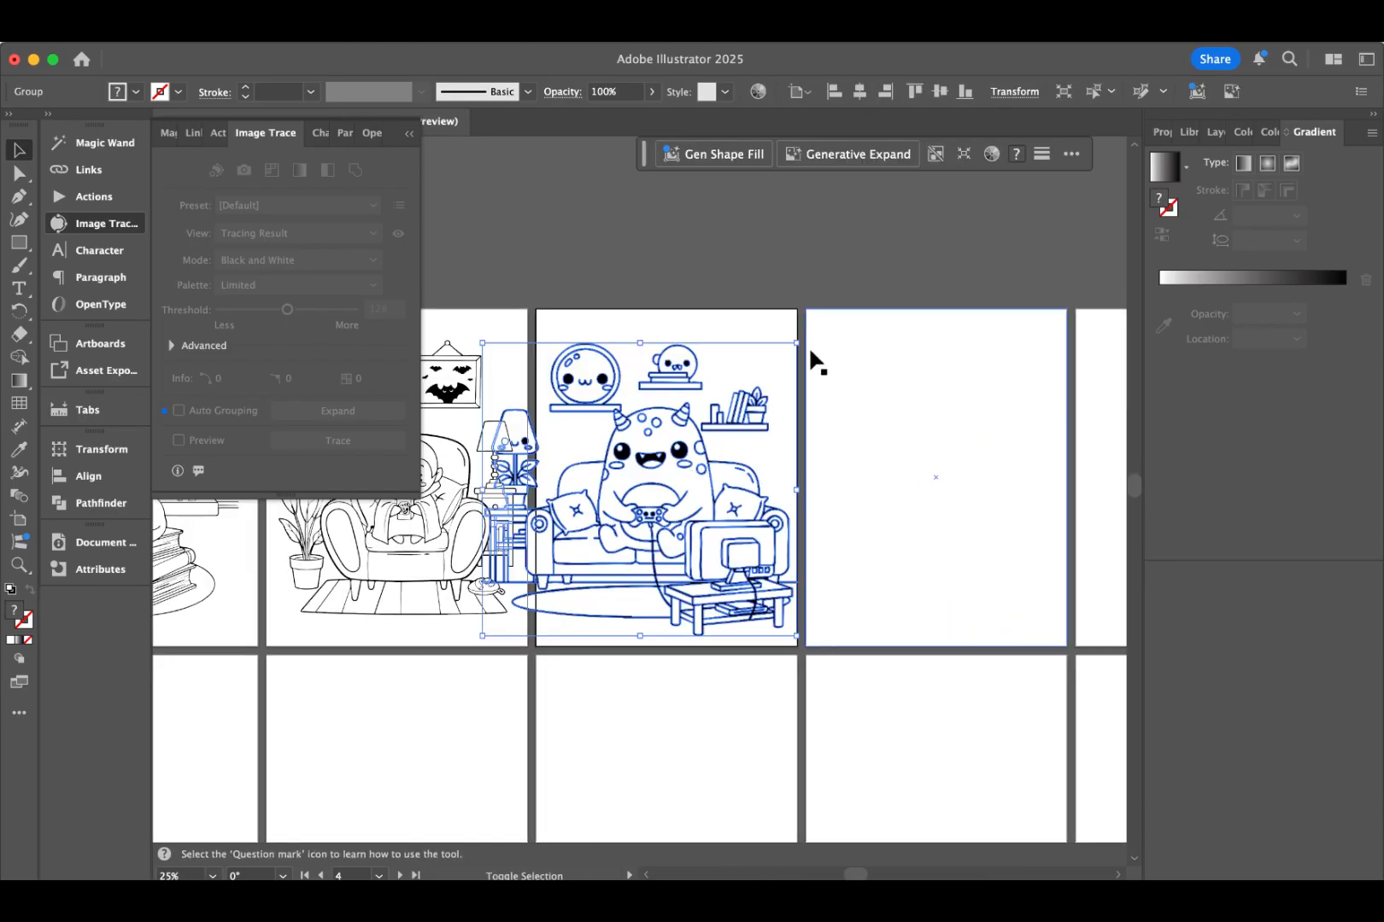
{"action": "left_click_drag", "start_coordinate": [798, 343], "coordinate": [733, 414]}
{"action": "left_click_drag", "start_coordinate": [645, 494], "coordinate": [707, 459]}
{"action": "left_click", "coordinate": [860, 91]}
{"action": "left_click", "coordinate": [940, 91]}
Step: Scale the traced black cat and fireplace artwork down to fit the last artboard
{"action": "left_click", "coordinate": [755, 282]}
{"action": "key", "text": "super+minus"}
{"action": "key", "text": "super+minus"}
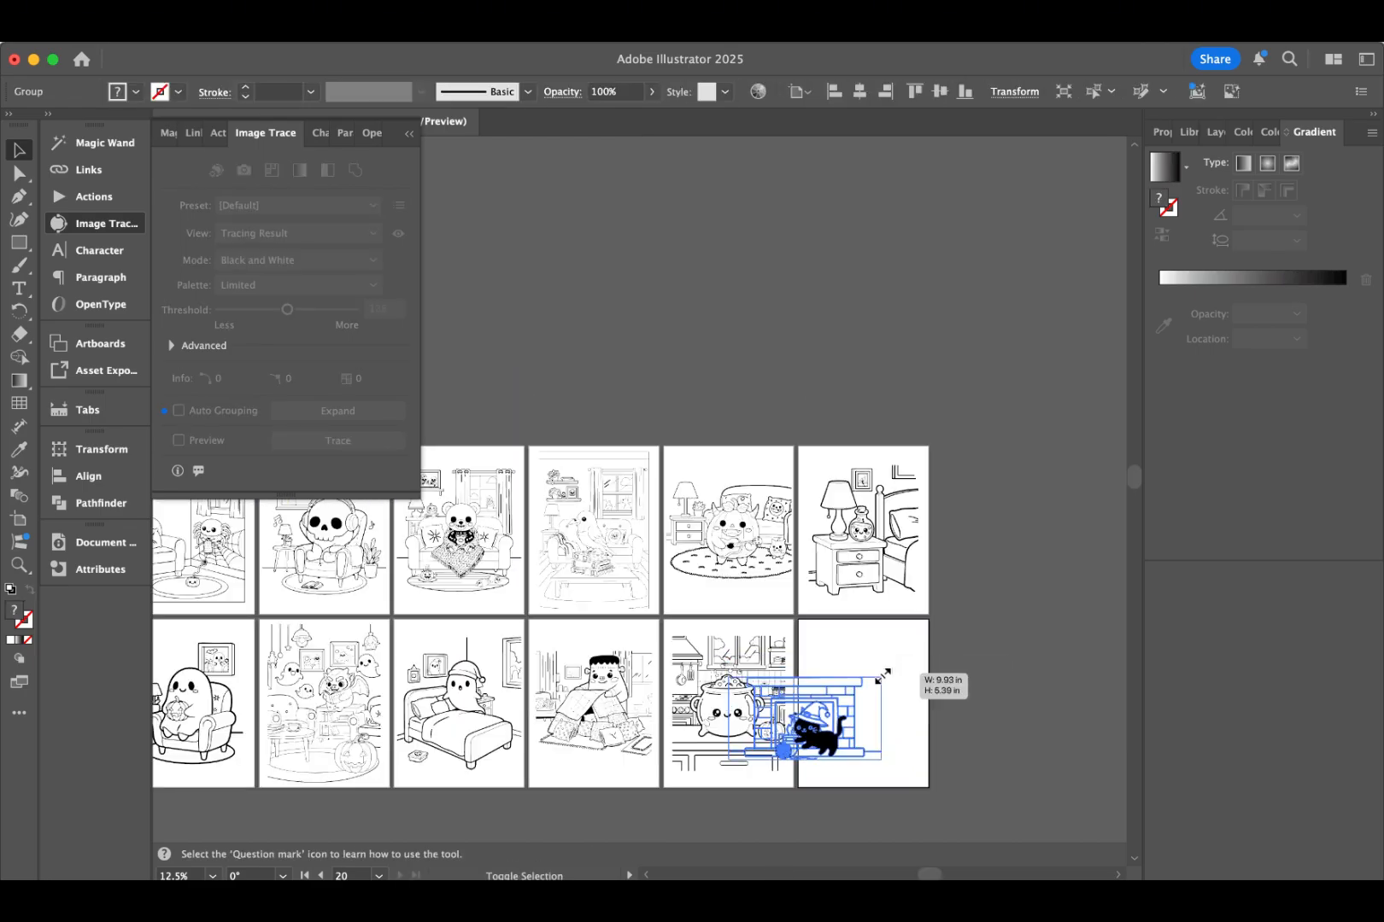
{"action": "left_click_drag", "start_coordinate": [896, 667], "coordinate": [905, 674]}
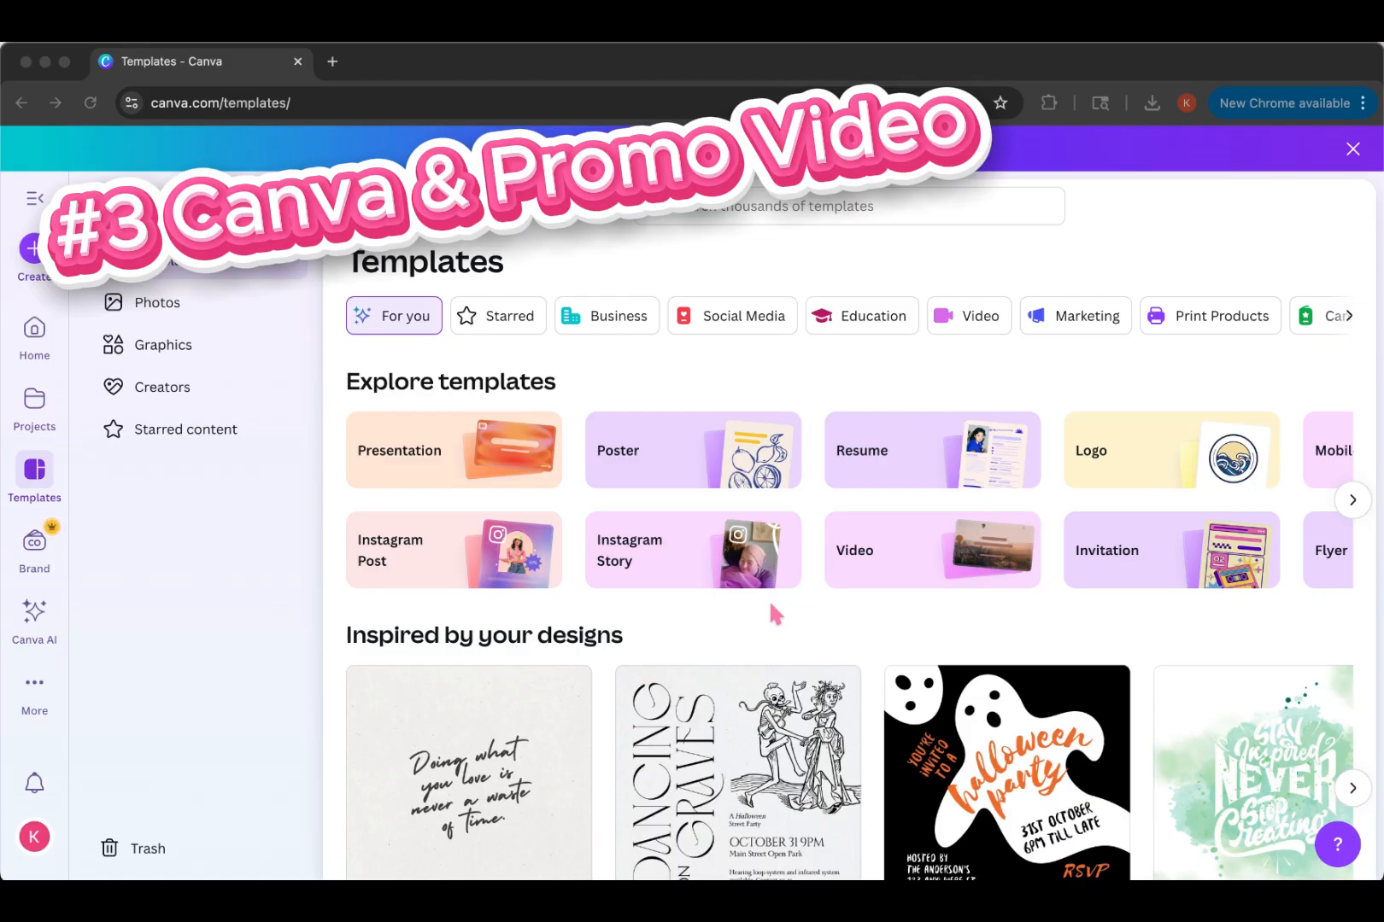
Step: Switch to Canva and create a new 2000 x 2000 px design
{"action": "left_click", "coordinate": [40, 268]}
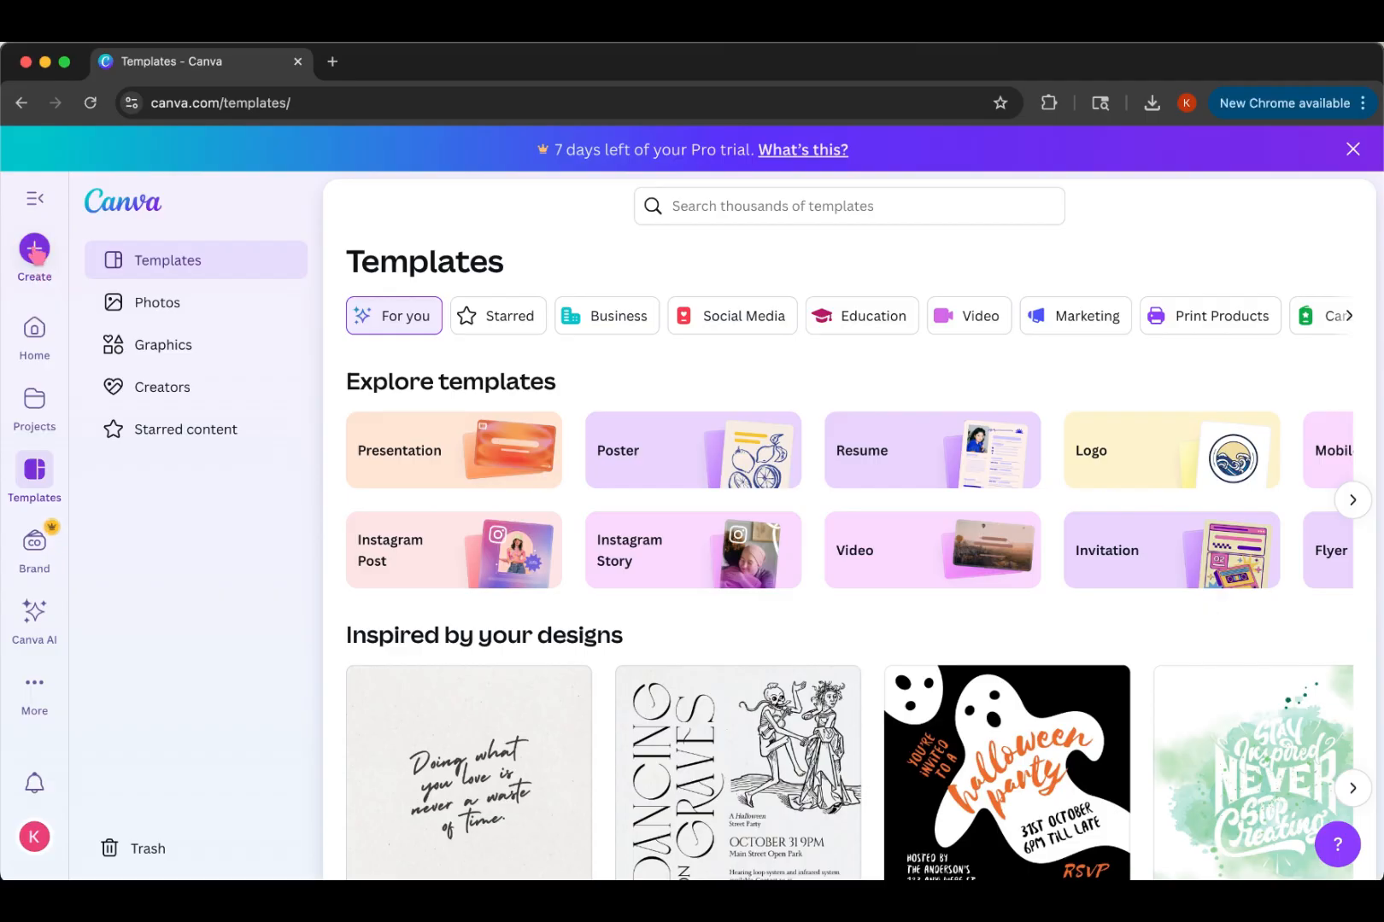
{"action": "left_click", "coordinate": [34, 251]}
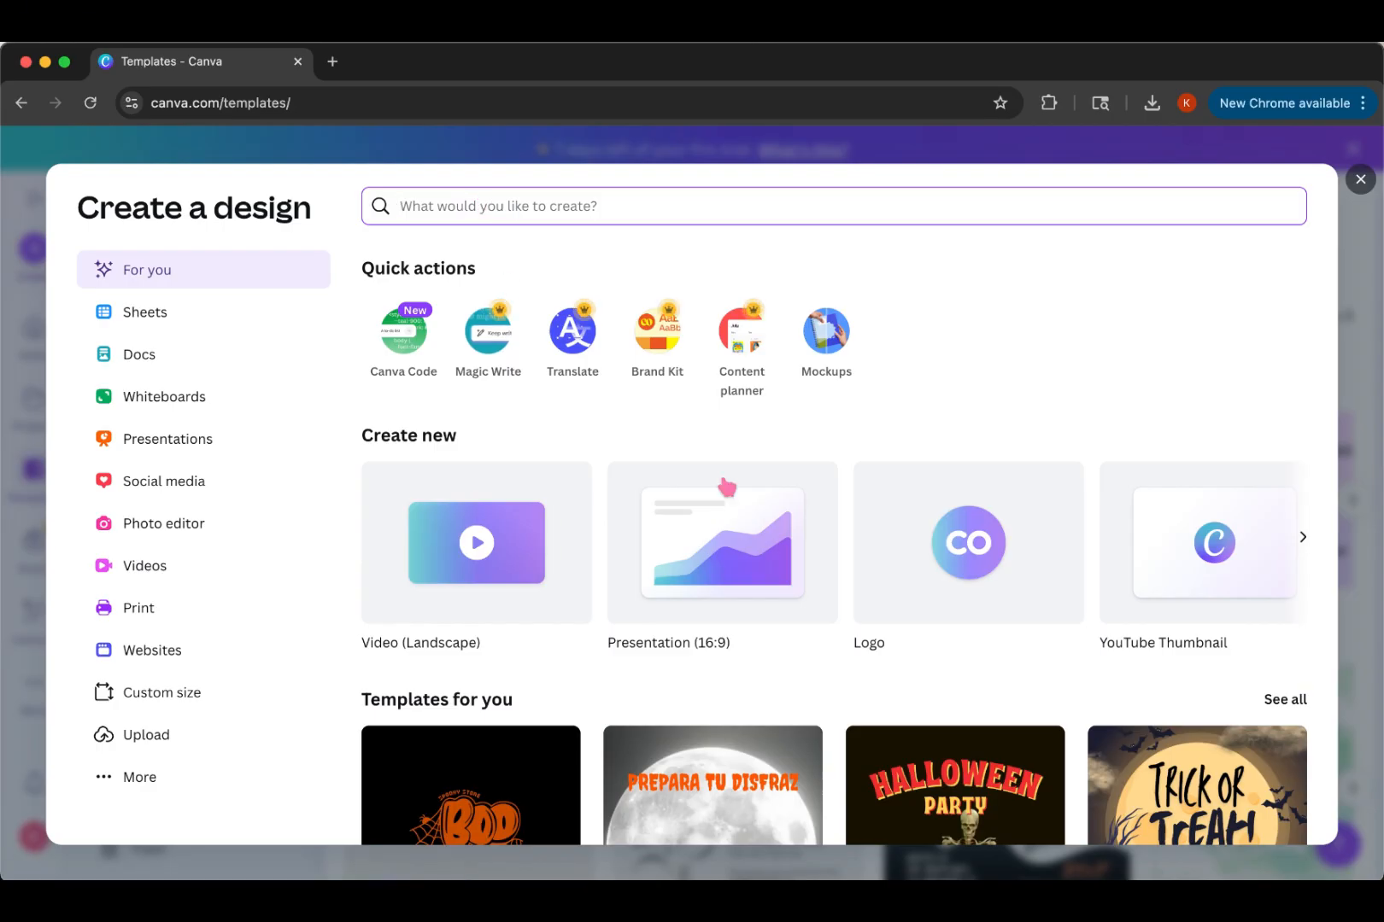
{"action": "left_click", "coordinate": [155, 793]}
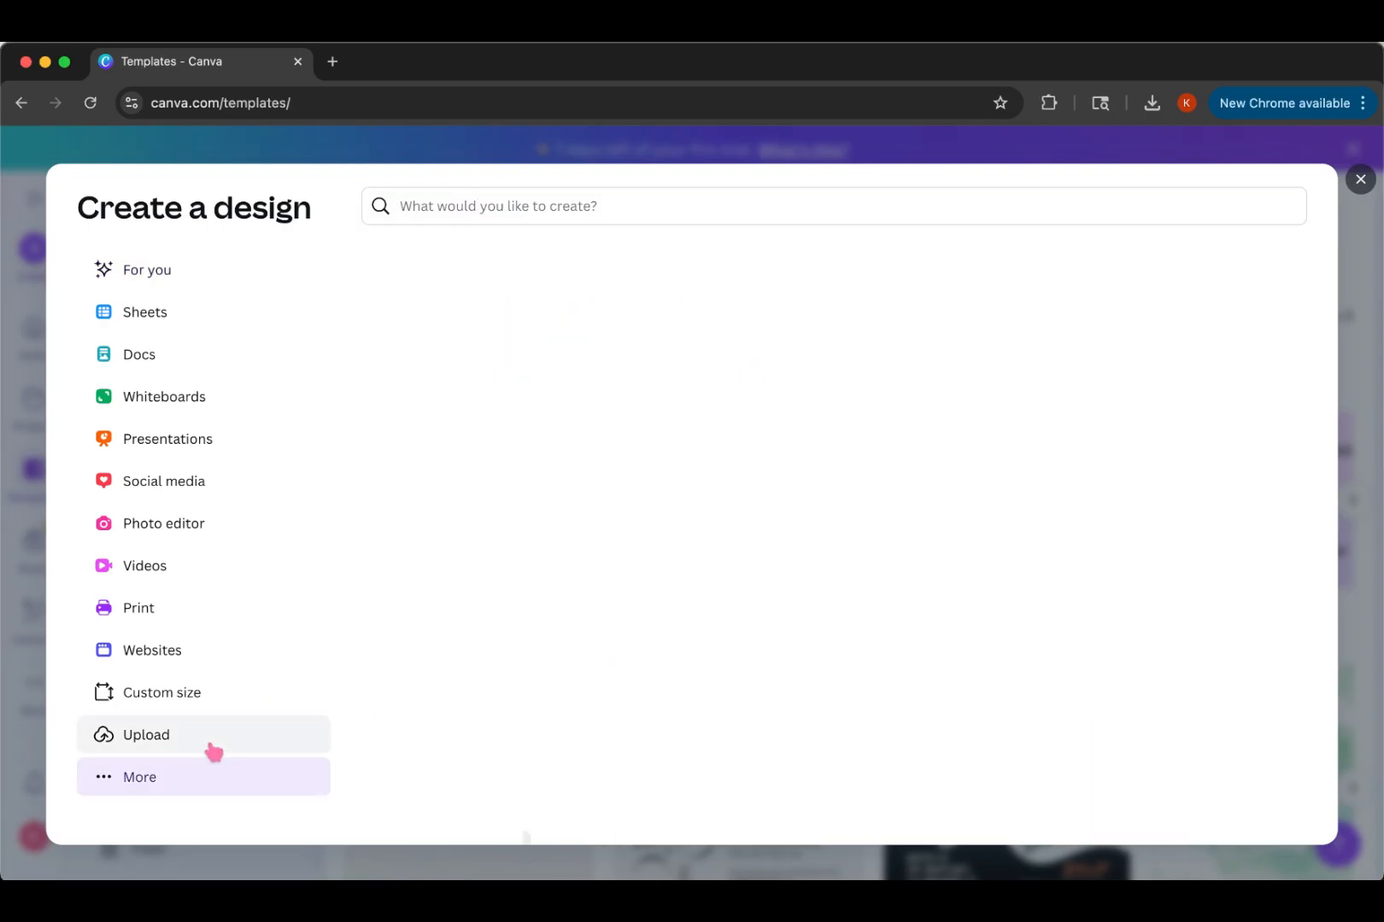
{"action": "left_click", "coordinate": [883, 285]}
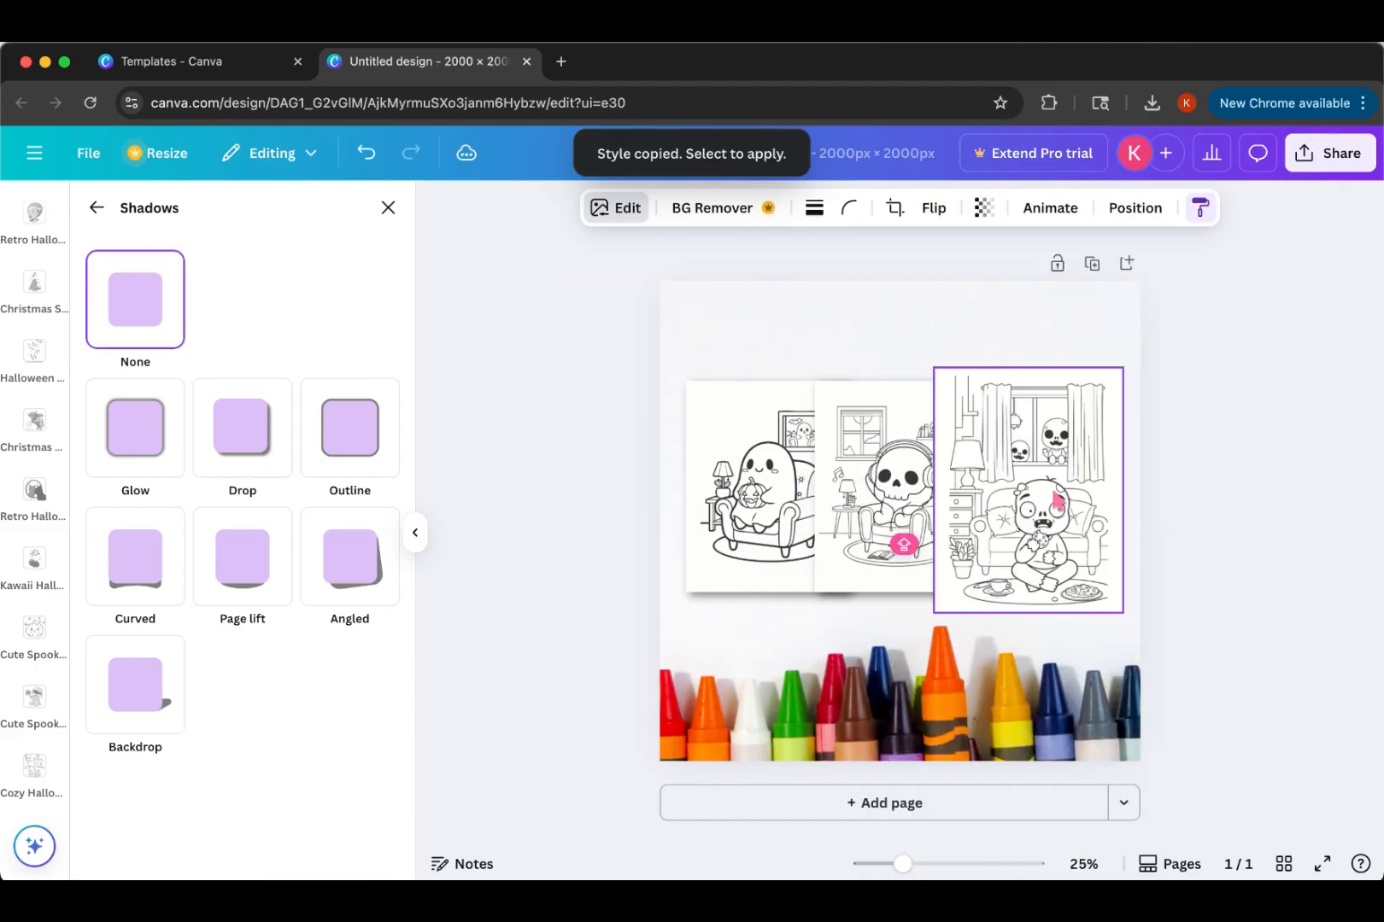
Step: Apply the copied shadow style to the zombie page and rotate the ghost and zombie pages outward into a fan above the crayons
{"action": "left_click_drag", "start_coordinate": [765, 632], "coordinate": [800, 654]}
{"action": "left_click", "coordinate": [906, 500]}
{"action": "left_click", "coordinate": [1038, 478]}
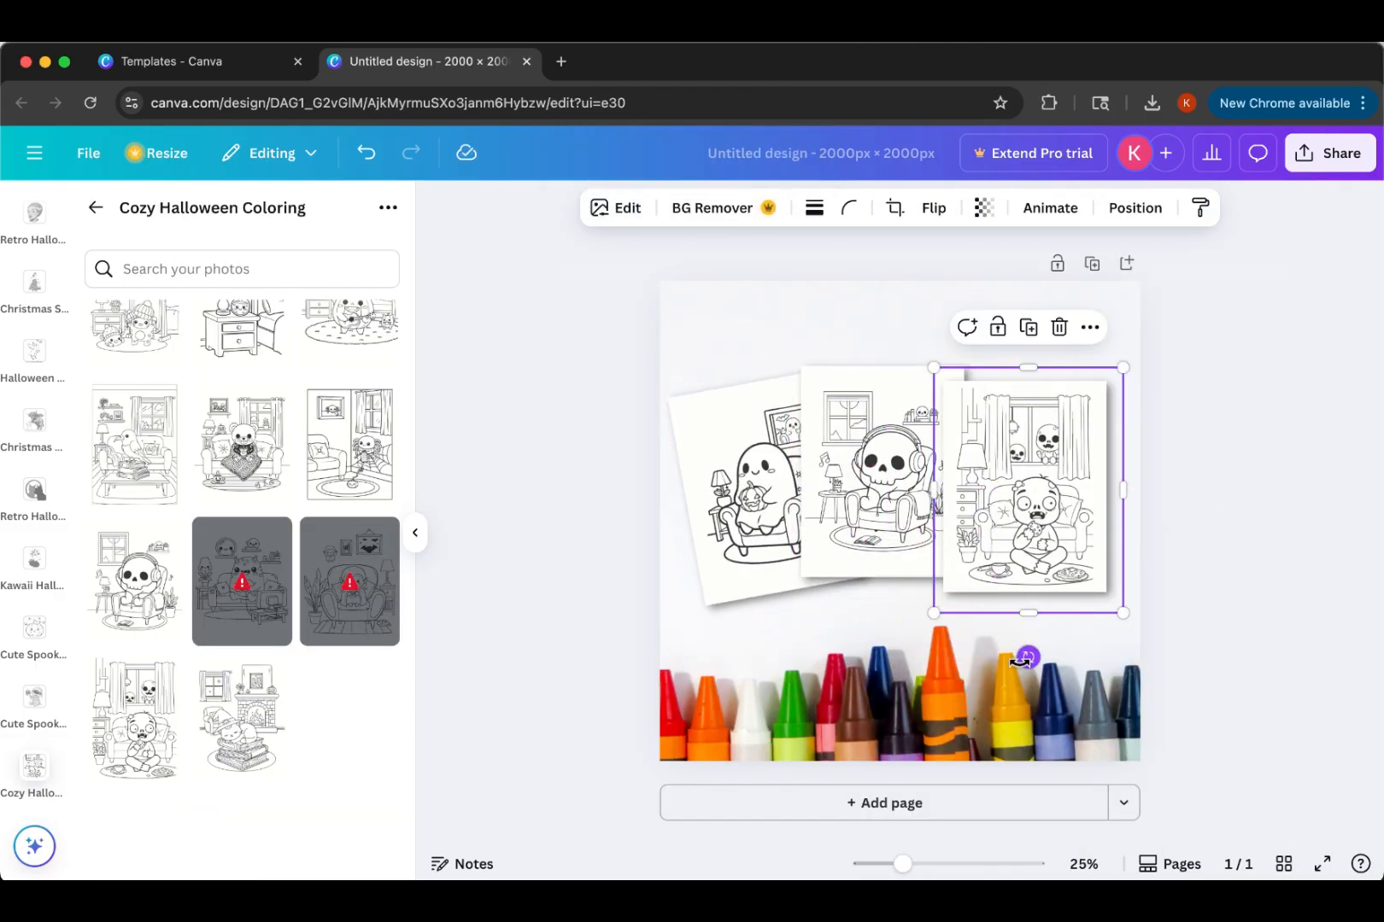
{"action": "left_click_drag", "start_coordinate": [1022, 657], "coordinate": [1068, 636]}
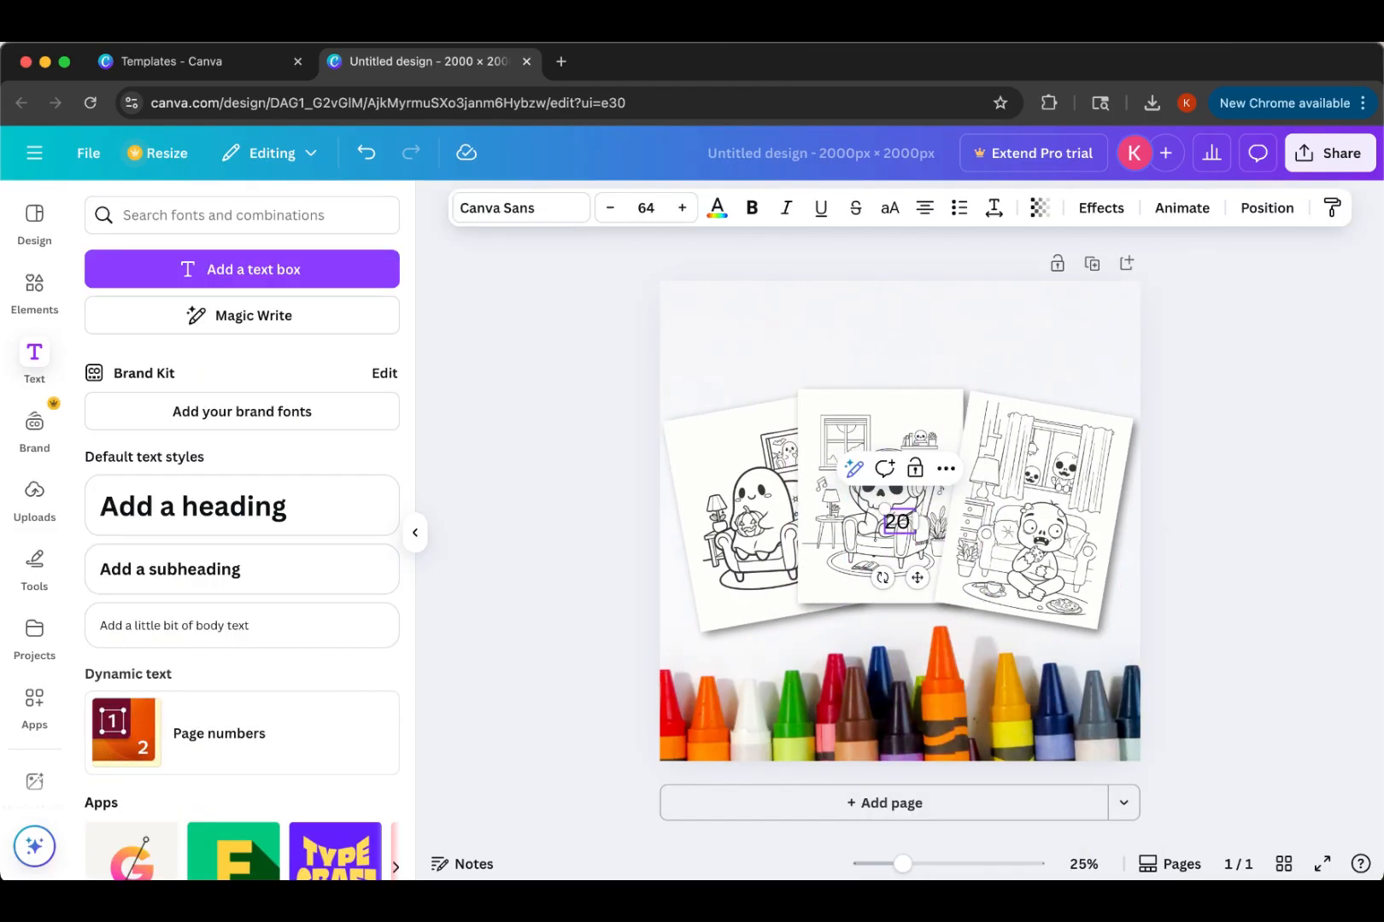
Step: Add a bold "20 PAGES" text at size 36 on a red circle above the zombie page
{"action": "type", "text": "PAGES"}
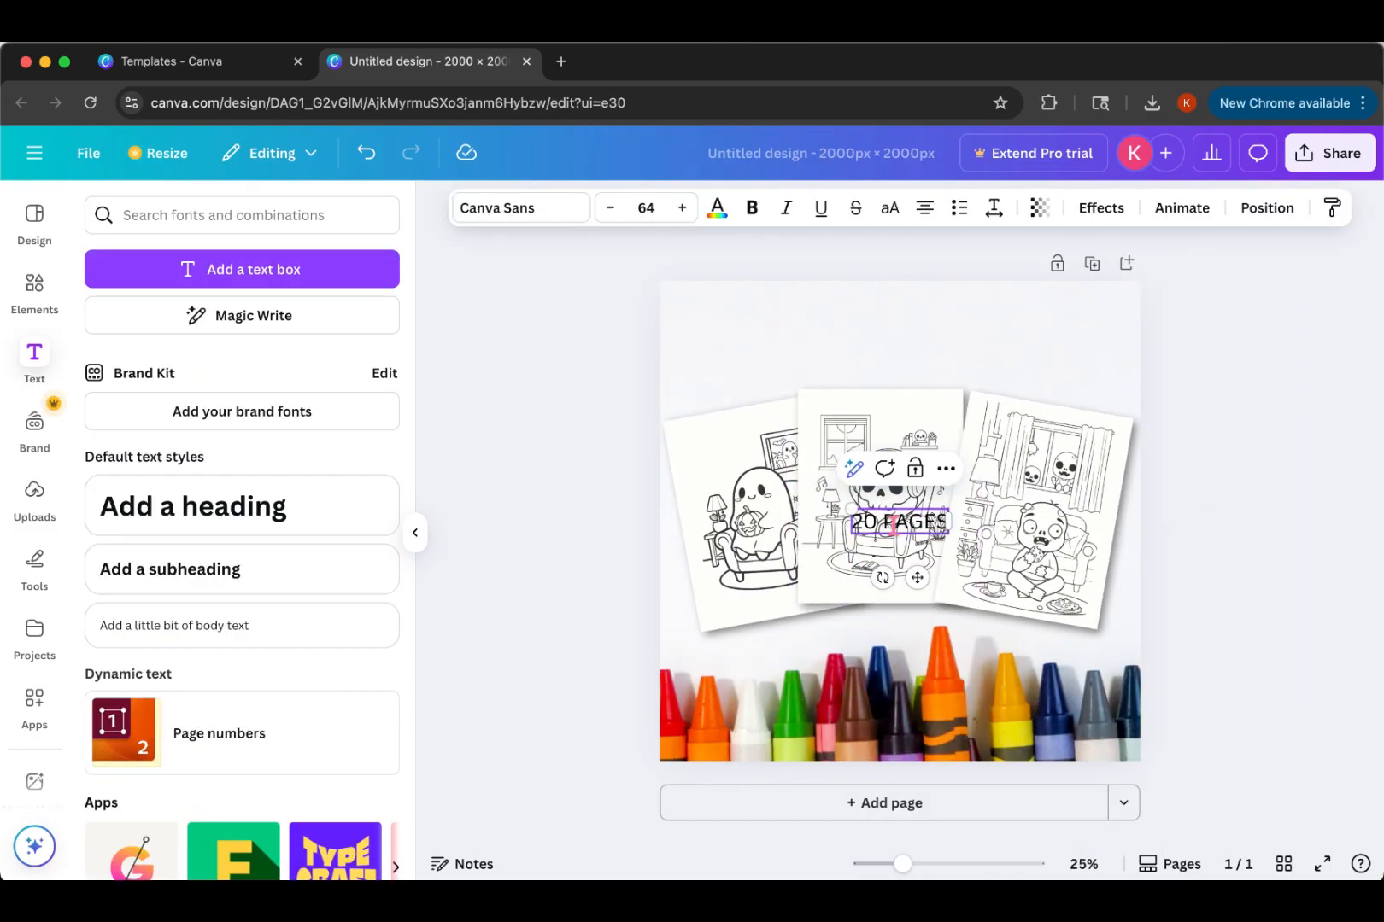
{"action": "left_click_drag", "start_coordinate": [916, 578], "coordinate": [1071, 397]}
{"action": "left_click_drag", "start_coordinate": [1106, 343], "coordinate": [1081, 358]}
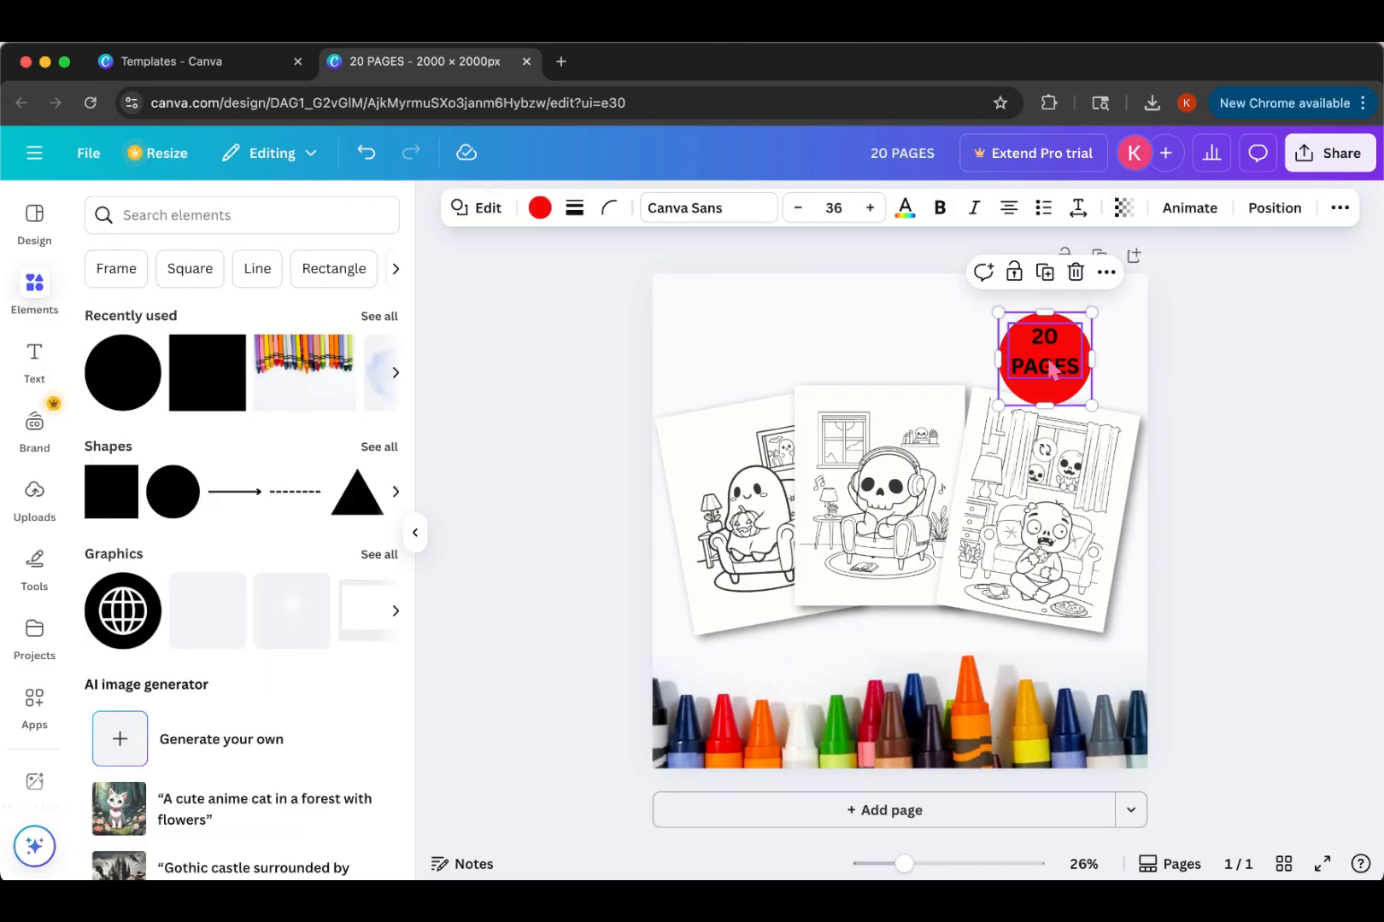
{"action": "left_click", "coordinate": [1217, 365]}
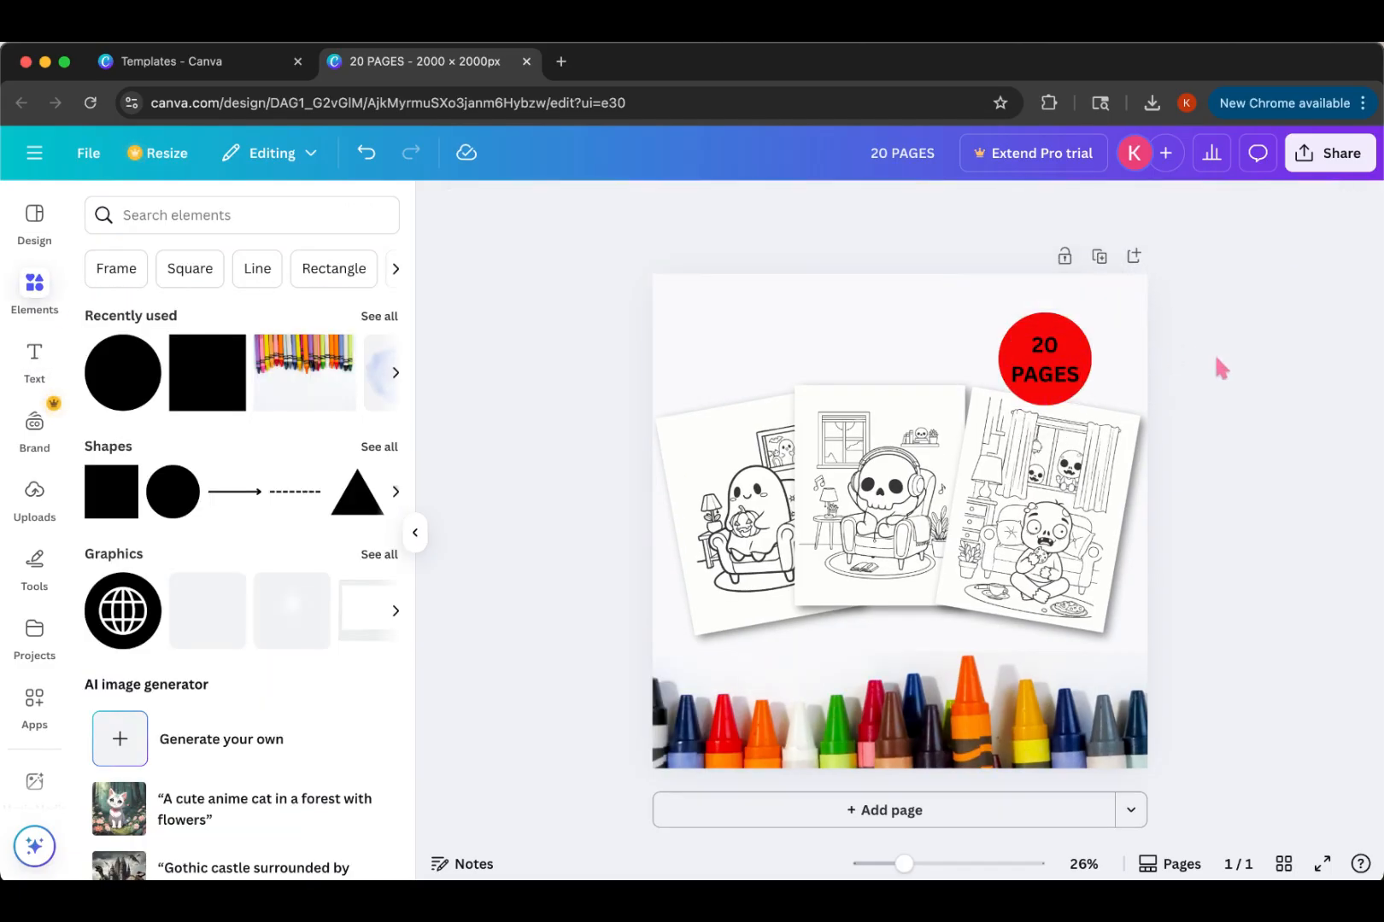
Step: Recolour the "20 PAGES" circle yellow-orange and move the badge down onto the upper corner of the zombie page
{"action": "left_click", "coordinate": [1043, 359]}
{"action": "left_click", "coordinate": [540, 208]}
{"action": "left_click", "coordinate": [105, 475]}
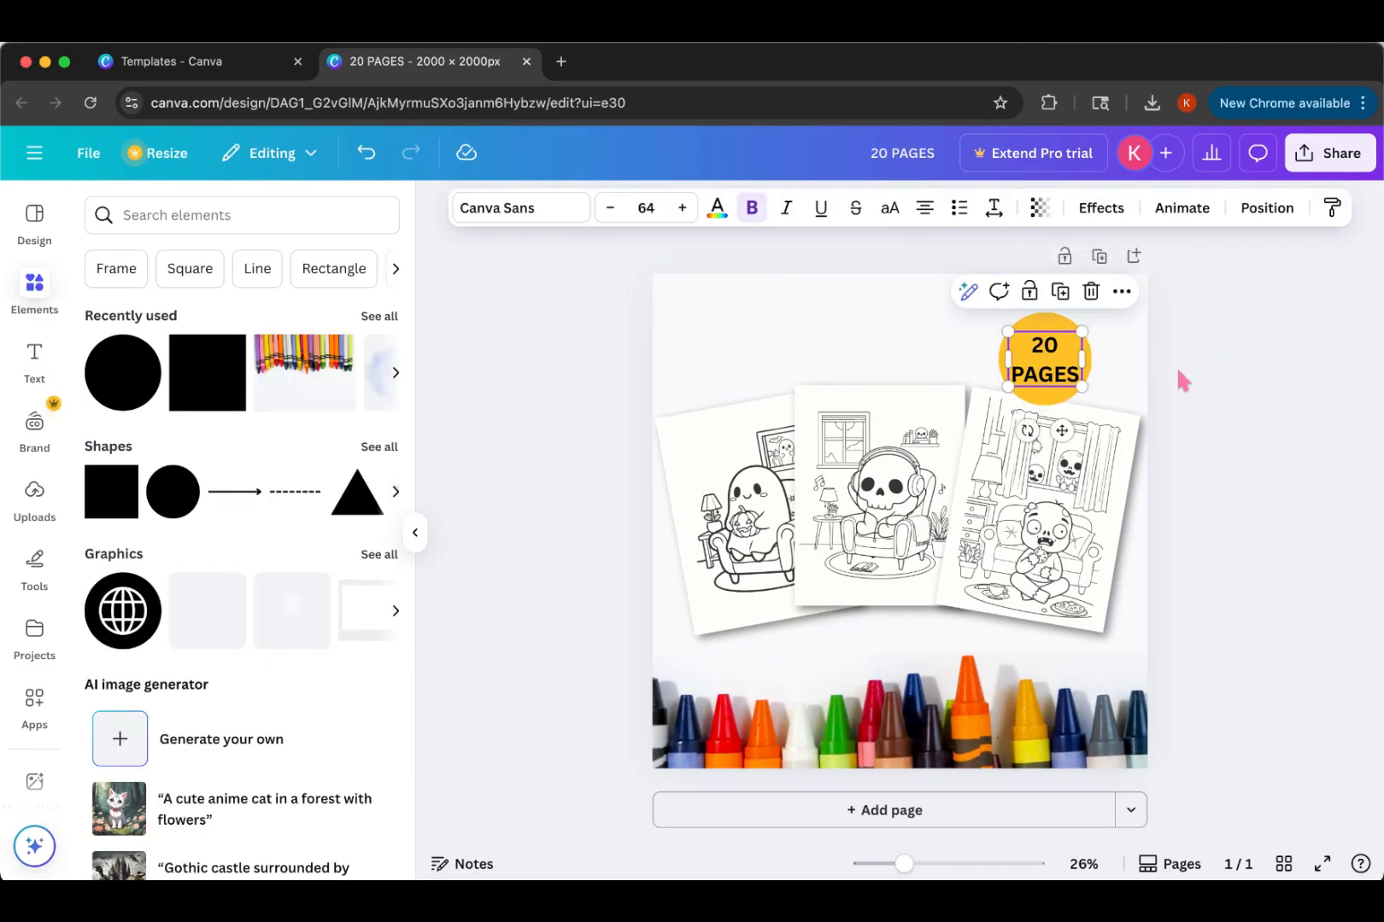
{"action": "left_click_drag", "start_coordinate": [1044, 358], "coordinate": [1087, 432]}
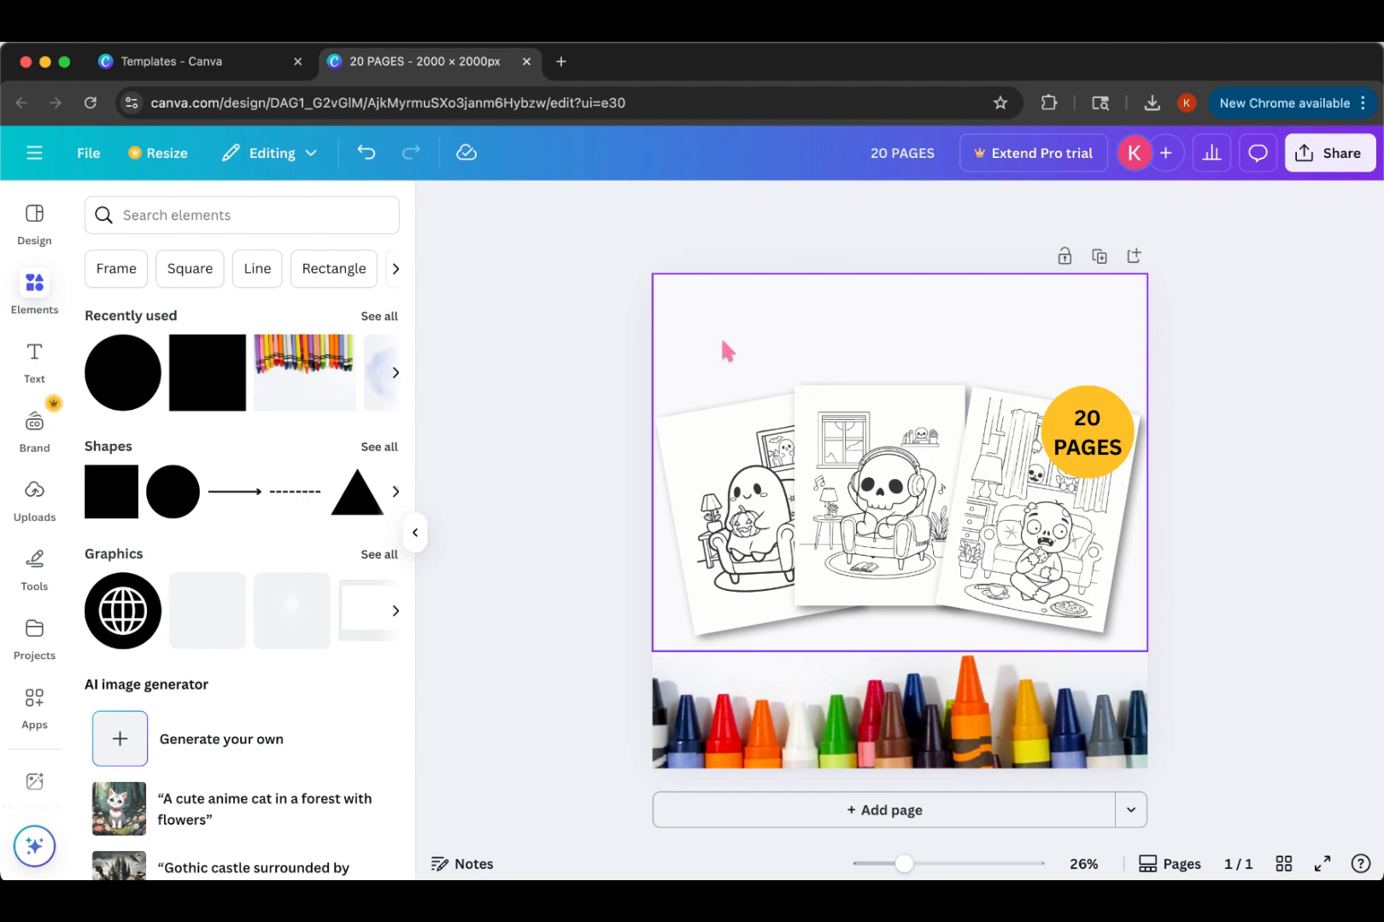
Step: Add the title text "Cozy Halloween Coloring Pages" above the fanned coloring pages on page 1
{"action": "left_click", "coordinate": [34, 359]}
{"action": "left_click", "coordinate": [241, 270]}
{"action": "type", "text": "Cozy Halloween Coloring Pages"}
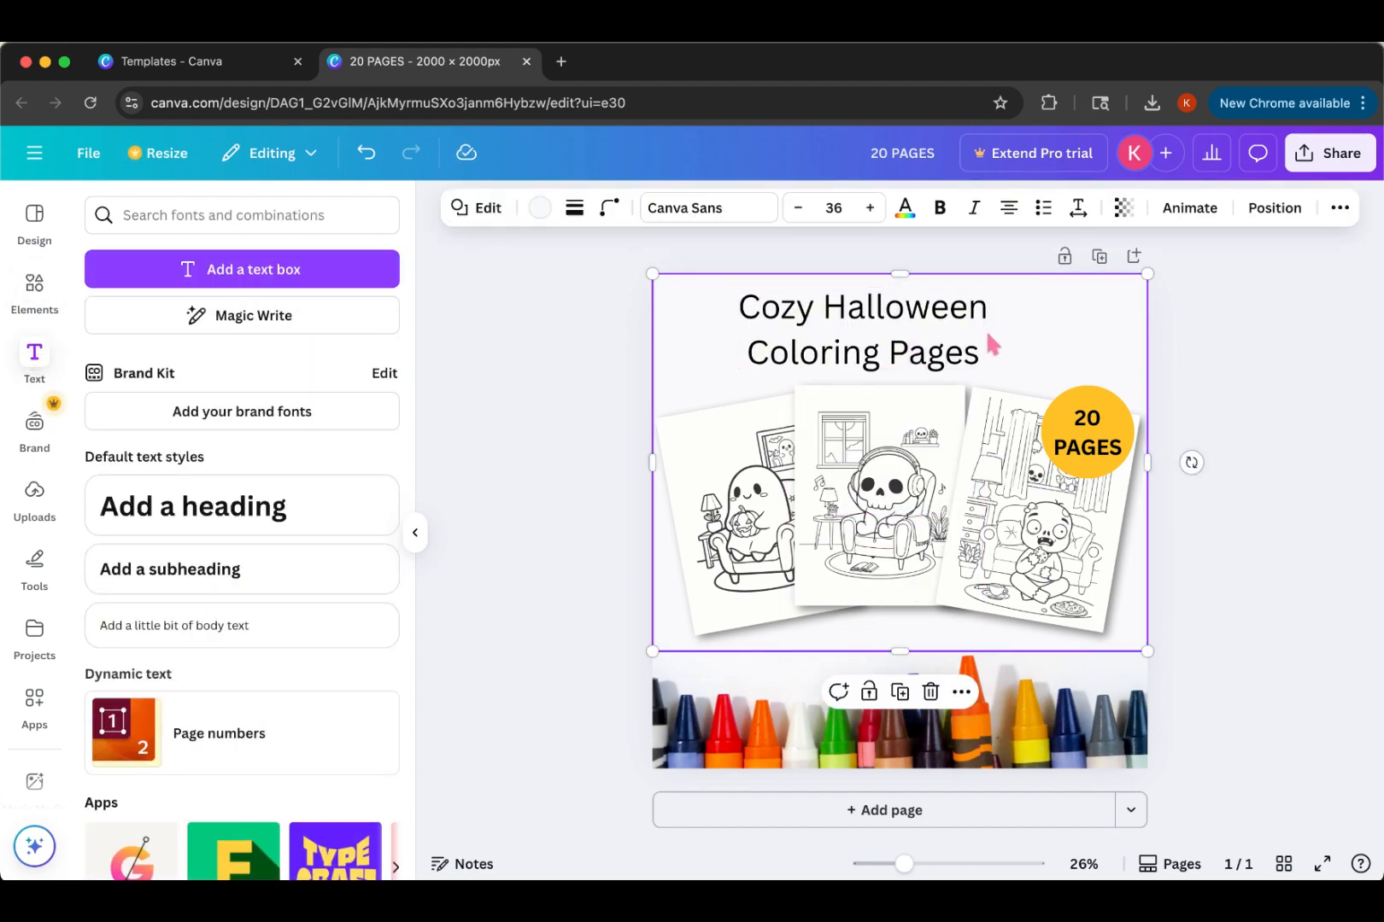
{"action": "left_click", "coordinate": [1173, 355]}
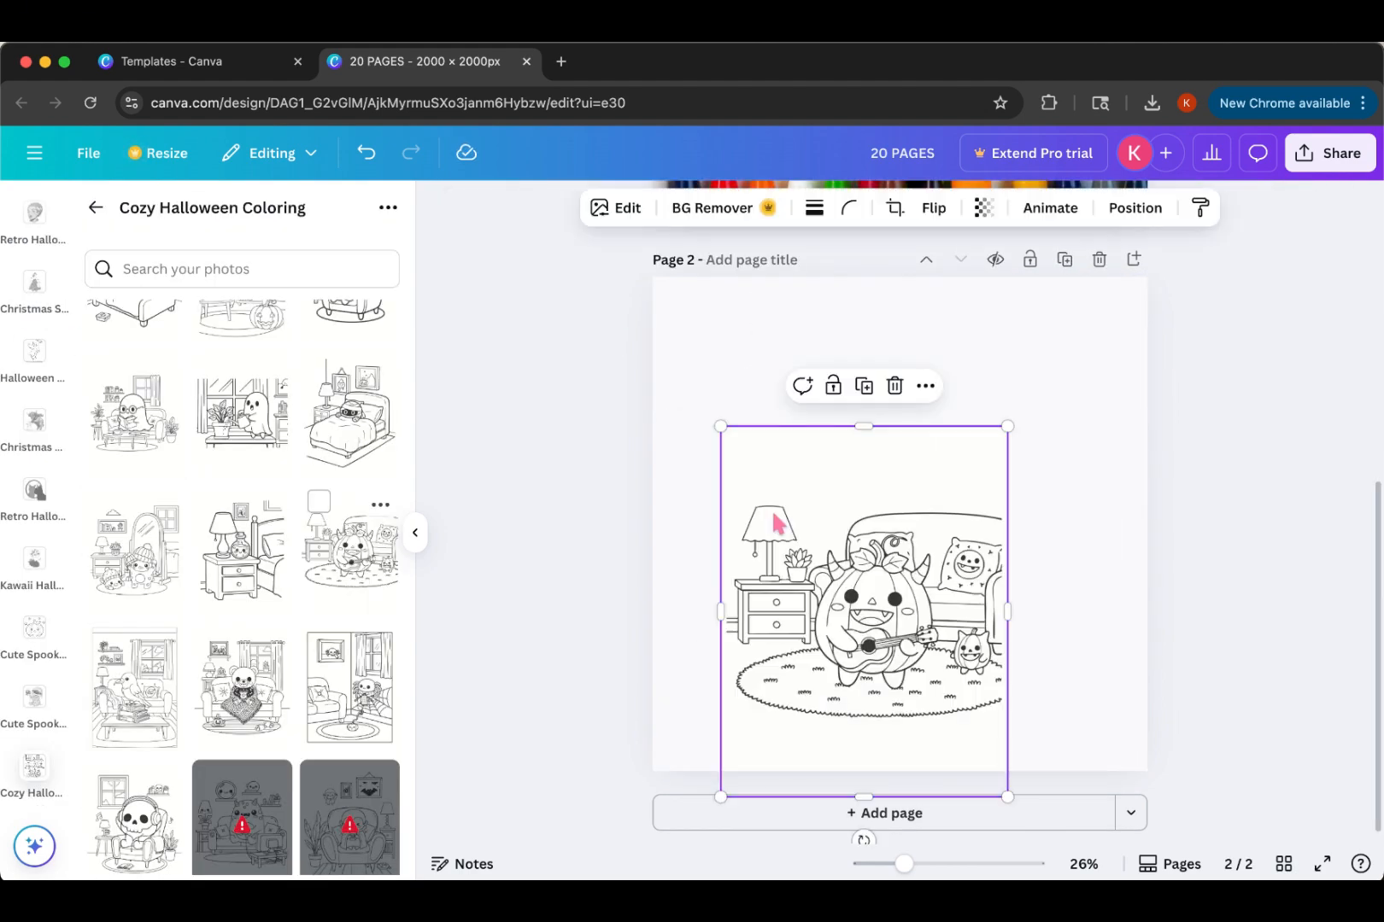
Step: Scale down the pumpkin monster coloring page on page 2 and increase the blur of its drop shadow
{"action": "left_click_drag", "start_coordinate": [1007, 797], "coordinate": [917, 632]}
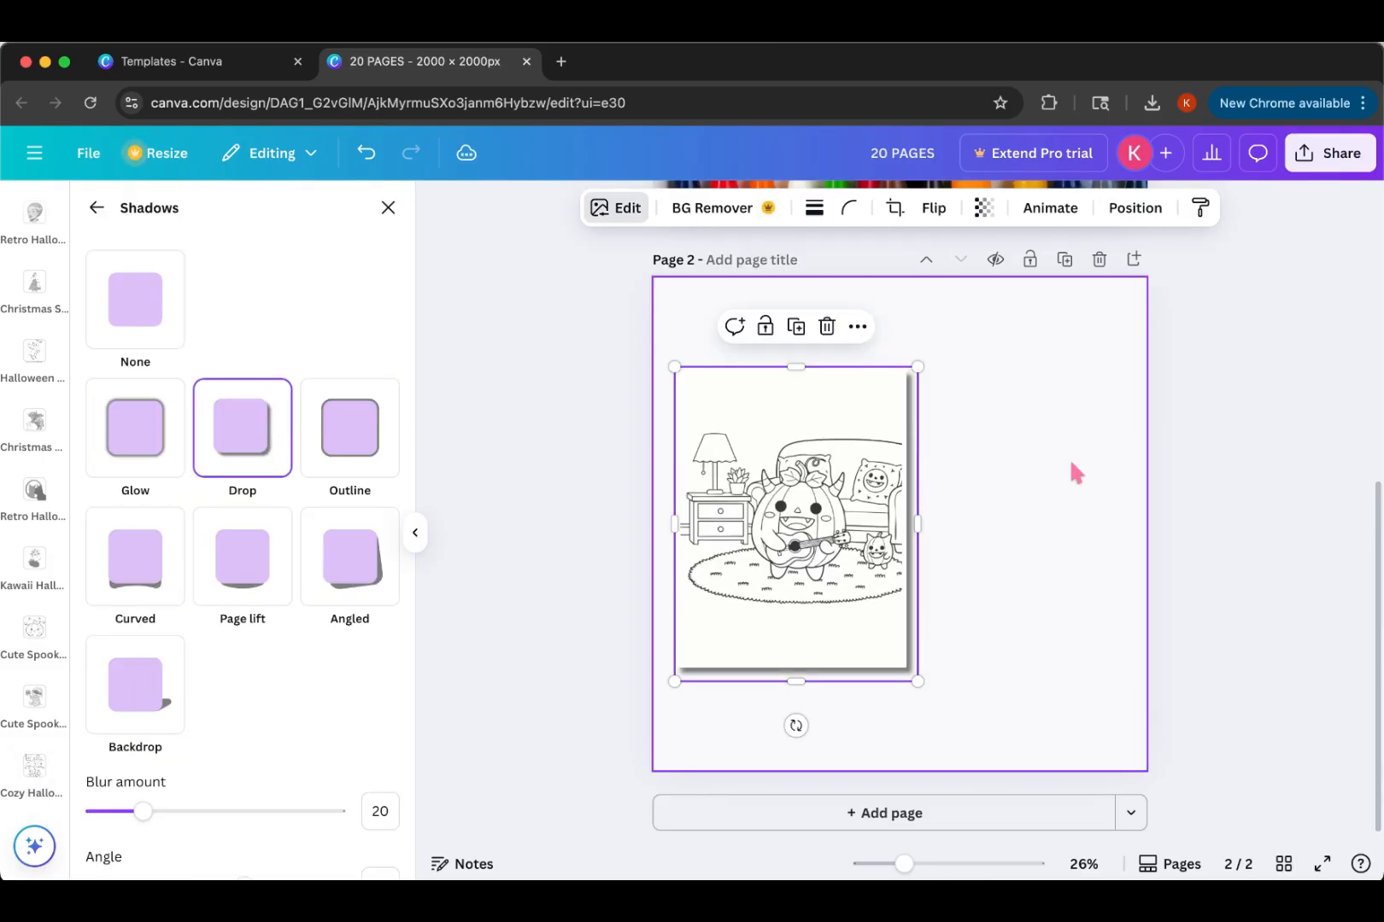
{"action": "left_click_drag", "start_coordinate": [143, 811], "coordinate": [210, 813]}
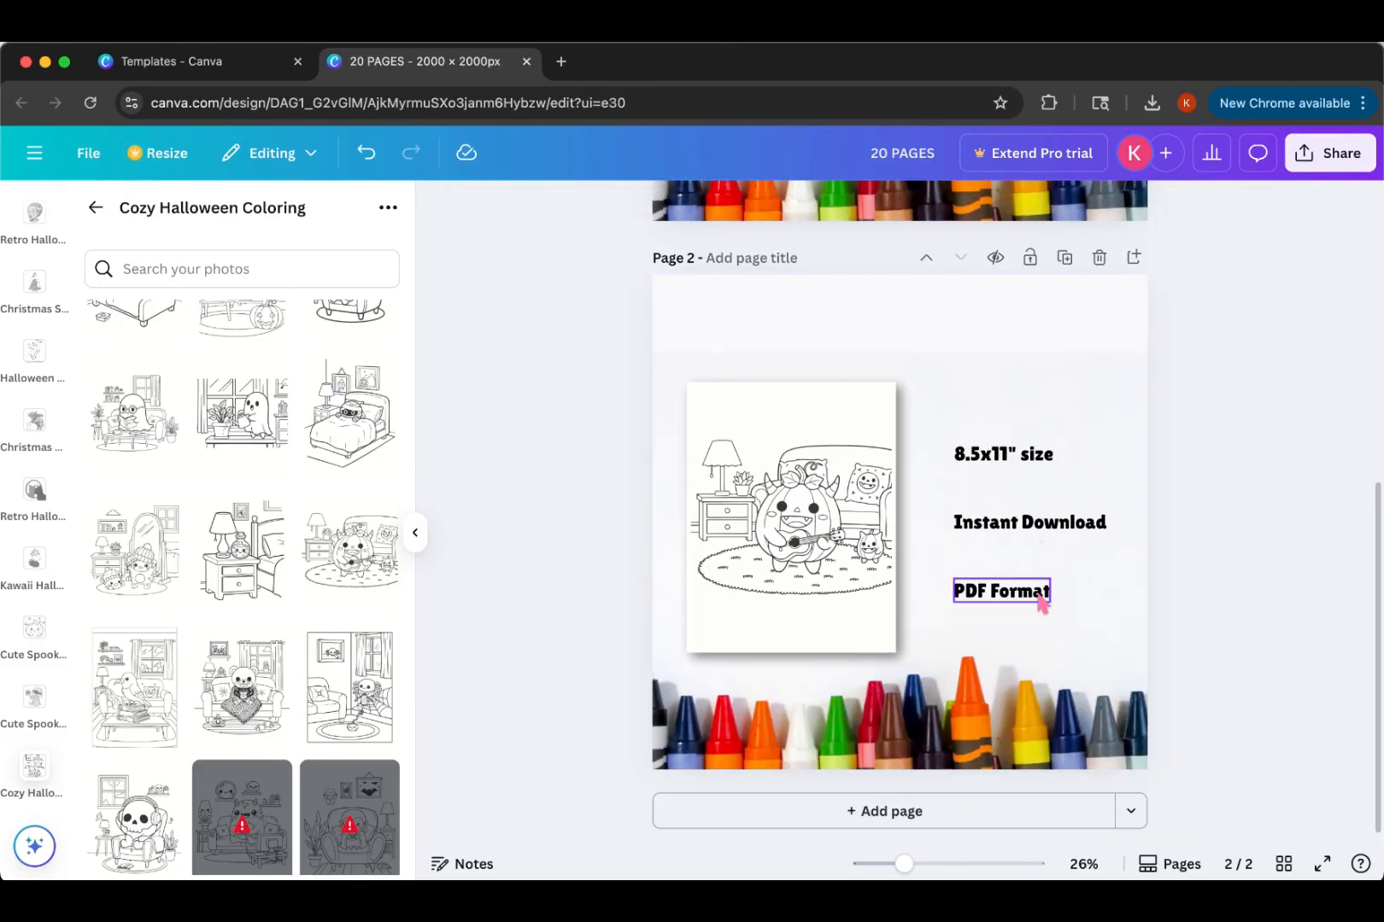
Step: Group the pumpkin monster page with the three text lines and centre the group horizontally above the crayons on page 2
{"action": "left_click", "coordinate": [1042, 602], "text": "shift"}
{"action": "left_click", "coordinate": [840, 504], "text": "shift"}
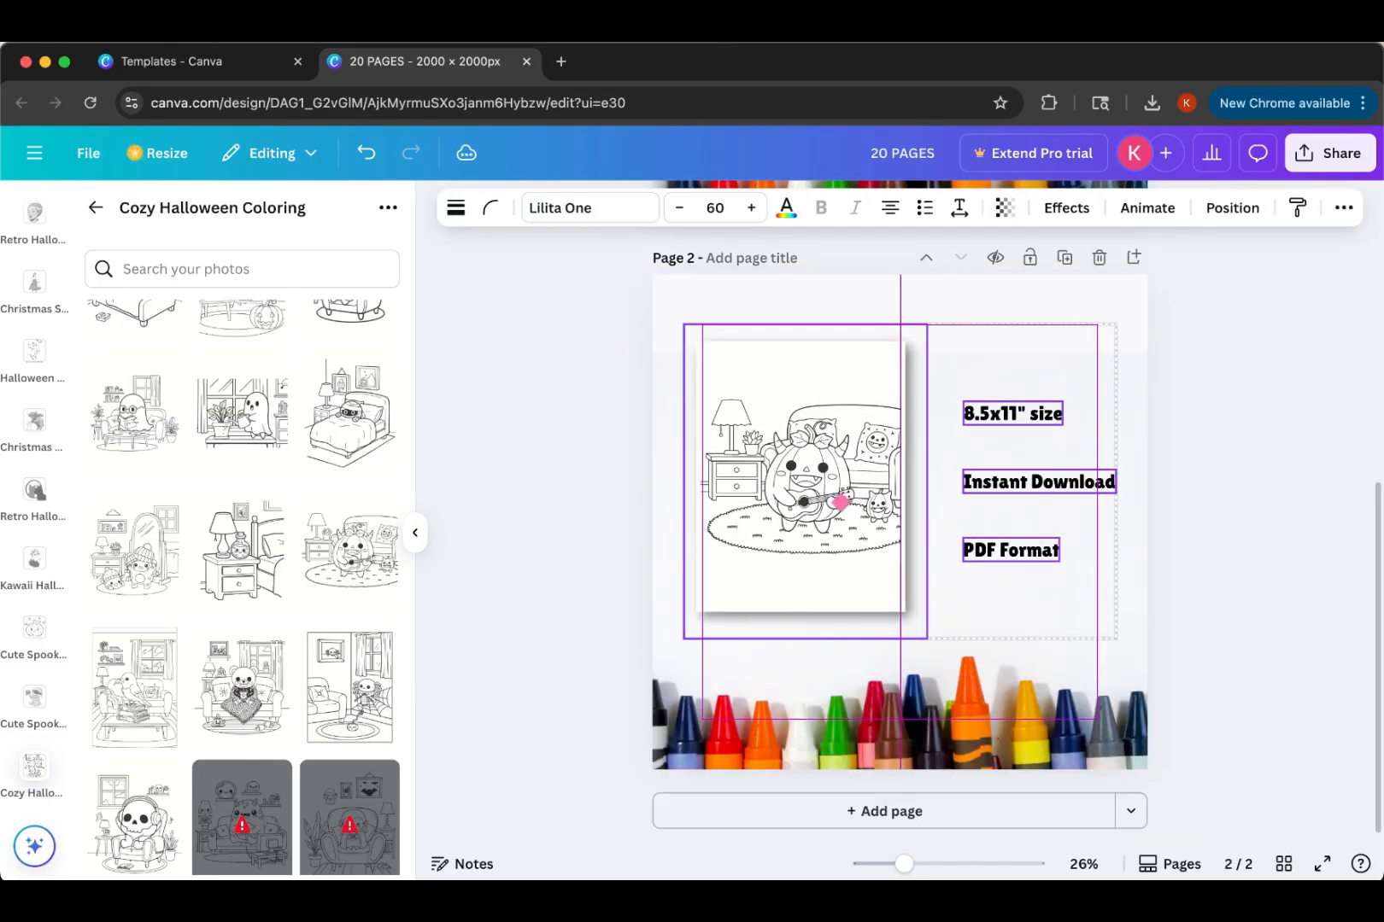
{"action": "left_click", "coordinate": [1233, 207]}
{"action": "key", "text": "super+g"}
{"action": "left_click_drag", "start_coordinate": [879, 528], "coordinate": [878, 502]}
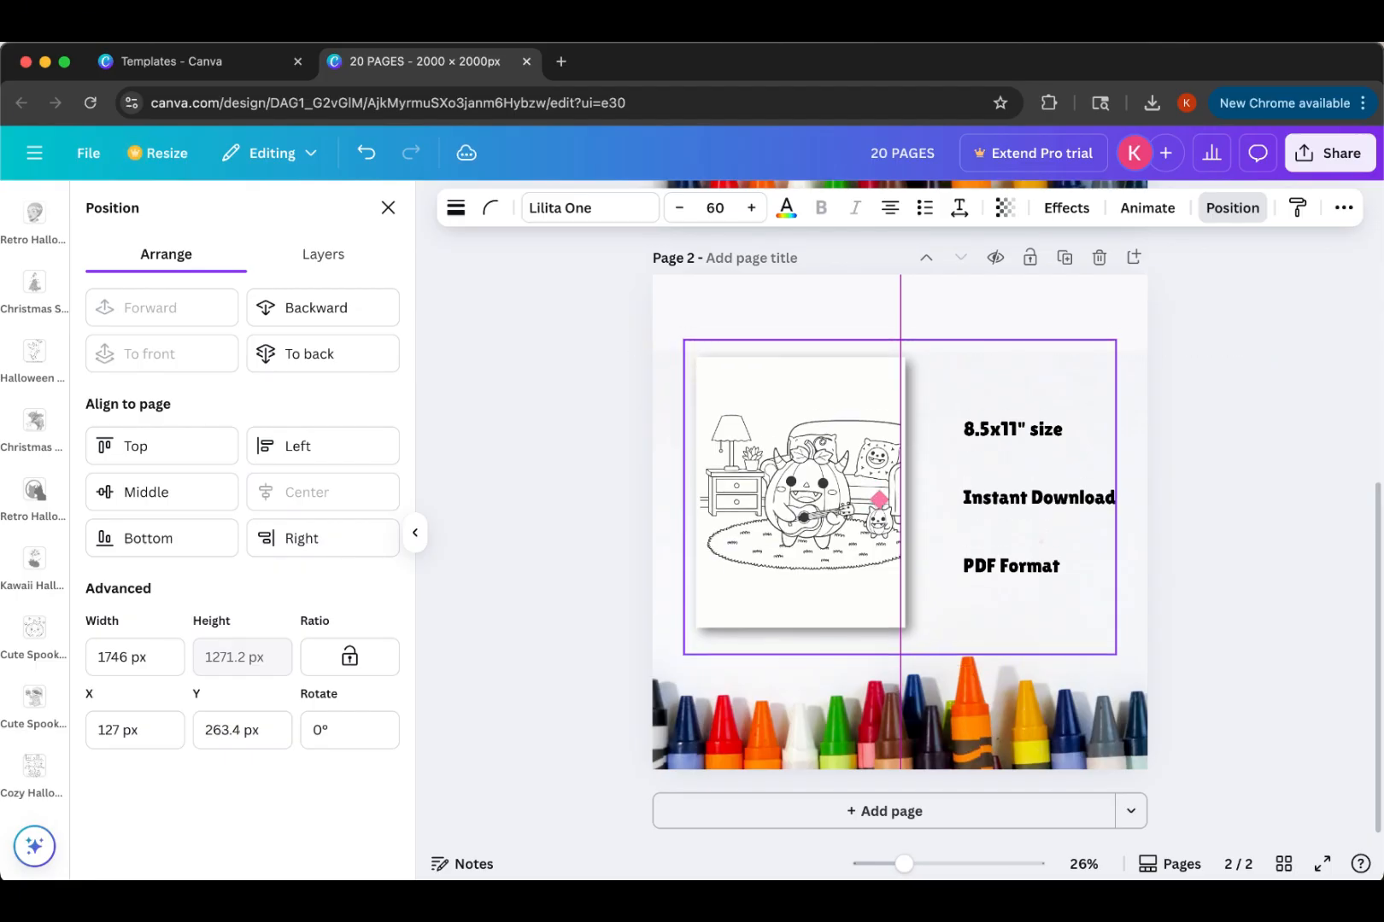
{"action": "left_click", "coordinate": [928, 312]}
{"action": "left_click", "coordinate": [1295, 209]}
{"action": "left_click", "coordinate": [190, 314]}
{"action": "key", "text": "super+z"}
{"action": "left_click", "coordinate": [388, 208]}
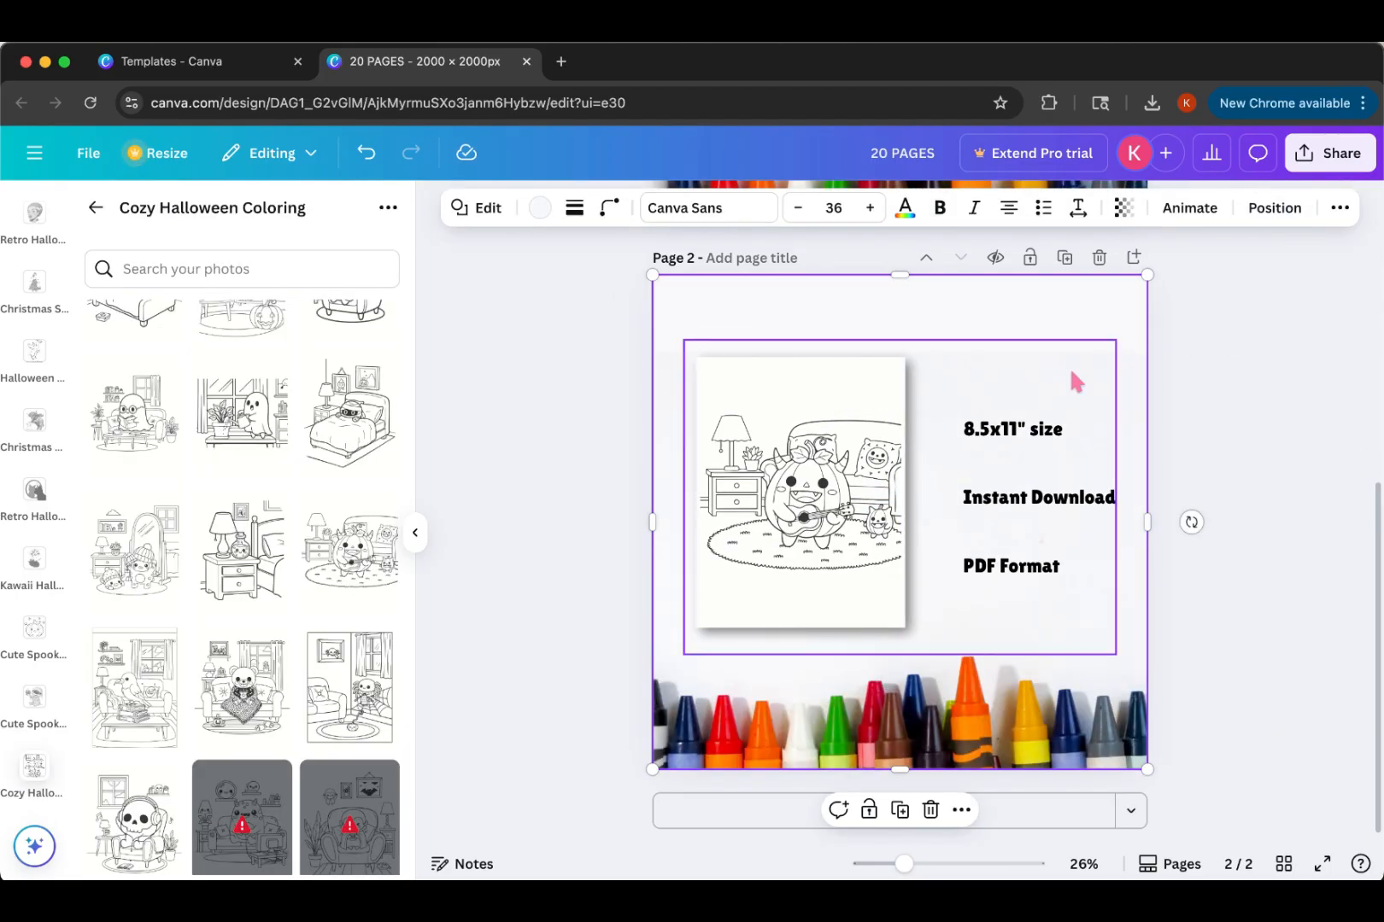
{"action": "left_click", "coordinate": [1129, 388]}
{"action": "left_click_drag", "start_coordinate": [952, 351], "coordinate": [951, 273]}
{"action": "key", "text": "super+z"}
{"action": "left_click", "coordinate": [862, 349]}
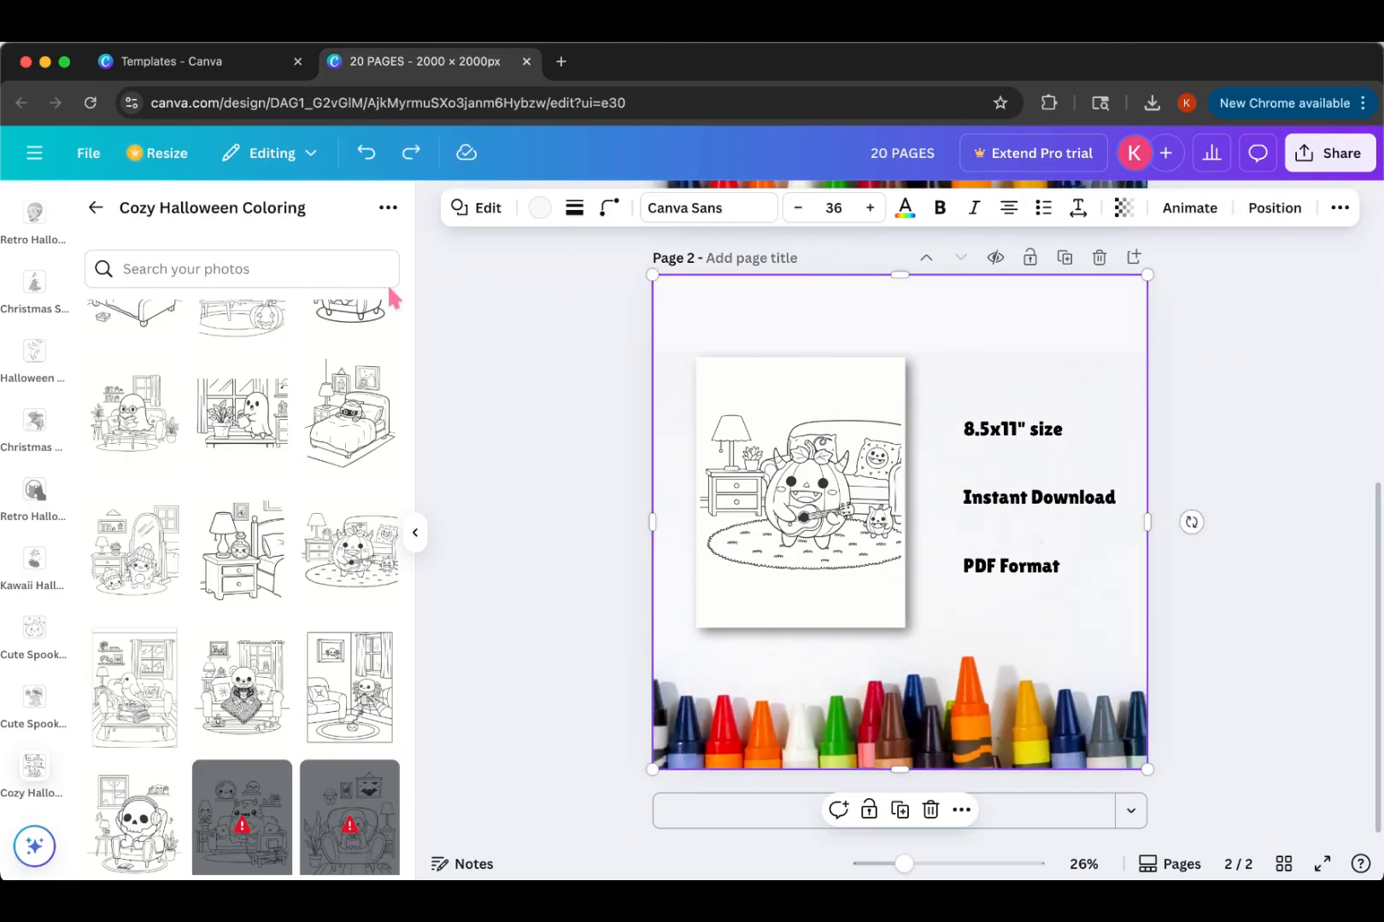
Step: Add a third page, enlarge the reading ghost coloring page to fill its width, and centre the artwork vertically
{"action": "scroll", "coordinate": [256, 427], "scroll_direction": "up", "scroll_amount": 2}
{"action": "key", "text": "super+Return"}
{"action": "left_click_drag", "start_coordinate": [139, 487], "coordinate": [817, 465]}
{"action": "left_click_drag", "start_coordinate": [939, 645], "coordinate": [1153, 842]}
{"action": "left_click", "coordinate": [1135, 207]}
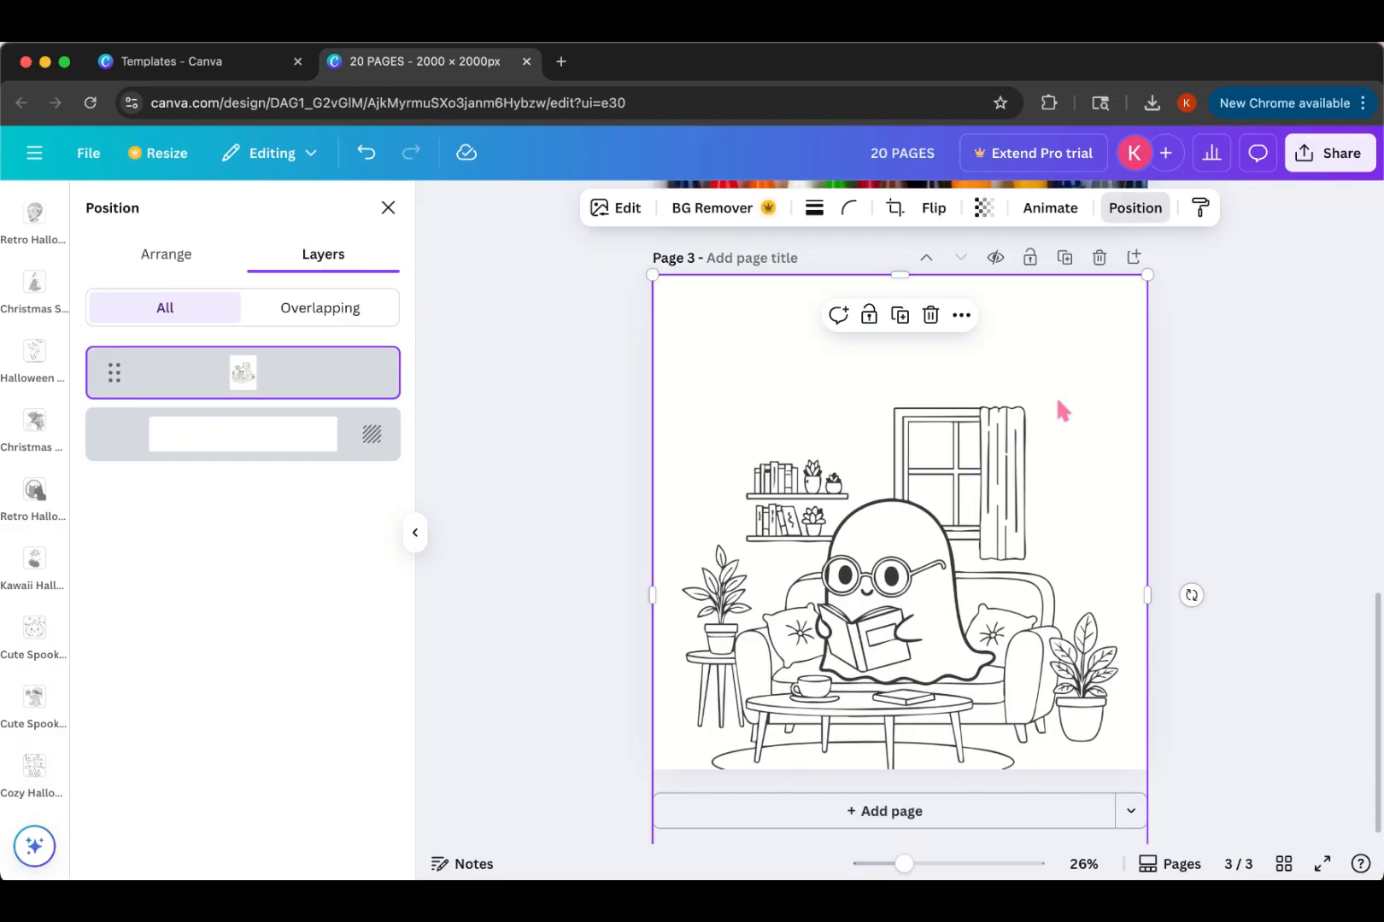
{"action": "left_click", "coordinate": [164, 250]}
{"action": "left_click", "coordinate": [226, 488]}
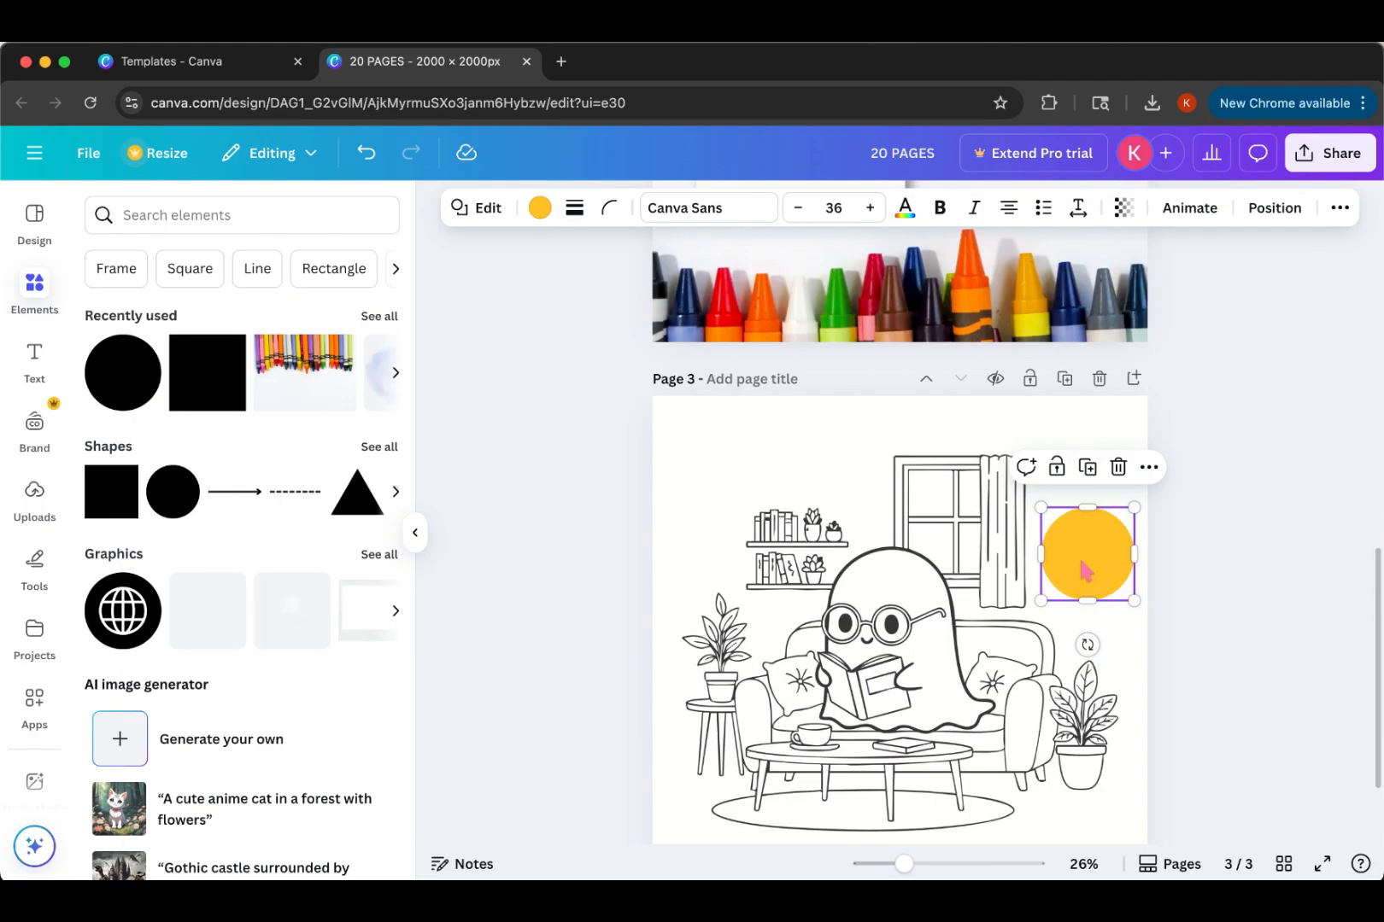
Step: Enlarge the yellow circle on page 3 and place a copy of the badge text on it reading "High Resolution 300 DPI"
{"action": "left_click_drag", "start_coordinate": [1134, 601], "coordinate": [1204, 655]}
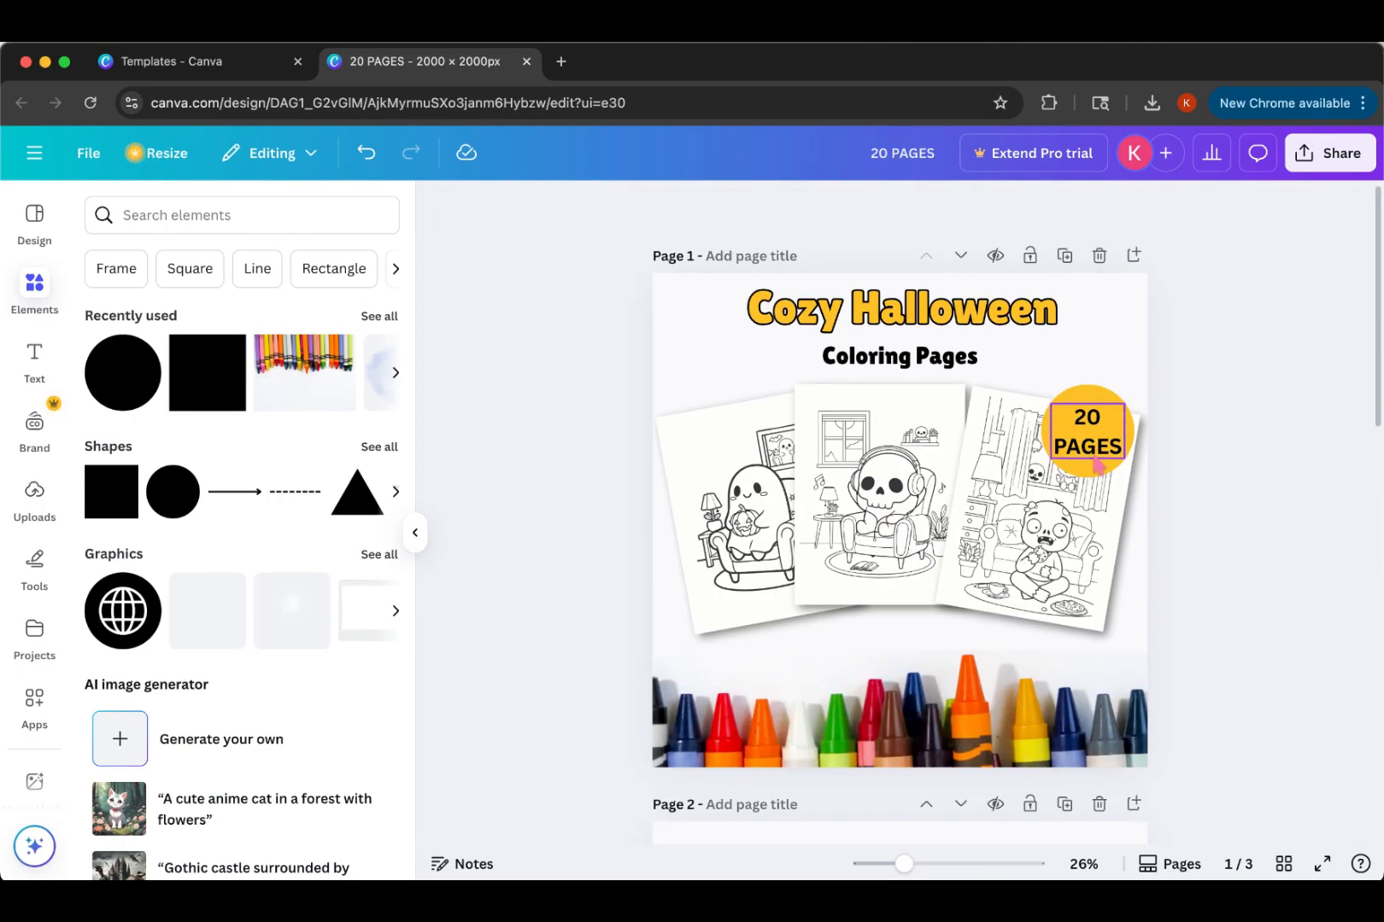
{"action": "left_click", "coordinate": [1096, 444]}
{"action": "key", "text": "ctrl+c"}
{"action": "scroll", "coordinate": [1087, 546], "scroll_direction": "down", "scroll_amount": 10}
{"action": "key", "text": "ctrl+v"}
{"action": "key", "text": "Return"}
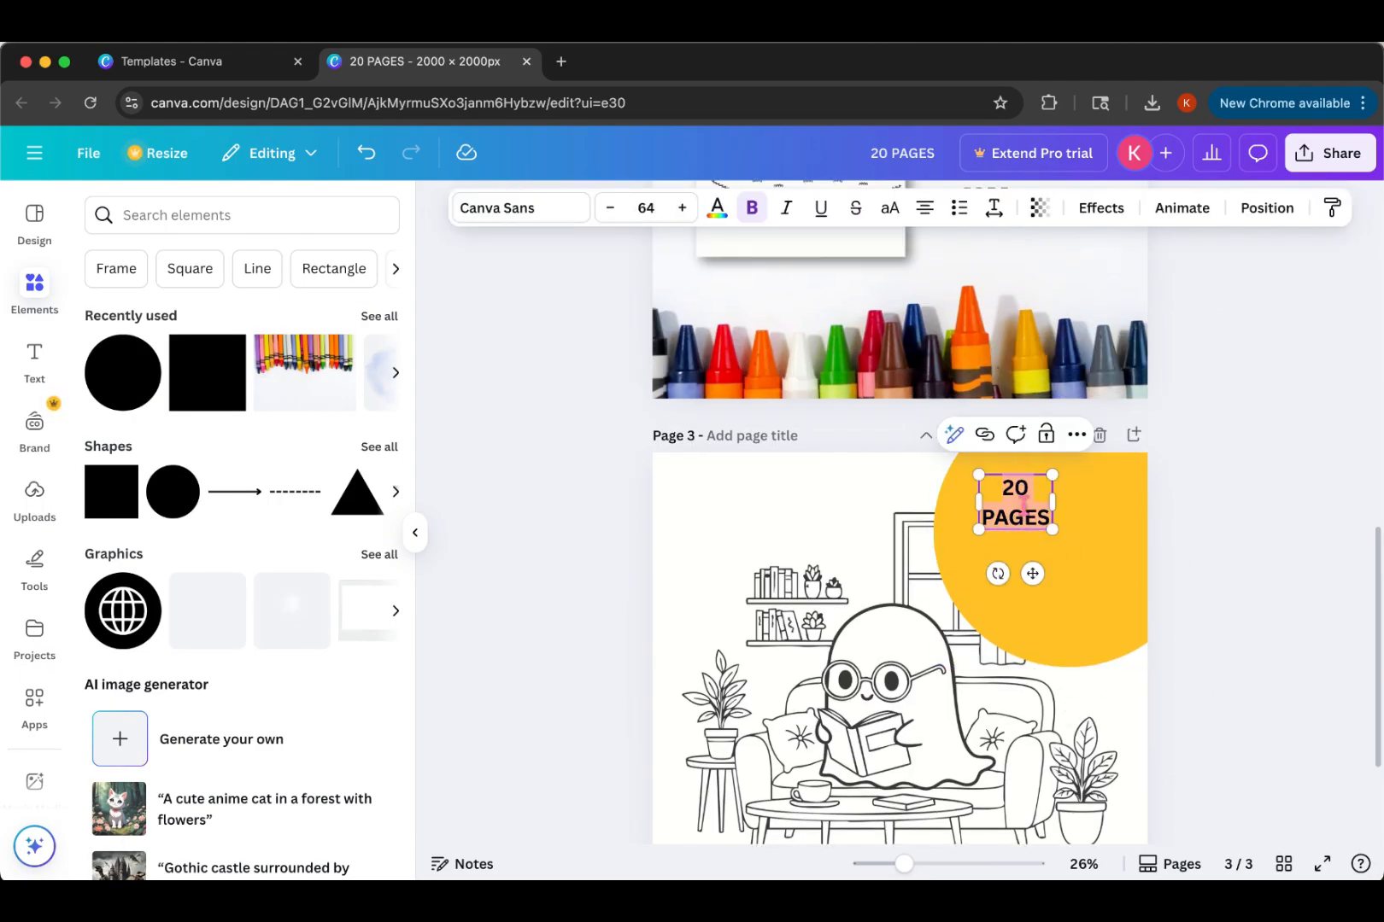
{"action": "type", "text": "High Resolution DPI"}
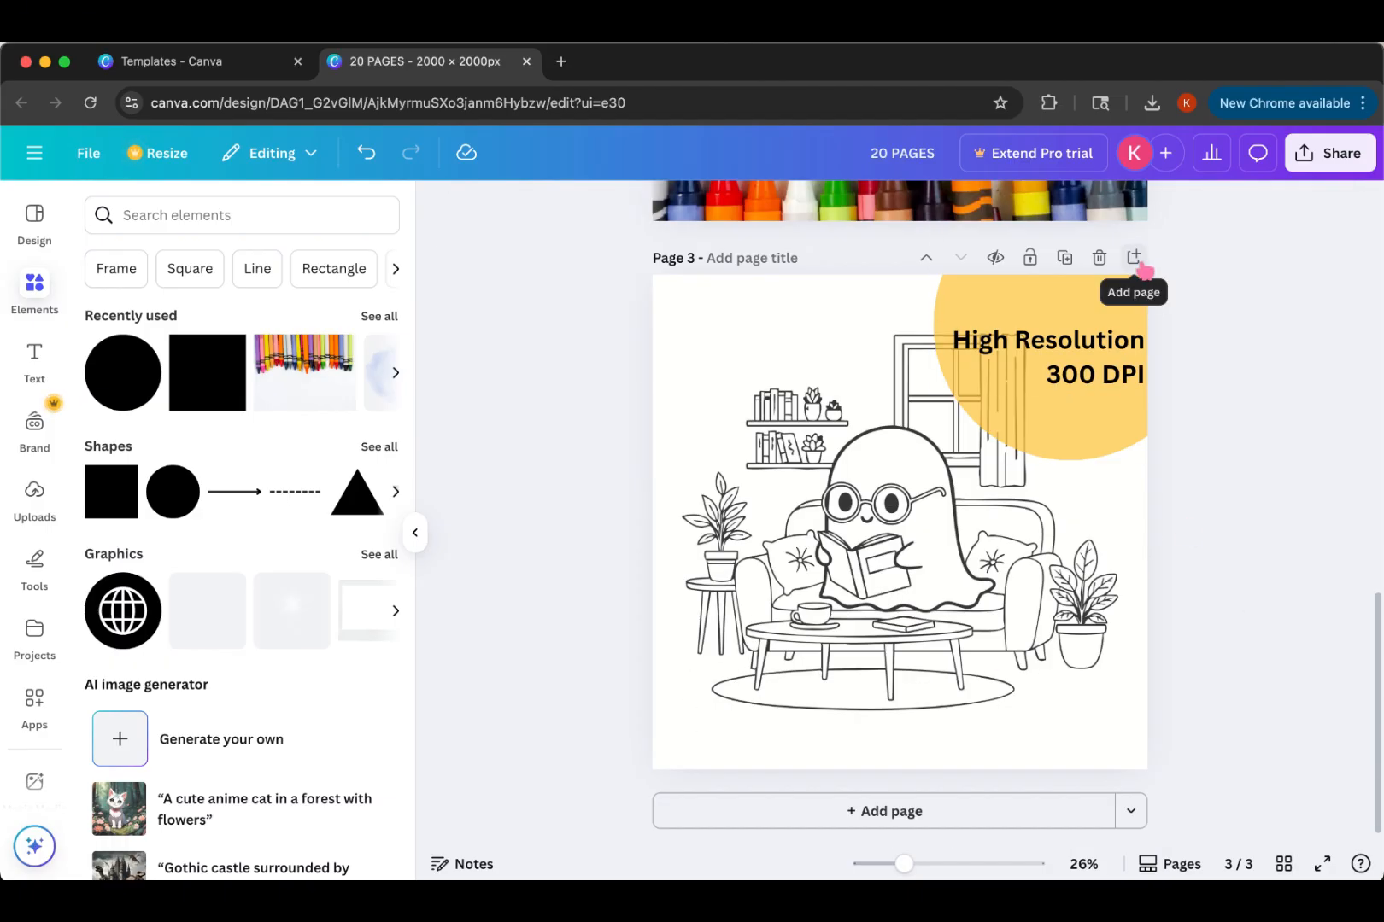
Step: Add a fourth page with the crayon photo and a light rectangle covering its upper half
{"action": "left_click", "coordinate": [1133, 257]}
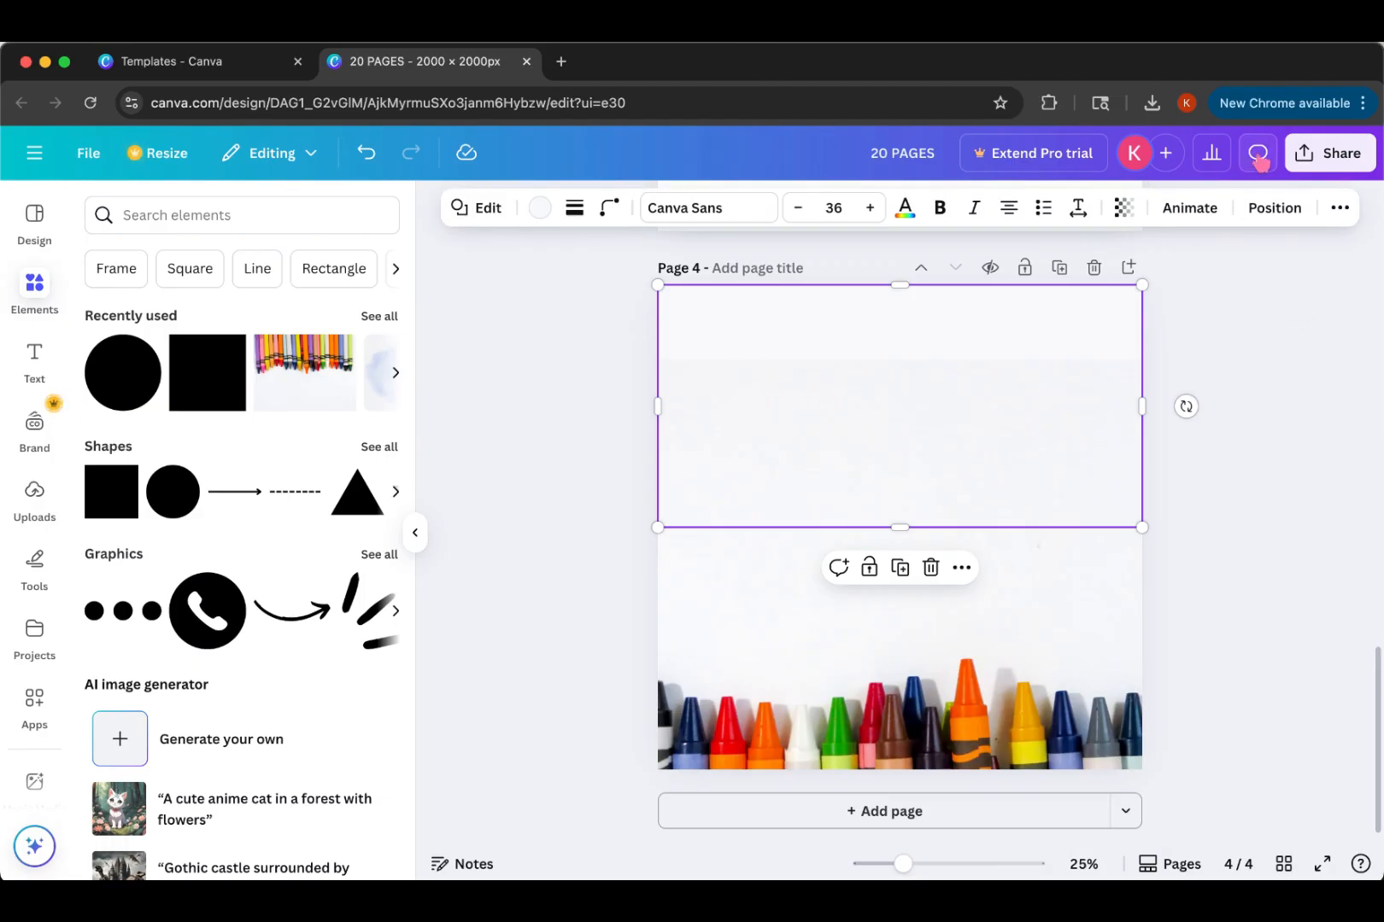
{"action": "left_click", "coordinate": [1275, 207]}
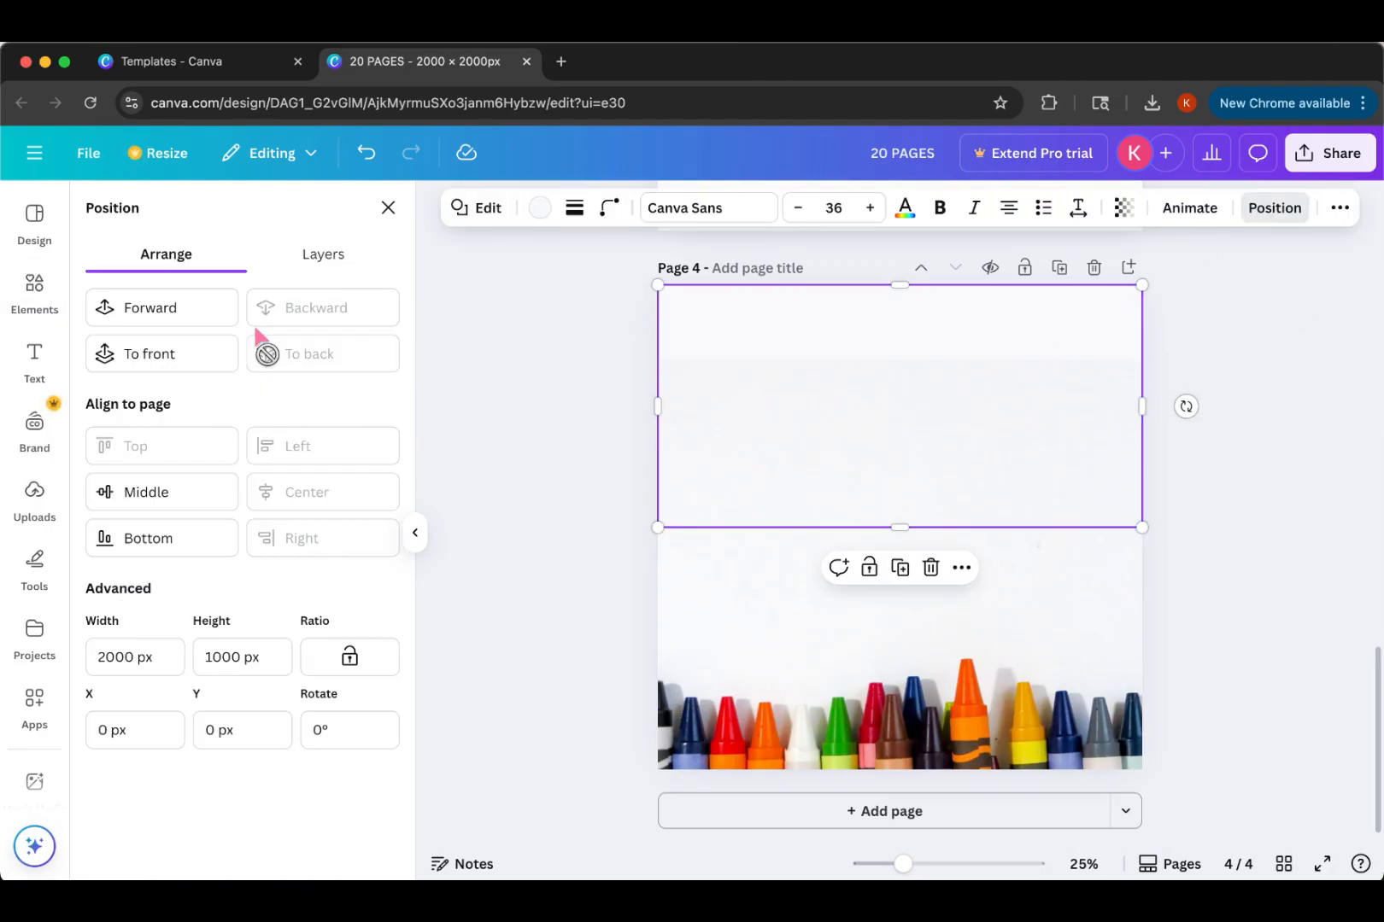
{"action": "left_click", "coordinate": [322, 253]}
{"action": "left_click", "coordinate": [1182, 451]}
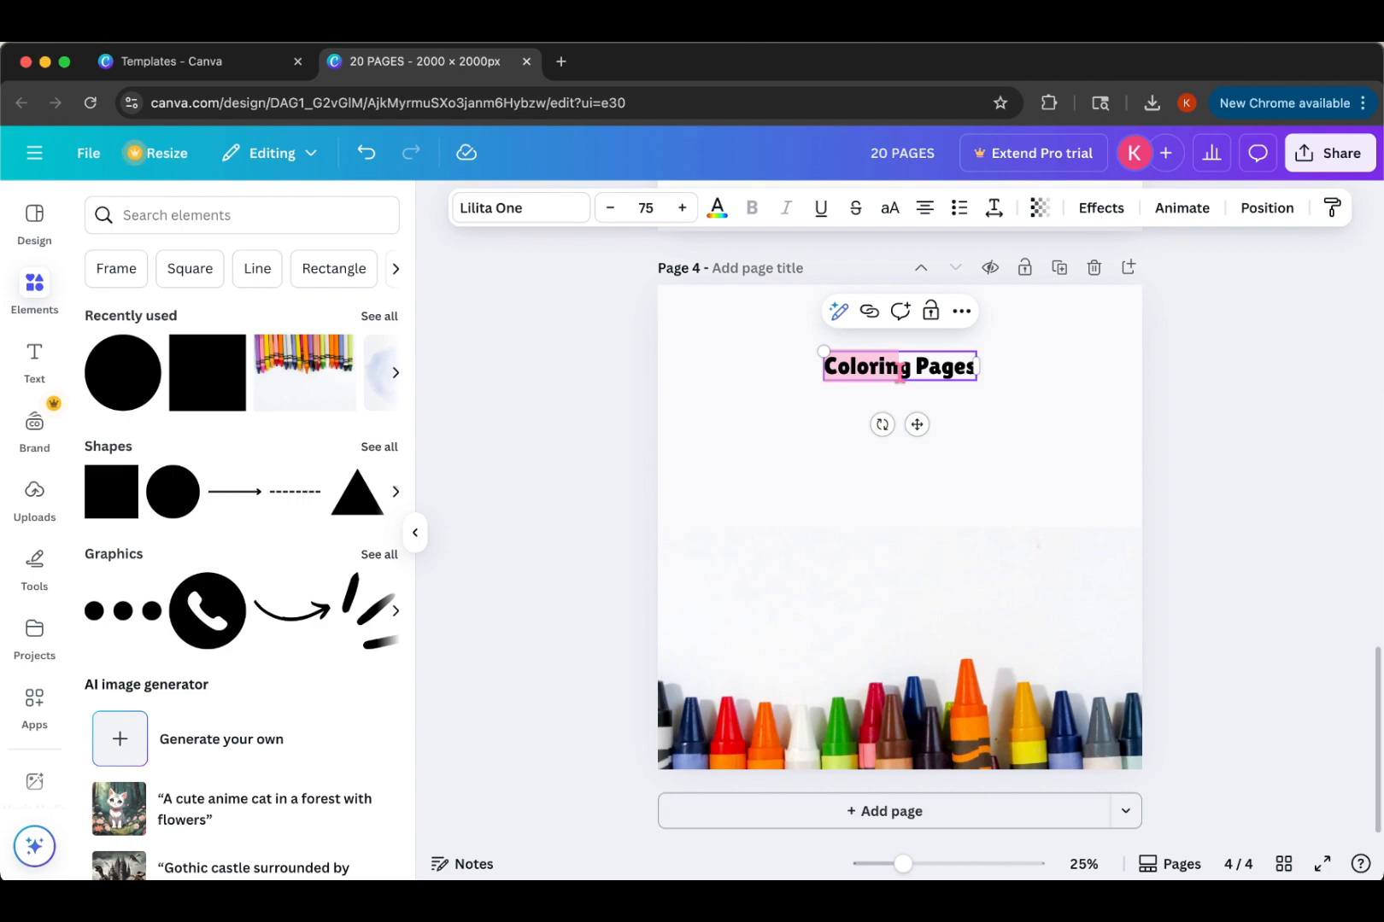
Step: Reword the page 4 heading as "Print as many as you like!", enlarge it, and break it over two lines near the page top
{"action": "type", "text": "Print as"}
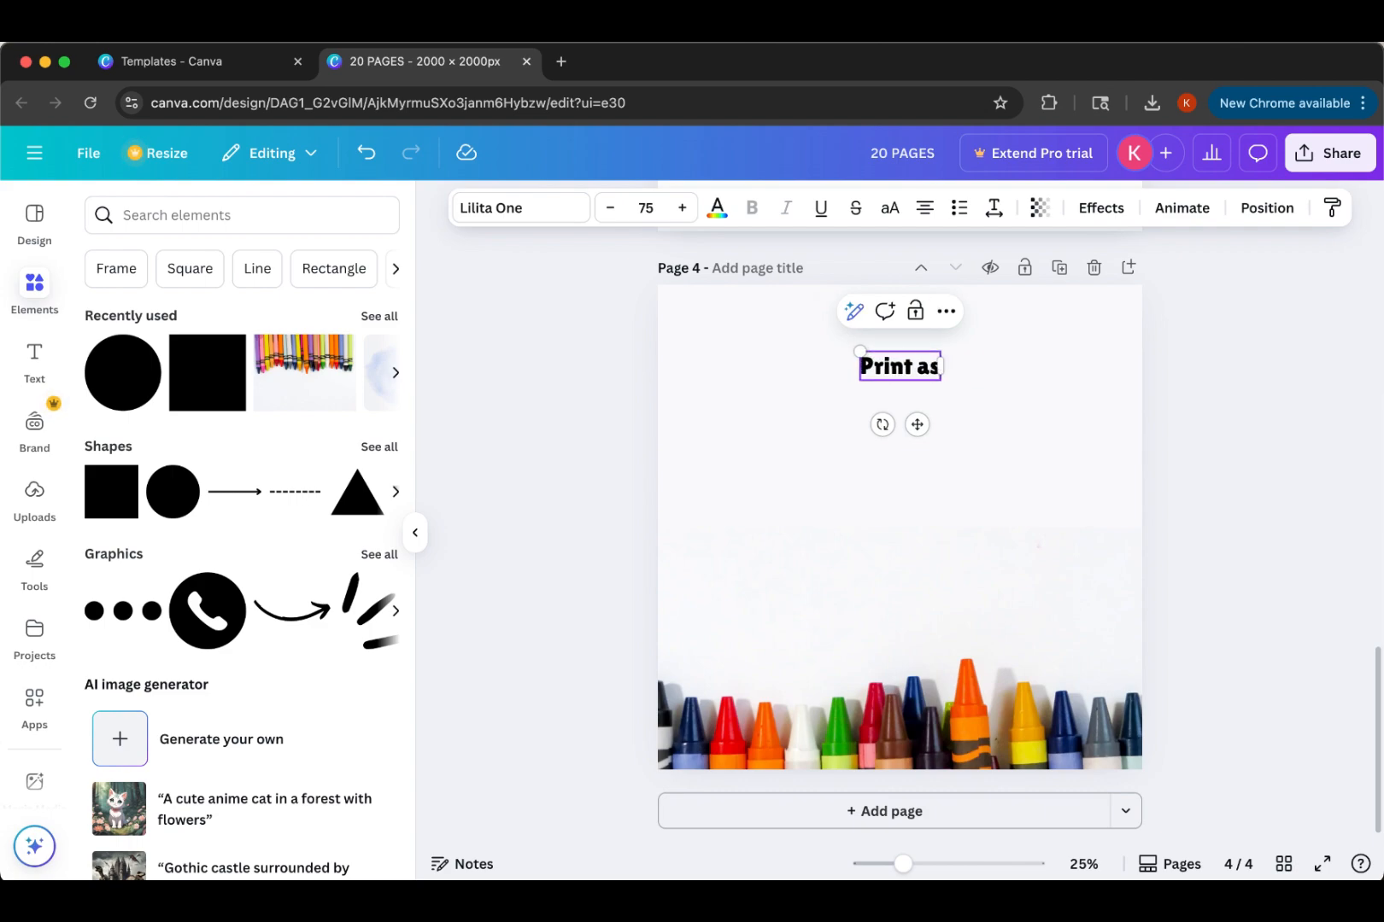
{"action": "type", "text": " many as you like!"}
{"action": "left_click_drag", "start_coordinate": [937, 370], "coordinate": [923, 327]}
{"action": "left_click", "coordinate": [682, 208]}
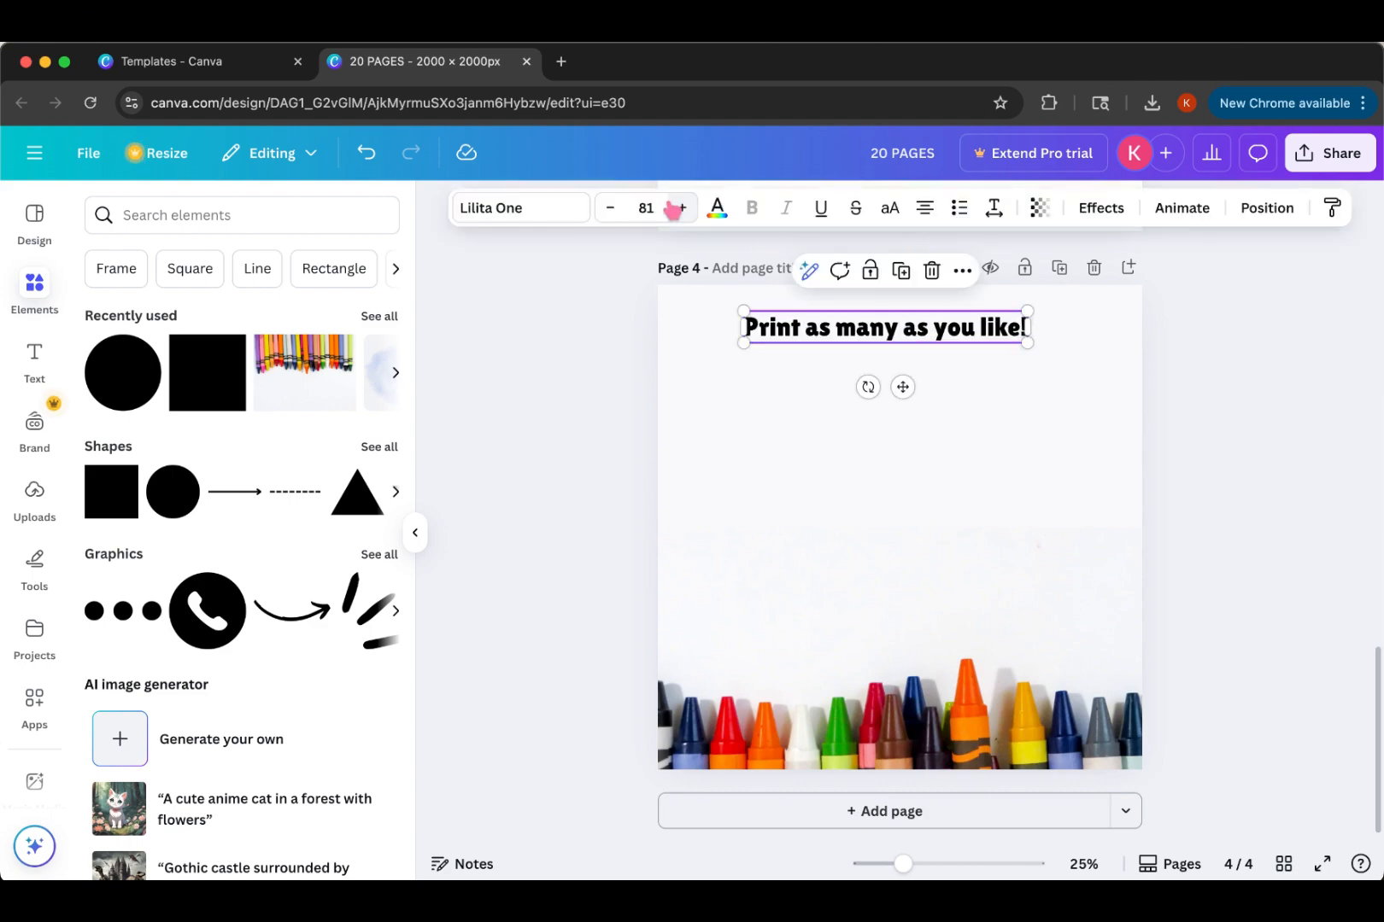
{"action": "left_click", "coordinate": [681, 208]}
{"action": "left_click", "coordinate": [907, 331]}
{"action": "key", "text": "Return"}
{"action": "left_click", "coordinate": [1266, 207]}
{"action": "left_click", "coordinate": [166, 253]}
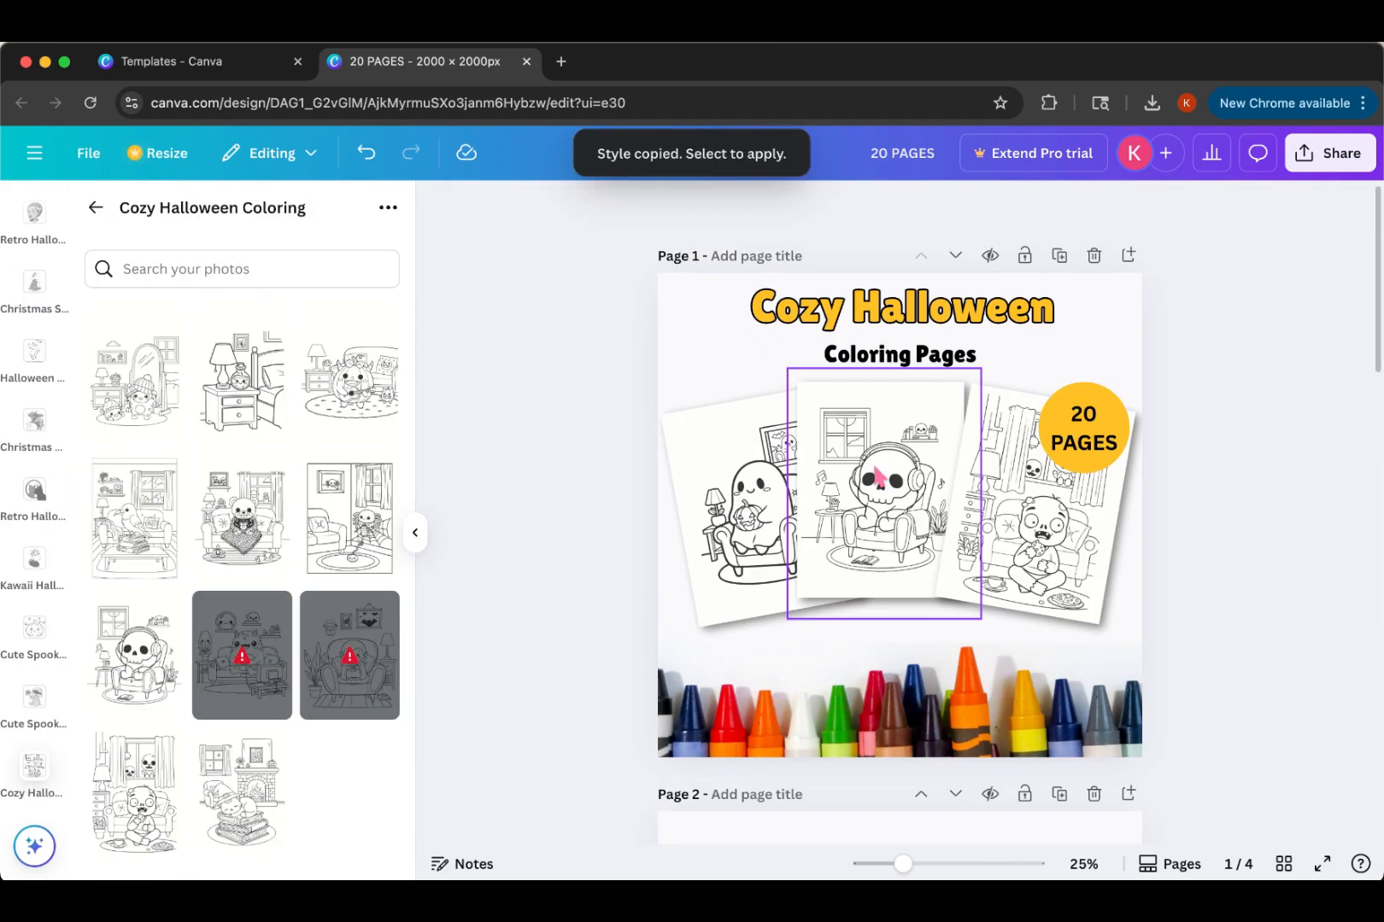
Step: Apply the skull page's shadow style to the sleeping cat page on page 4 and scale it down, centred beneath the heading
{"action": "left_click", "coordinate": [877, 473]}
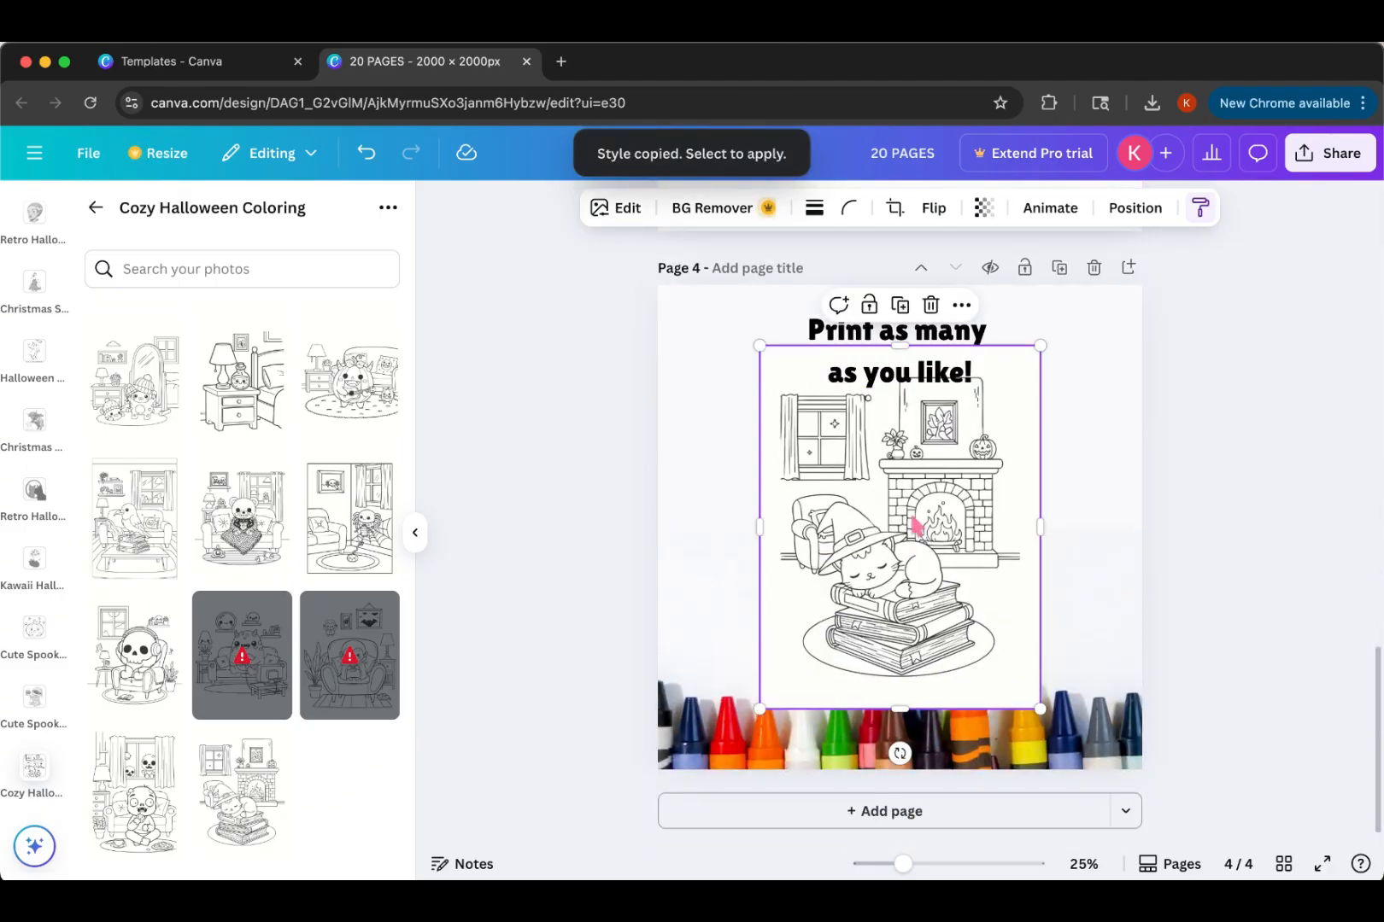
{"action": "left_click_drag", "start_coordinate": [1036, 349], "coordinate": [1028, 394]}
{"action": "left_click", "coordinate": [1135, 207]}
{"action": "left_click", "coordinate": [191, 494]}
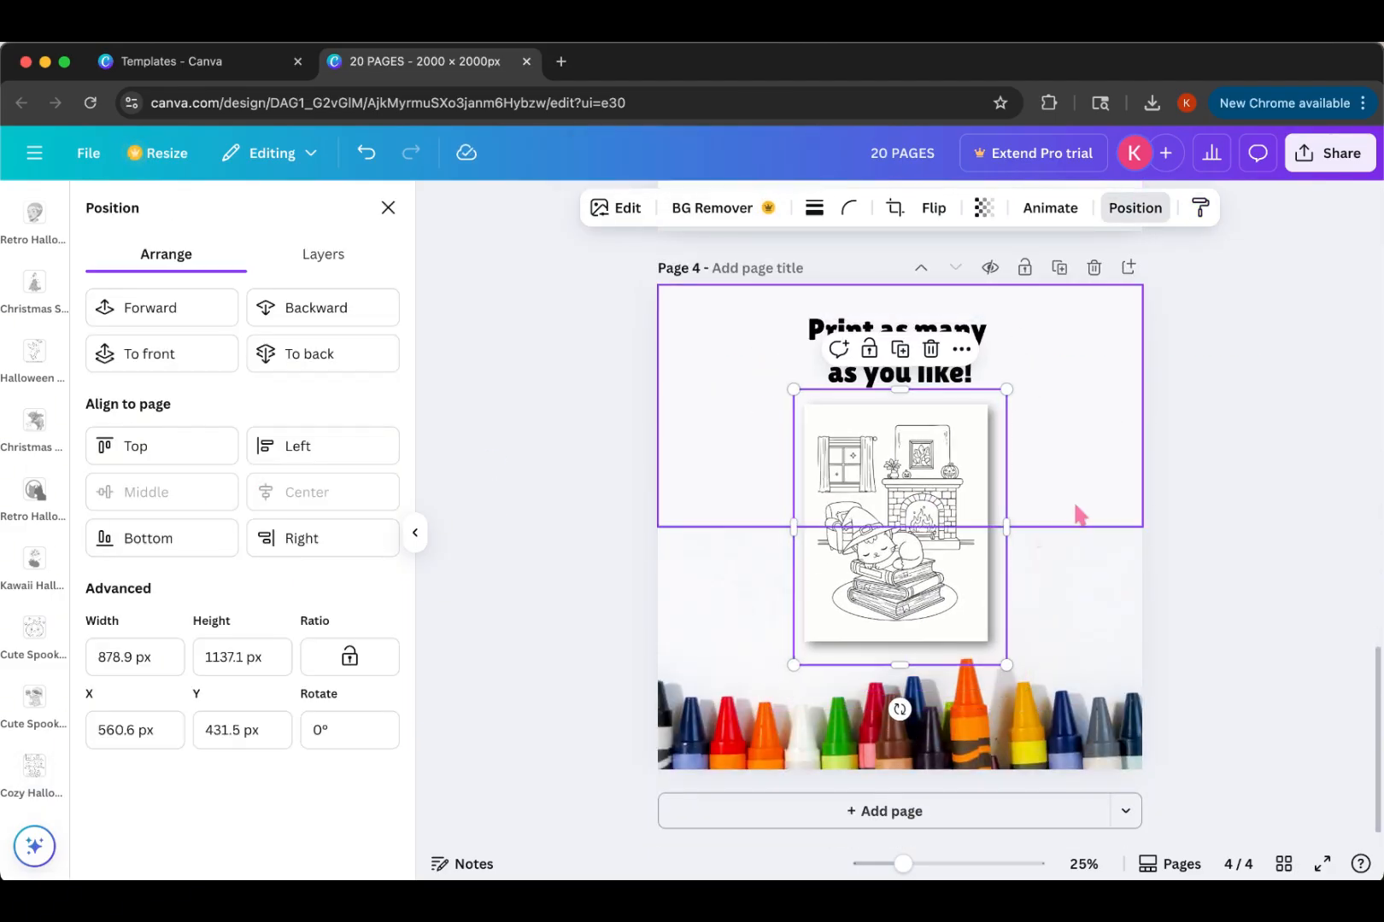
{"action": "left_click", "coordinate": [1247, 509]}
Step: Duplicate page 4 and change the heading on the copy to "How it Works"
{"action": "left_click", "coordinate": [1059, 268]}
{"action": "scroll", "coordinate": [1169, 398], "scroll_direction": "up", "scroll_amount": 3}
{"action": "scroll", "coordinate": [1169, 398], "scroll_direction": "down", "scroll_amount": 8}
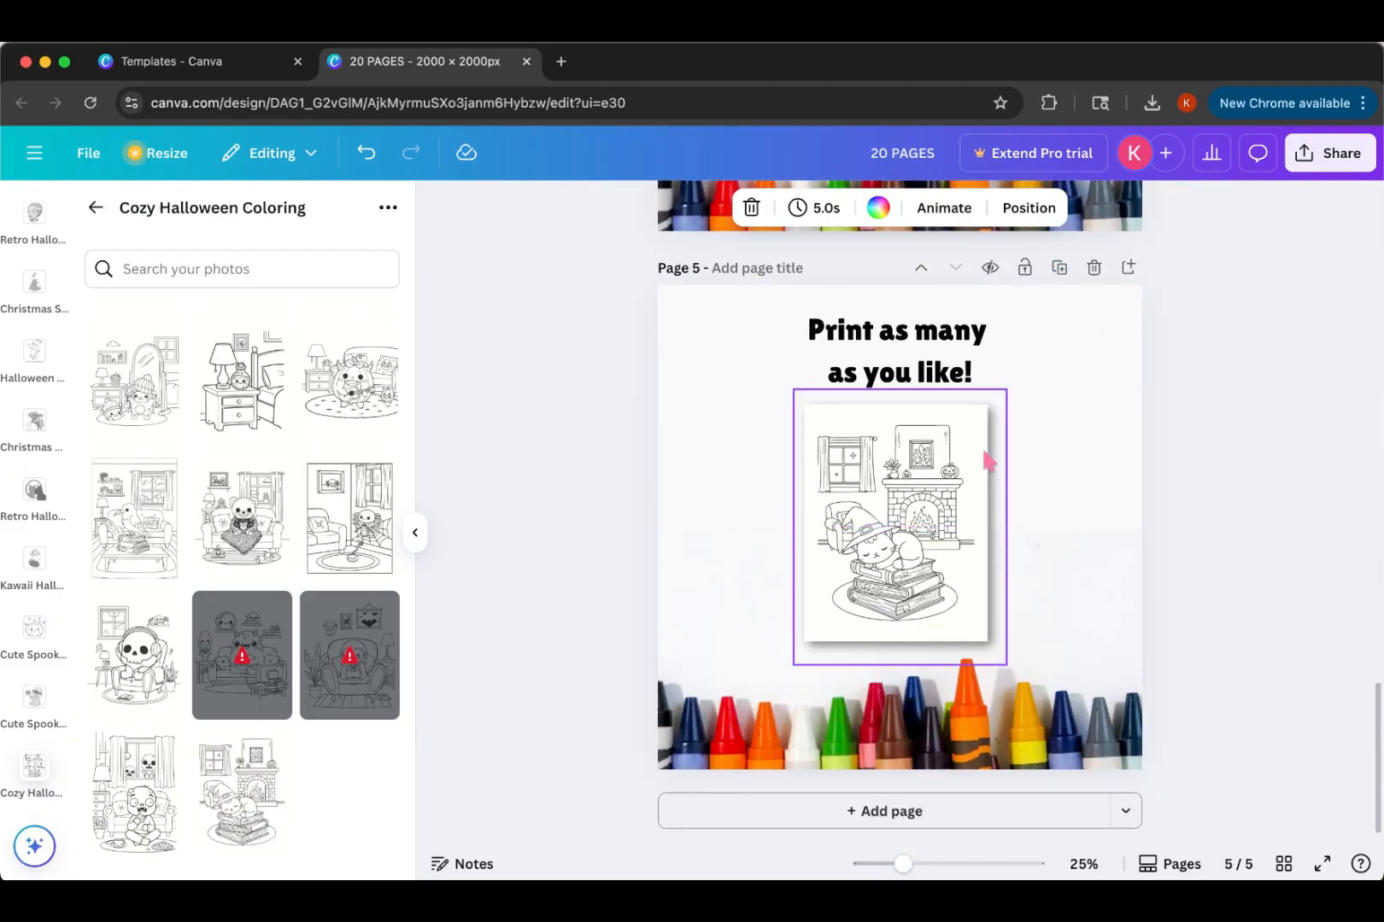
{"action": "double_click", "coordinate": [907, 354]}
{"action": "type", "text": "How it Works"}
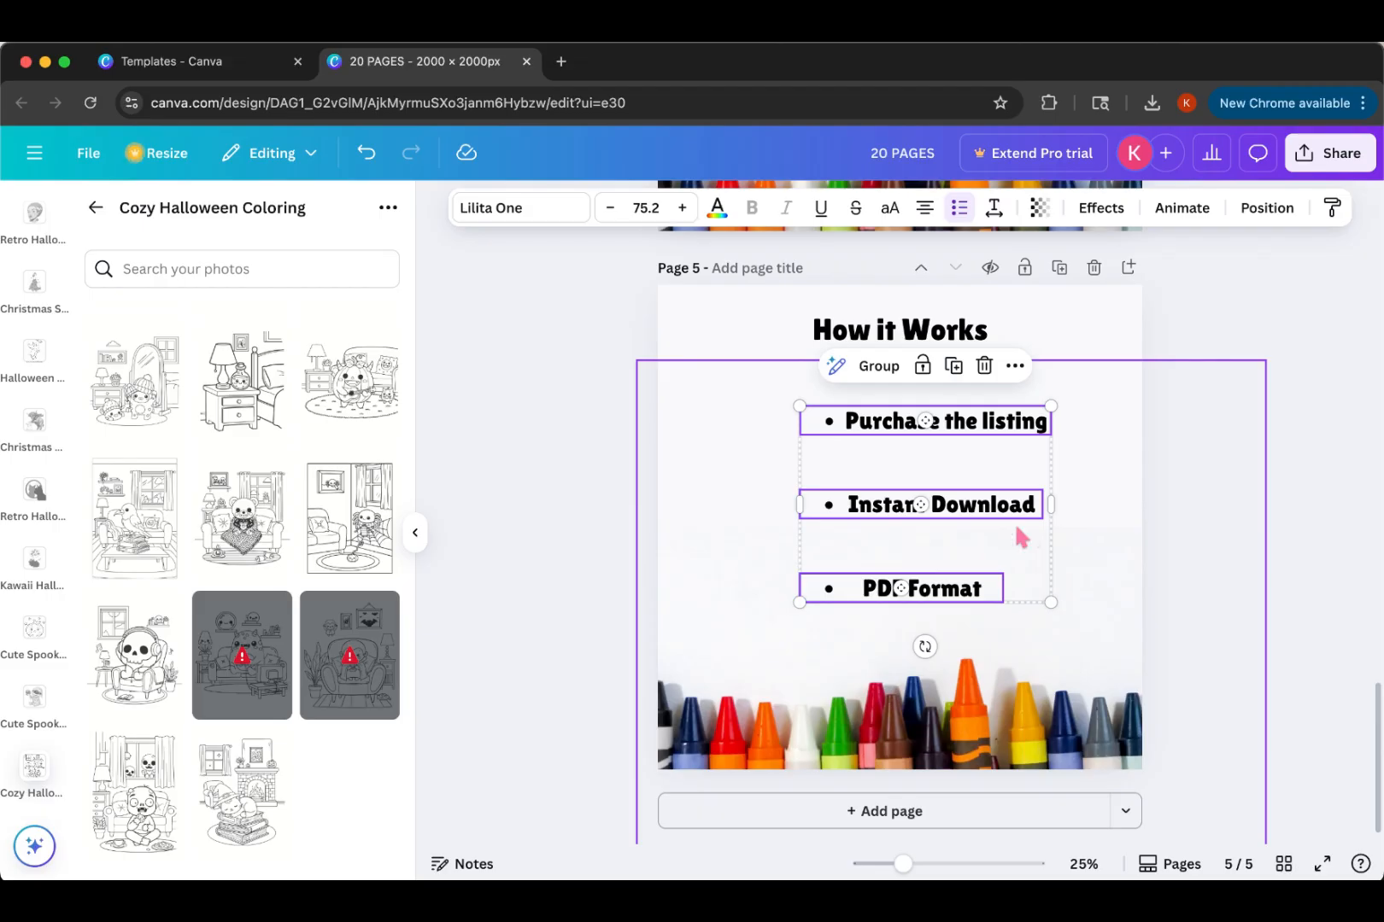
Step: Change the second and third bullets on page 5 to "A digital zipped file will be sent to you to download" and "Print and color!"
{"action": "left_click", "coordinate": [1270, 517]}
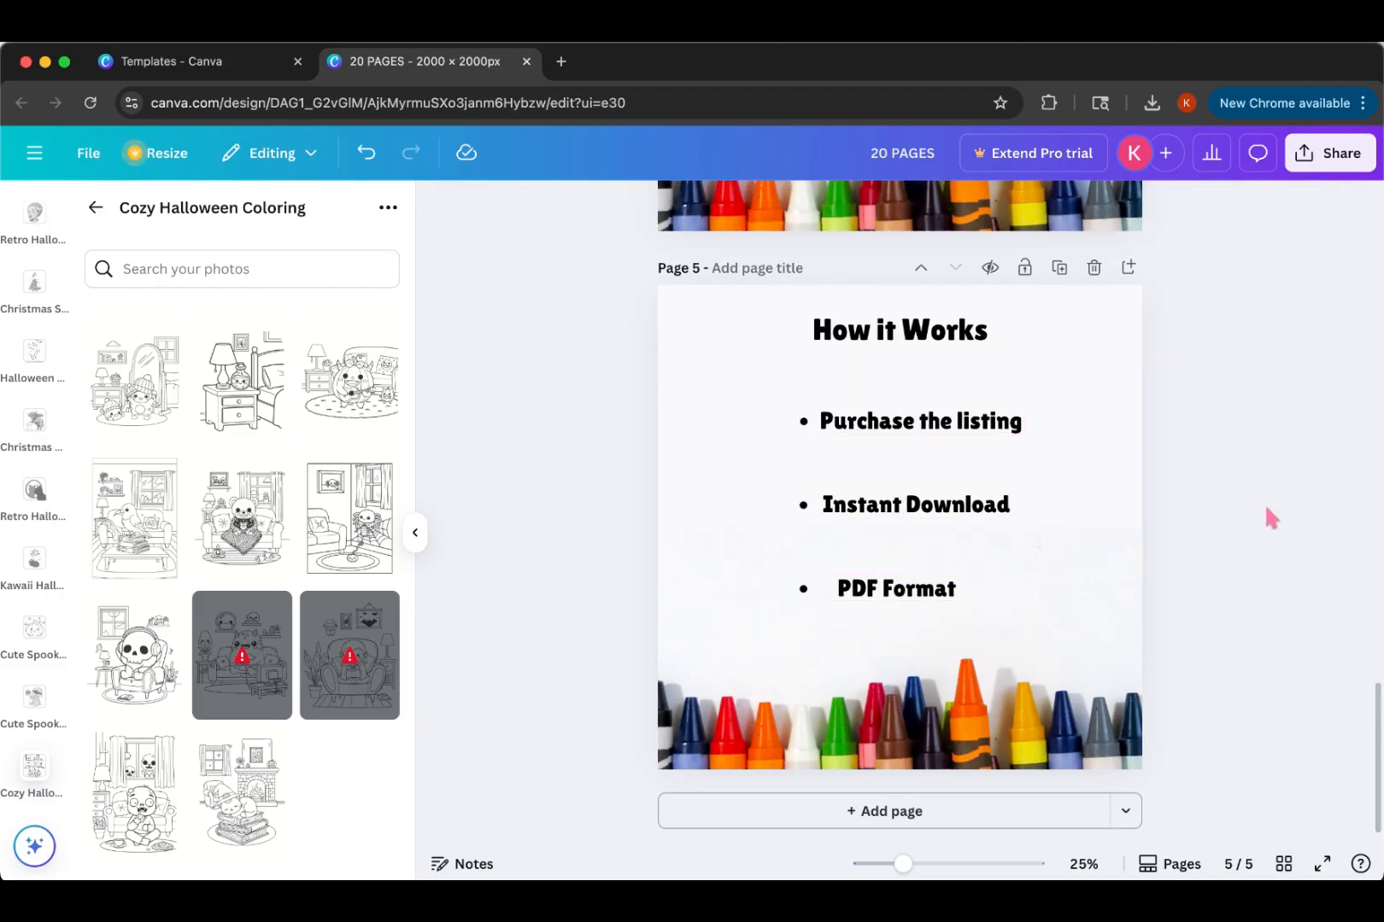
{"action": "scroll", "coordinate": [1300, 453], "scroll_direction": "up", "scroll_amount": 1}
{"action": "left_click", "coordinate": [927, 529]}
{"action": "type", "text": "A d"}
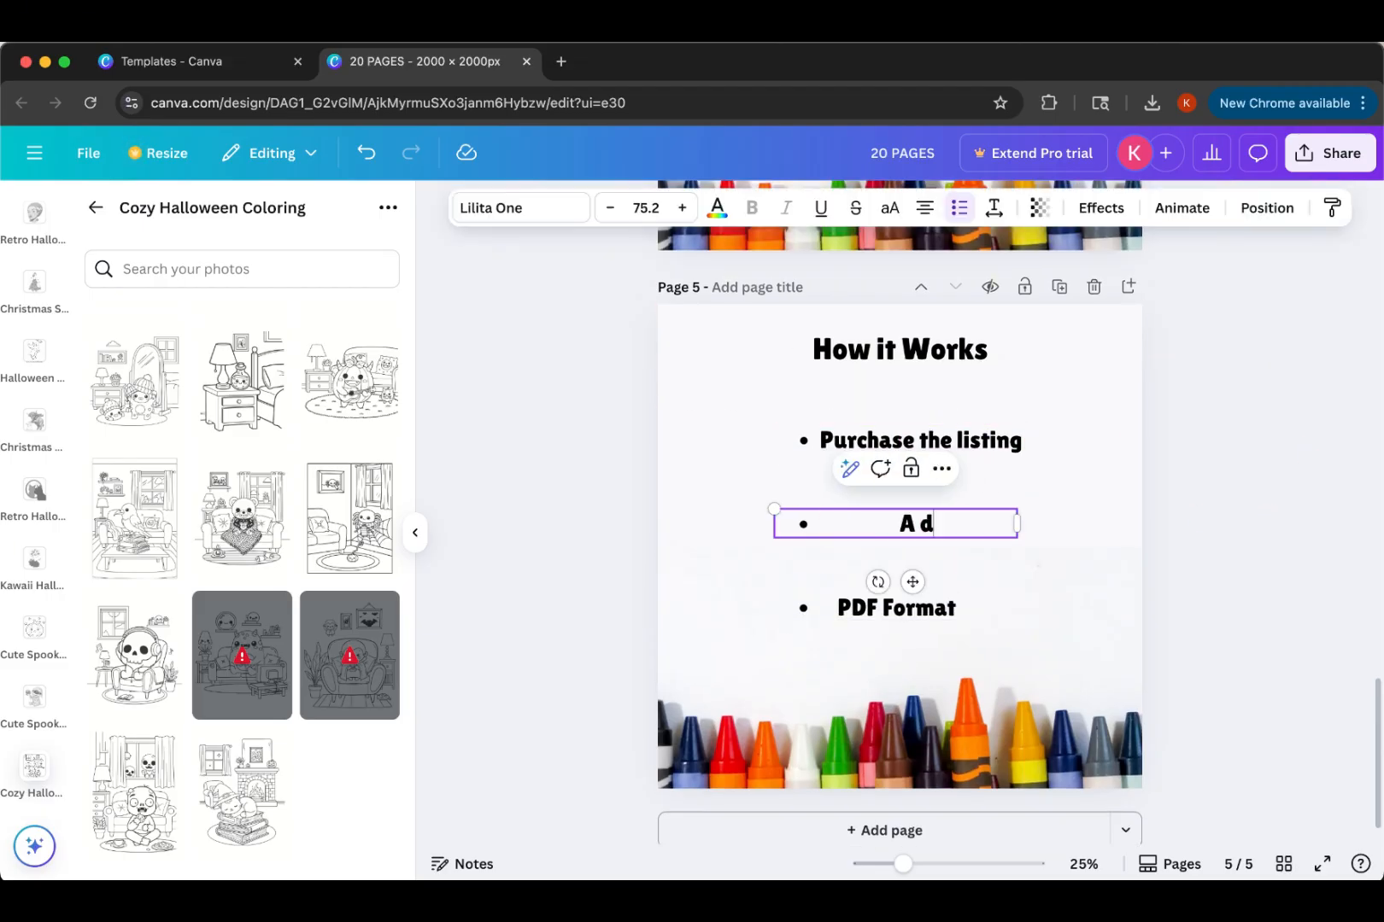
{"action": "type", "text": "igital zipped file will be sent to you to download"}
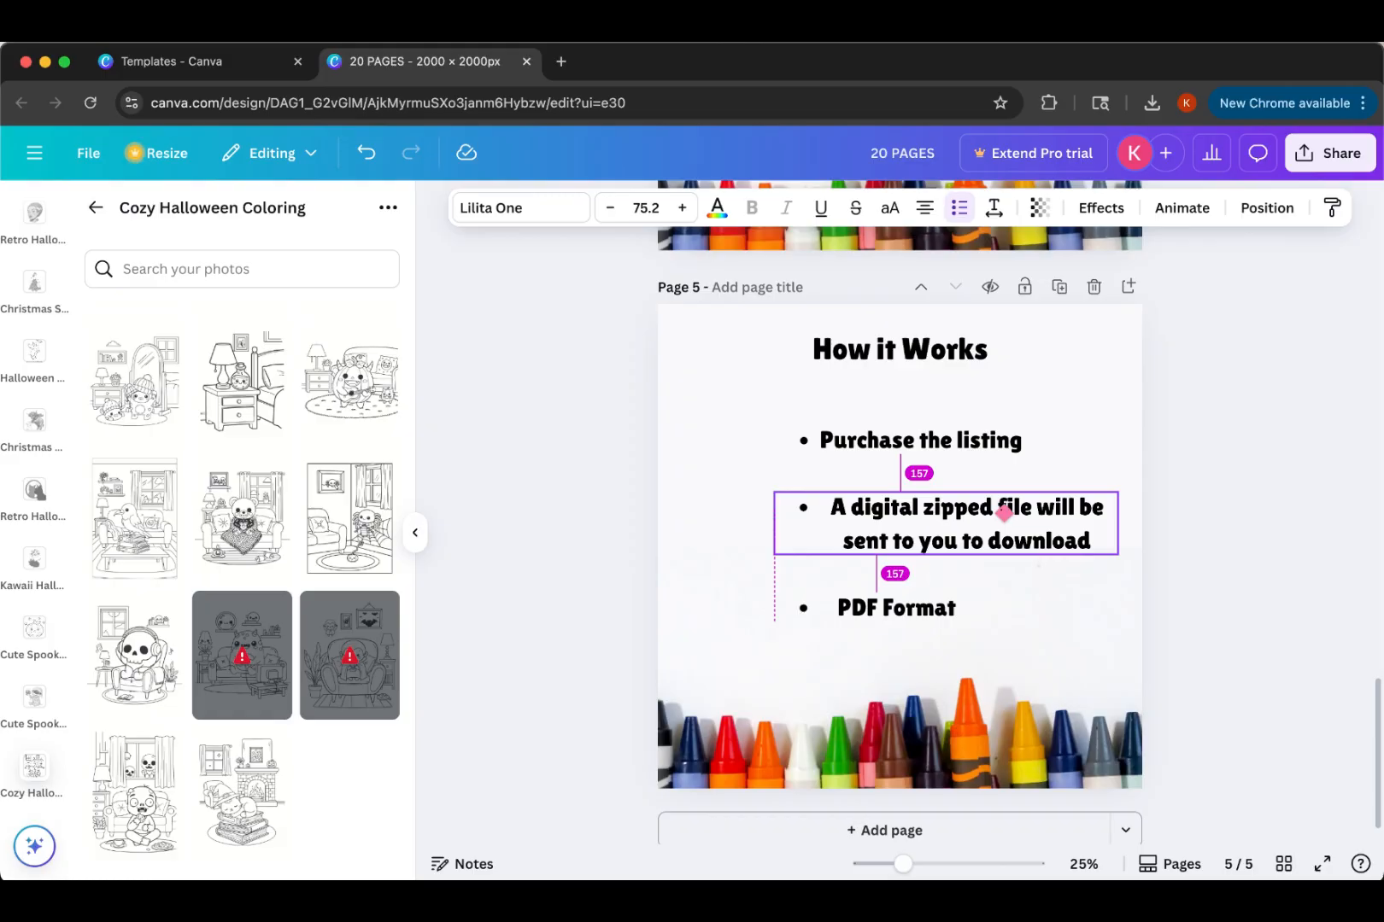
{"action": "left_click", "coordinate": [880, 608]}
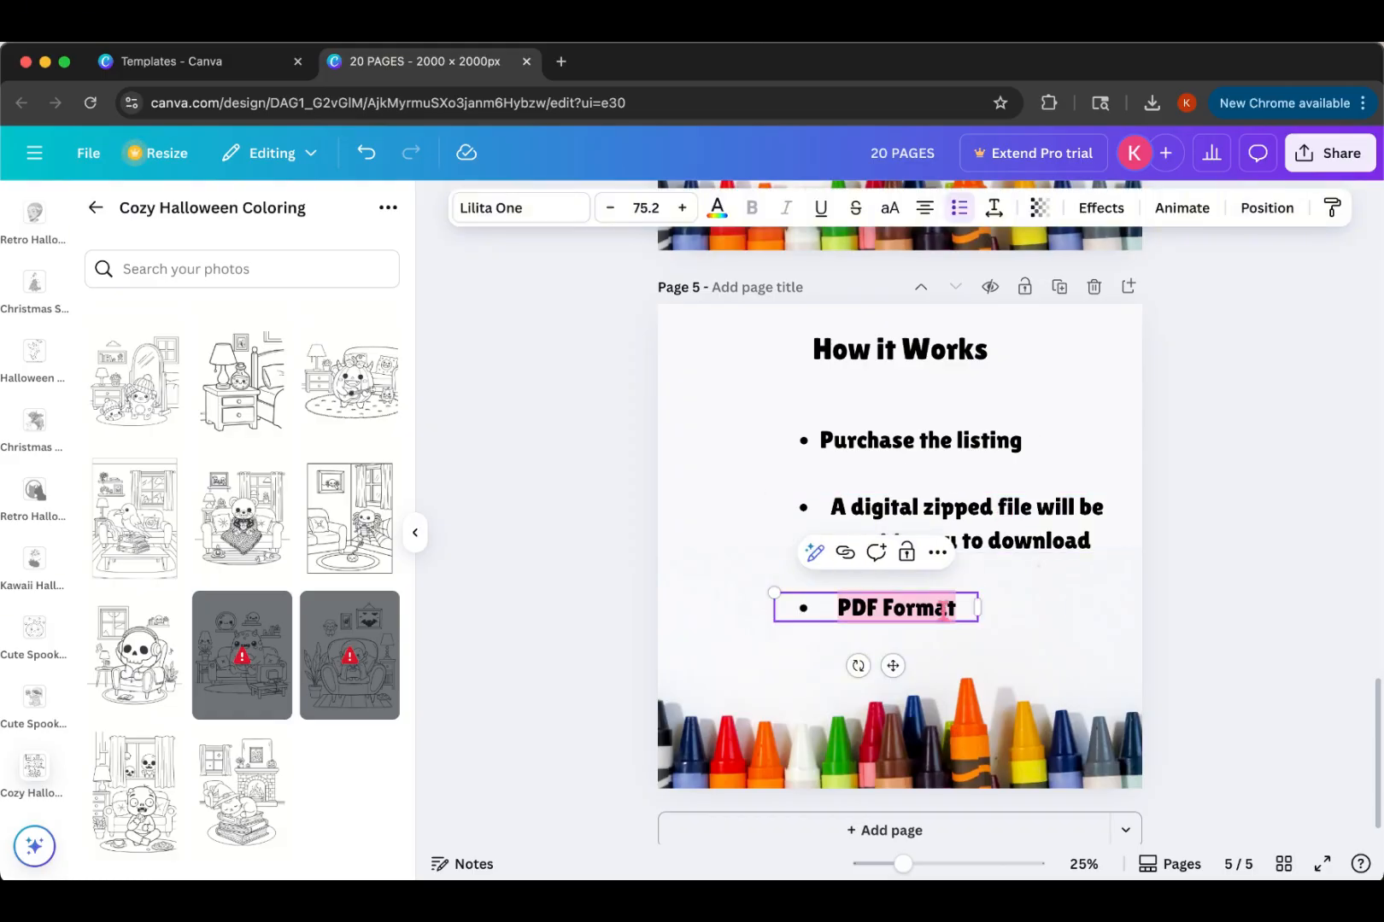
{"action": "type", "text": "Print and color!"}
Step: Left-align the bullet text on page 5, group the three bullets, and centre the group on the page
{"action": "left_click_drag", "start_coordinate": [986, 558], "coordinate": [987, 542]}
{"action": "left_click", "coordinate": [925, 208]}
{"action": "left_click", "coordinate": [947, 638]}
{"action": "mouse_move", "coordinate": [931, 608]}
{"action": "left_mouse_down"}
{"action": "mouse_move", "coordinate": [929, 594]}
{"action": "mouse_move", "coordinate": [929, 608]}
{"action": "left_mouse_up"}
{"action": "left_click", "coordinate": [892, 538], "text": "shift"}
{"action": "left_click", "coordinate": [827, 440], "text": "shift"}
{"action": "left_click", "coordinate": [899, 386]}
{"action": "left_click", "coordinate": [1270, 211]}
{"action": "left_click", "coordinate": [176, 495]}
{"action": "left_click", "coordinate": [306, 493]}
{"action": "left_click", "coordinate": [1230, 502]}
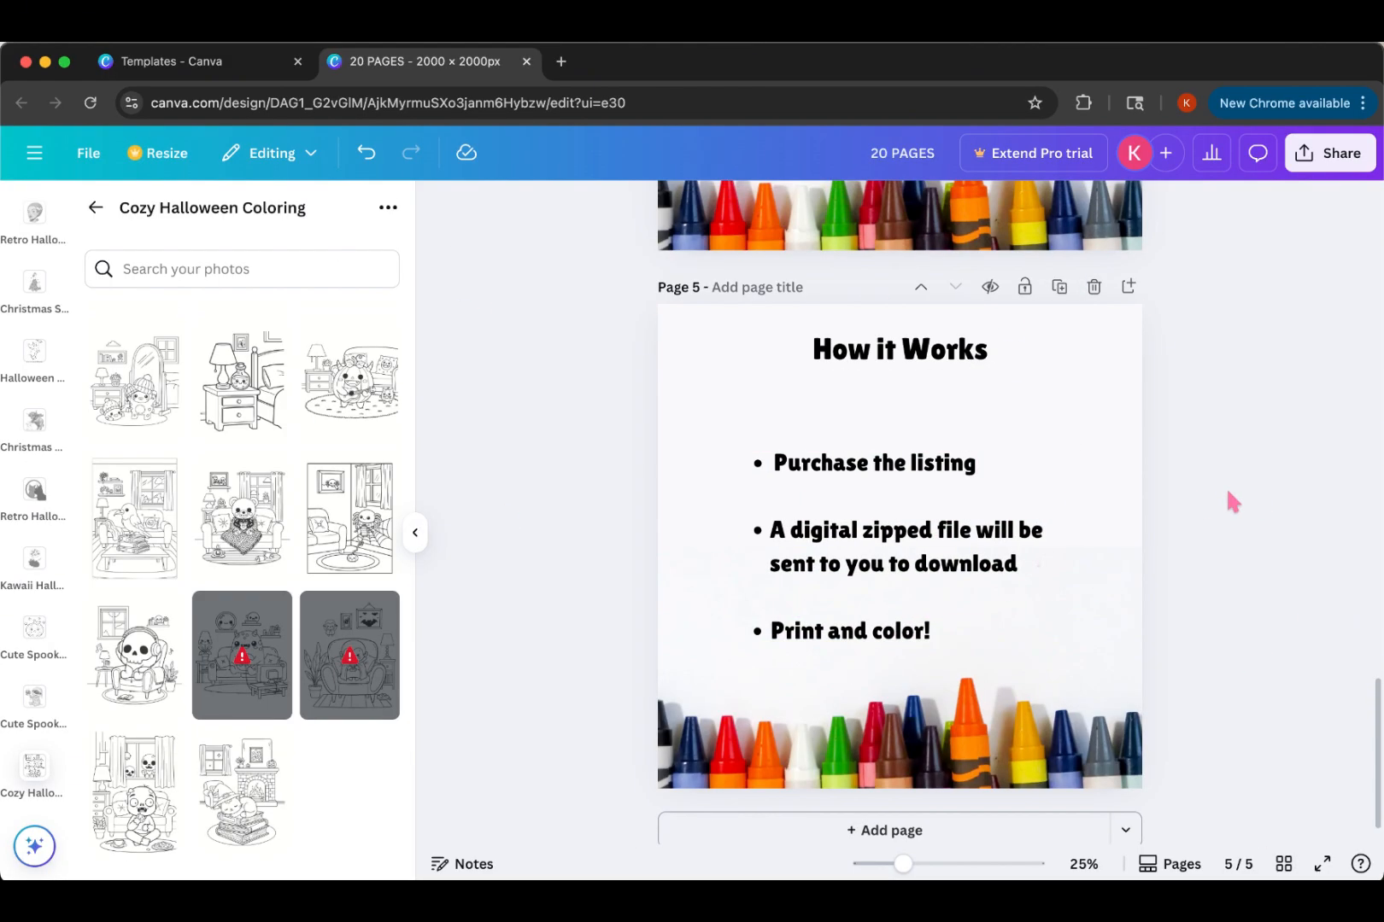
Step: Show the page thumbnails and review the five listing pages one after another
{"action": "left_click", "coordinate": [1170, 864]}
{"action": "left_click", "coordinate": [700, 796]}
{"action": "left_click", "coordinate": [790, 787]}
{"action": "left_click", "coordinate": [696, 799]}
{"action": "left_click", "coordinate": [777, 799]}
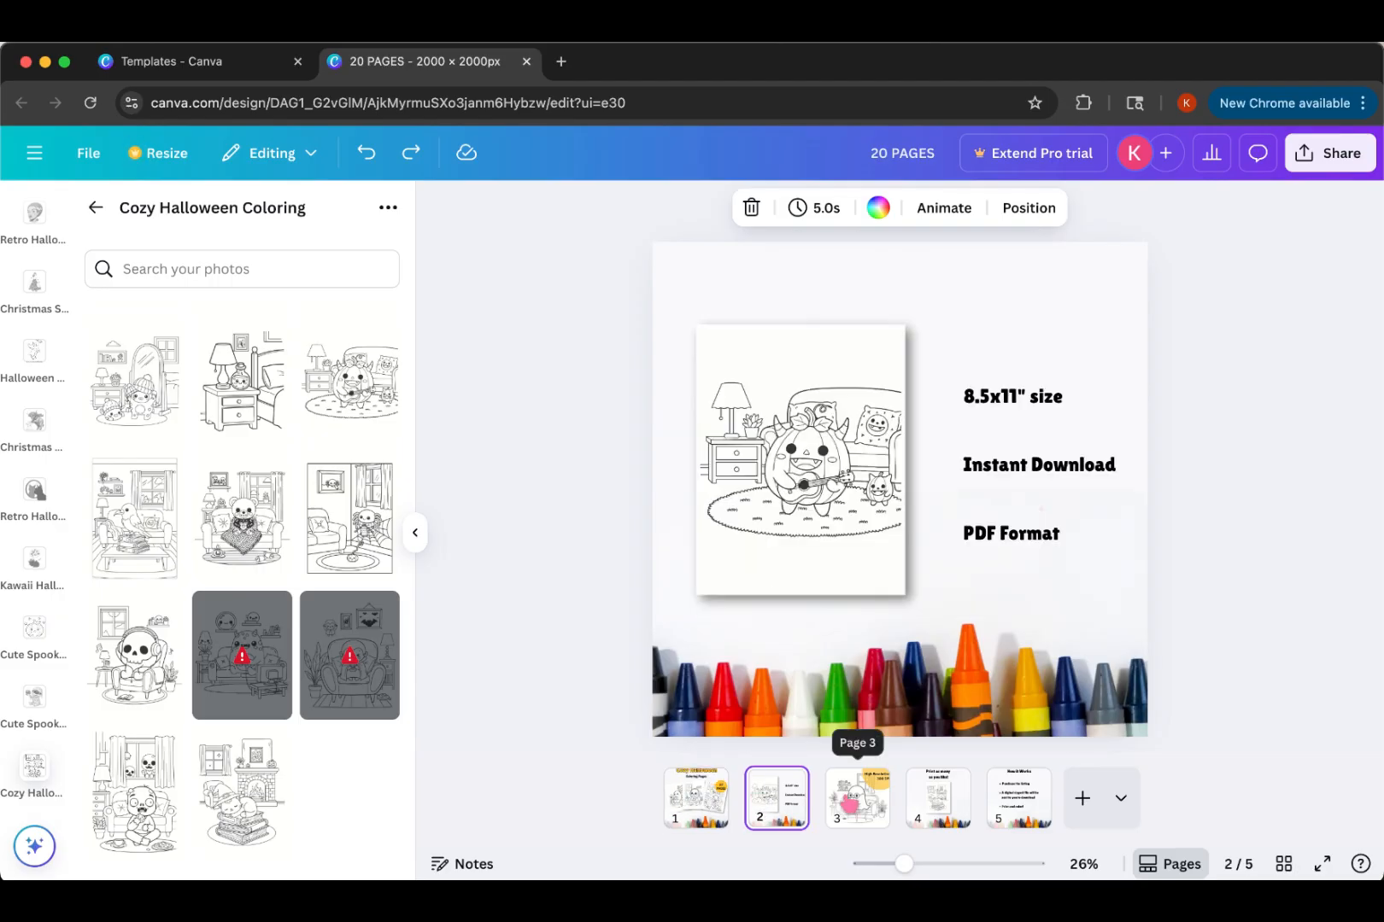
{"action": "left_click", "coordinate": [857, 798]}
{"action": "left_click", "coordinate": [938, 799]}
{"action": "left_click", "coordinate": [1001, 803]}
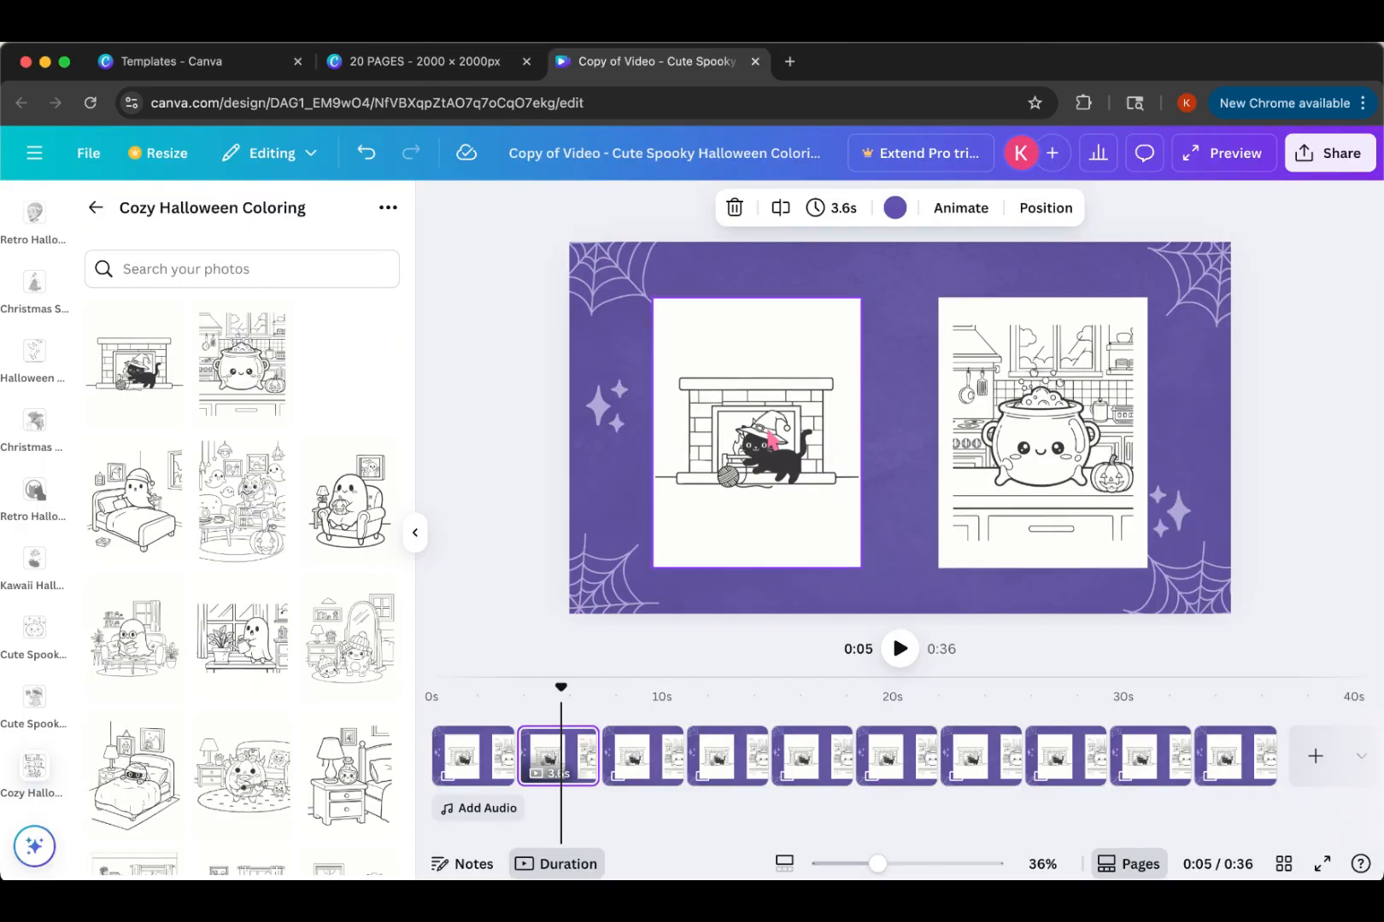
Step: Fill the third video page's two frames with the reading gargoyle and the ghost in the armchair
{"action": "right_click", "coordinate": [632, 769]}
{"action": "left_click", "coordinate": [628, 767]}
{"action": "left_click_drag", "start_coordinate": [242, 504], "coordinate": [734, 478]}
{"action": "left_click_drag", "start_coordinate": [384, 515], "coordinate": [1045, 485]}
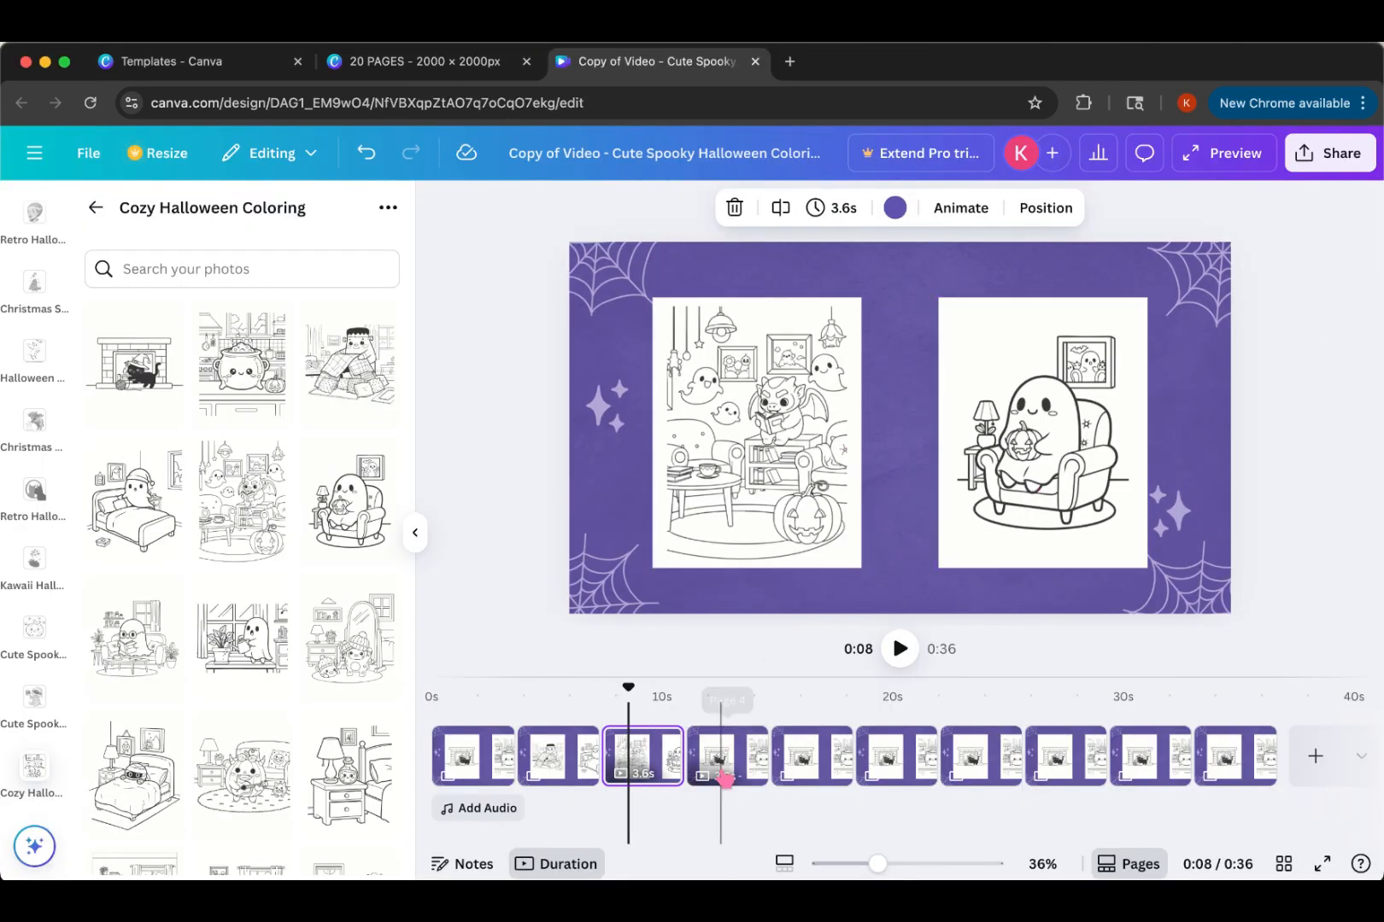
Step: Fill the fourth video page's two frames with the reading ghost and the ghost beside the window plant
{"action": "left_click", "coordinate": [720, 773]}
{"action": "left_click_drag", "start_coordinate": [141, 637], "coordinate": [673, 530]}
{"action": "left_click_drag", "start_coordinate": [252, 637], "coordinate": [1114, 504]}
{"action": "right_click", "coordinate": [801, 767]}
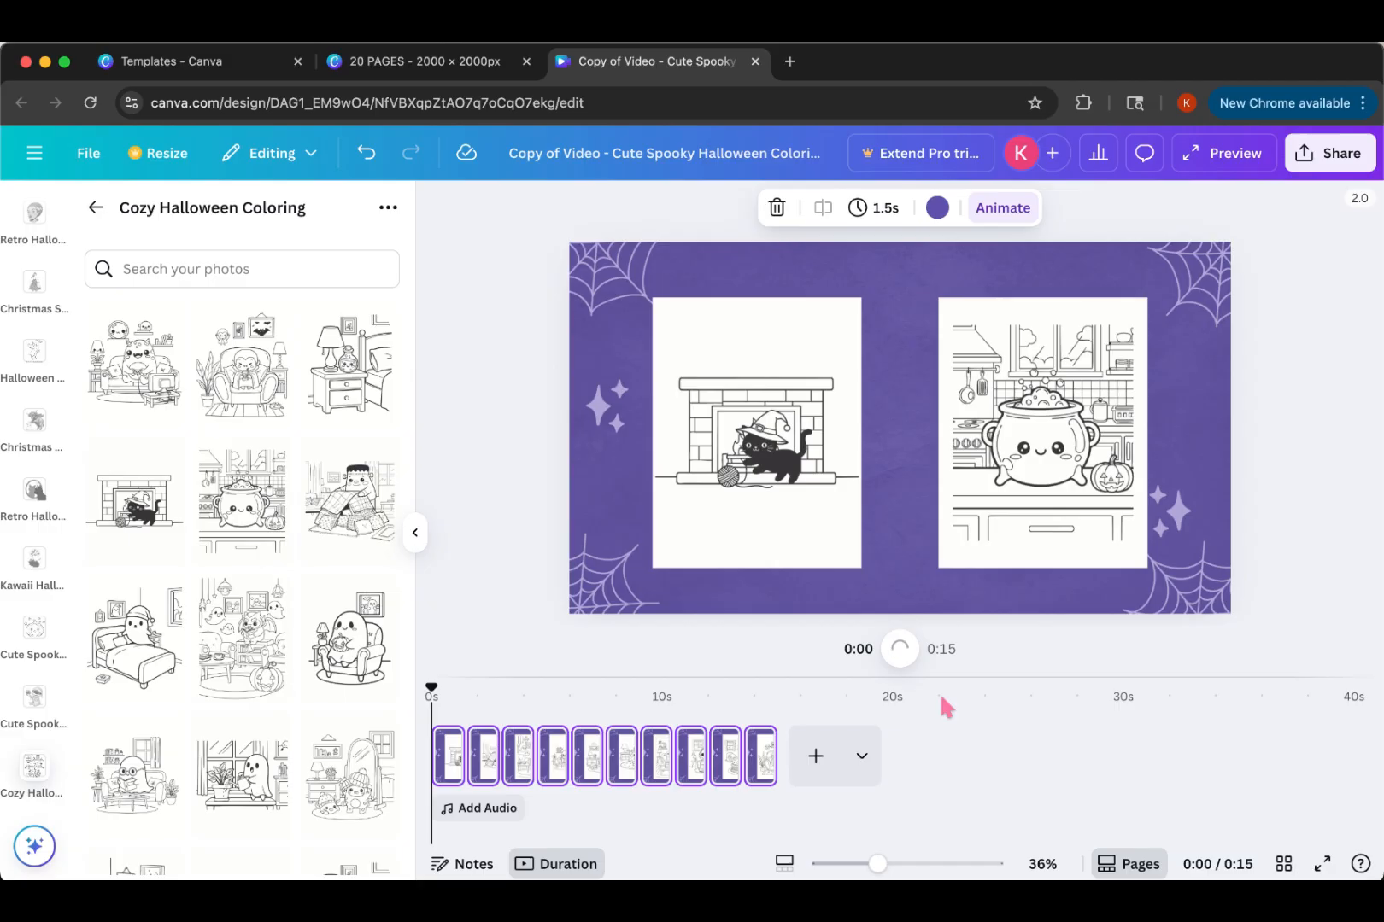
Step: Play through the finished video and open its download settings for an MP4 of pages 1–10
{"action": "key", "text": "space"}
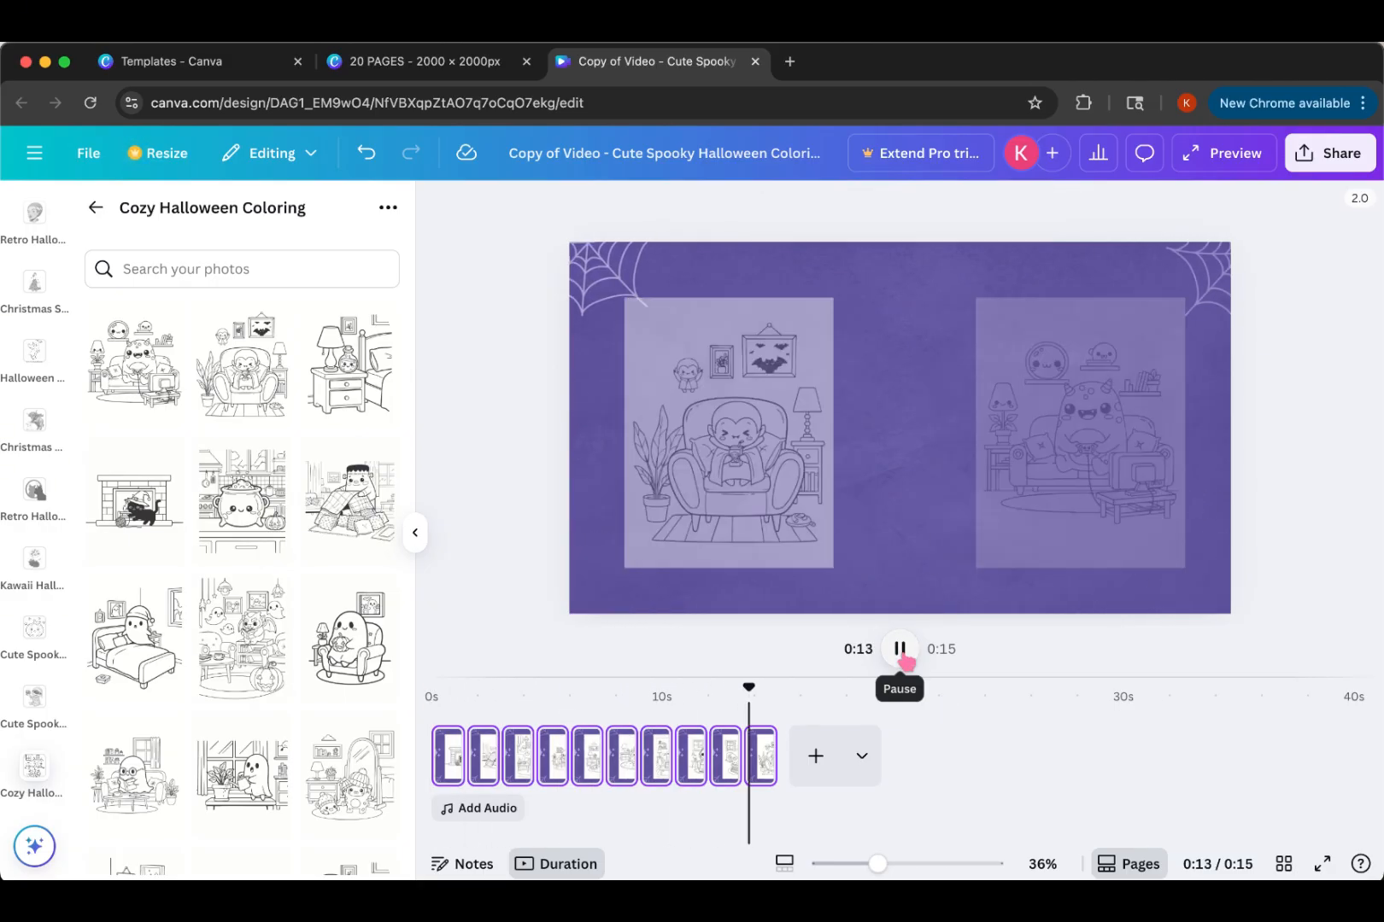
{"action": "left_click", "coordinate": [1329, 152]}
{"action": "left_click", "coordinate": [1034, 549]}
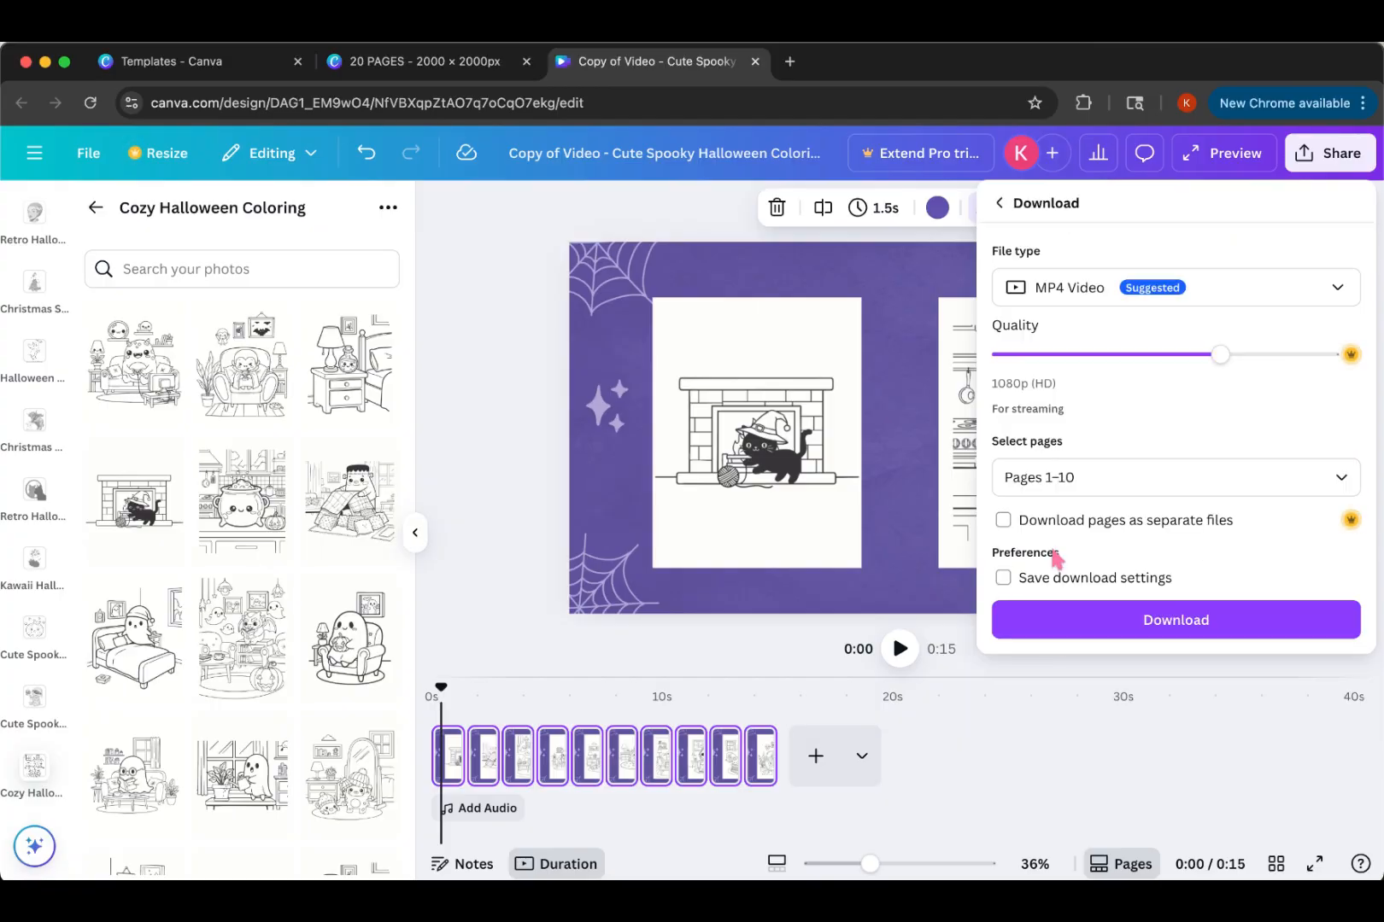